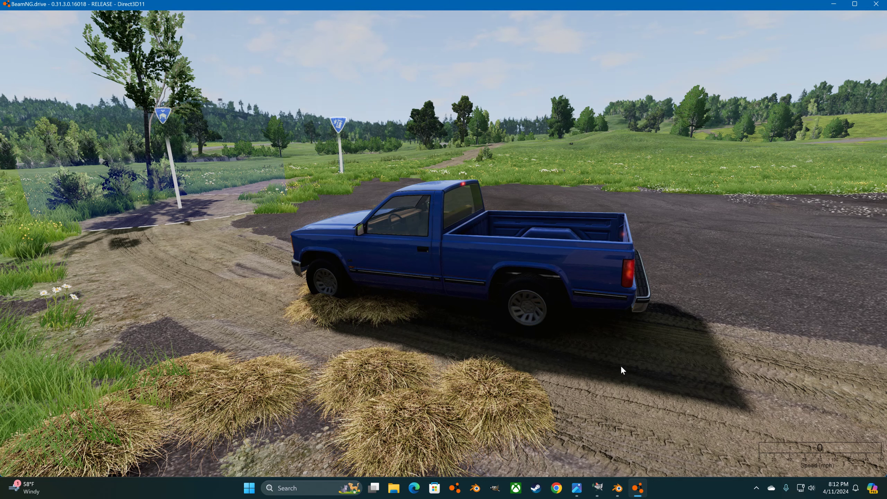
Step: Open the world editor and show the contents of the red_rose folder in the Asset Browser
{"action": "key", "text": "F11"}
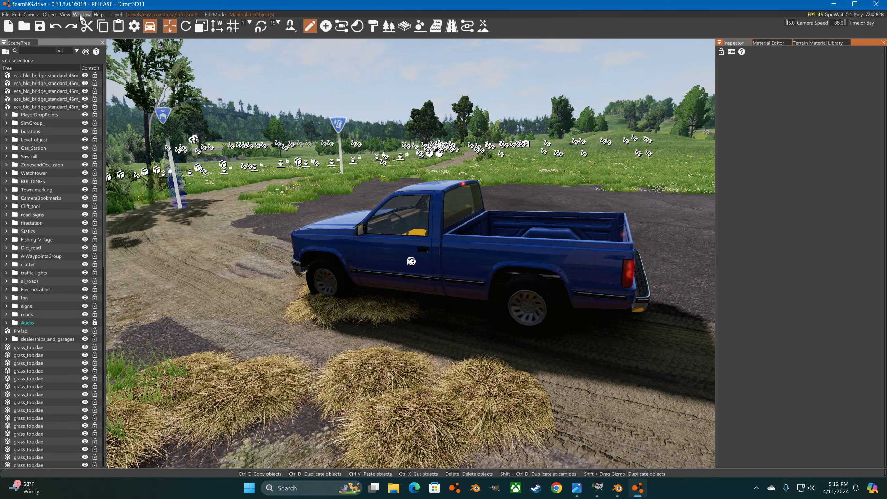
{"action": "left_click", "coordinate": [80, 15]}
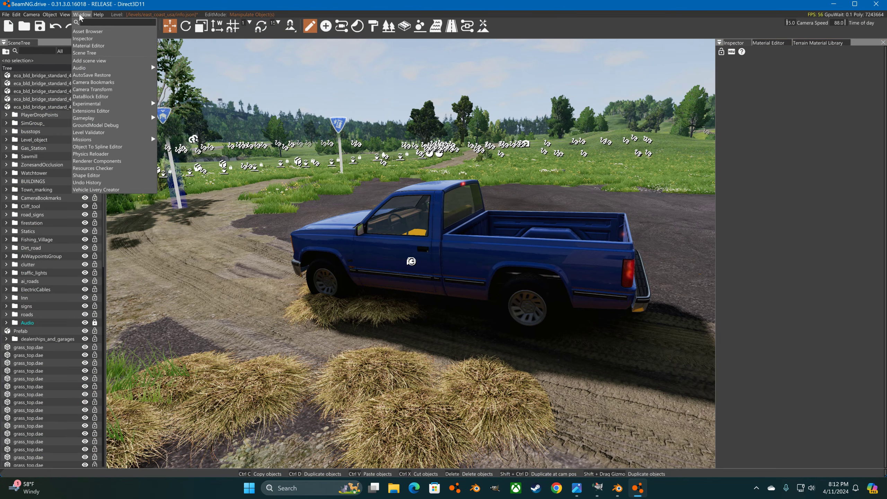
{"action": "left_click", "coordinate": [79, 33]}
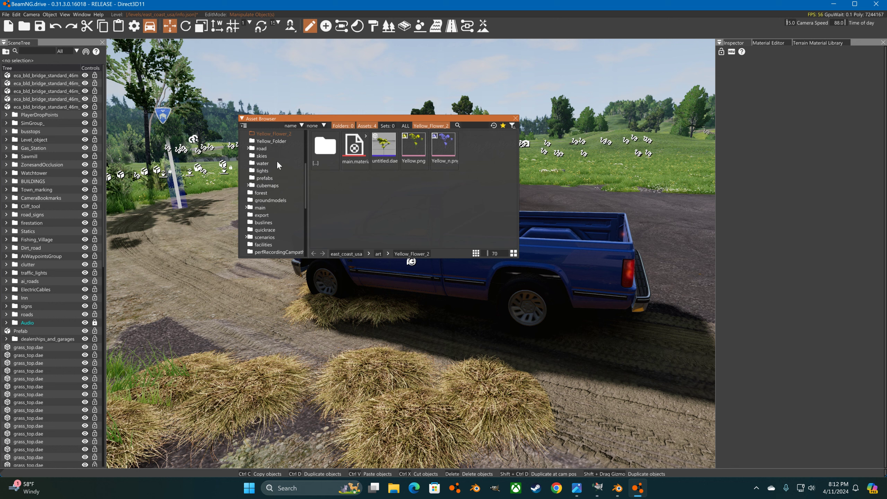
{"action": "scroll", "coordinate": [272, 168], "scroll_direction": "up", "scroll_amount": 1}
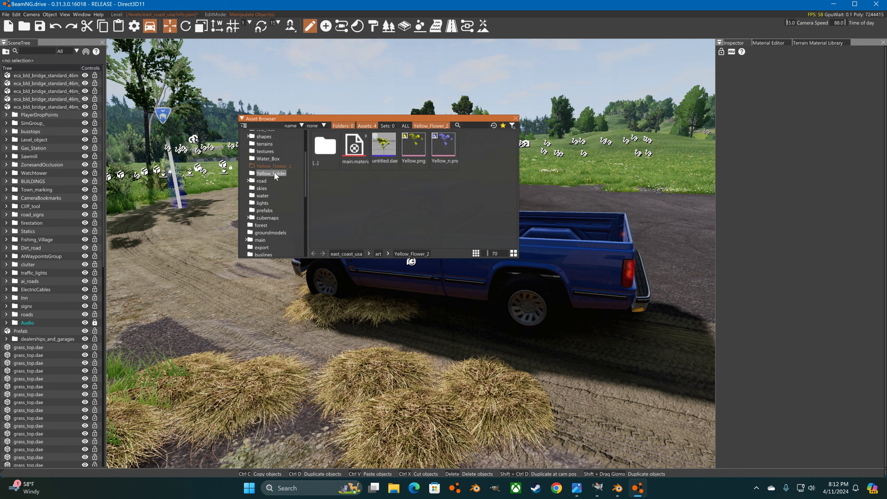
{"action": "scroll", "coordinate": [275, 173], "scroll_direction": "up", "scroll_amount": 1}
{"action": "left_click", "coordinate": [268, 162]}
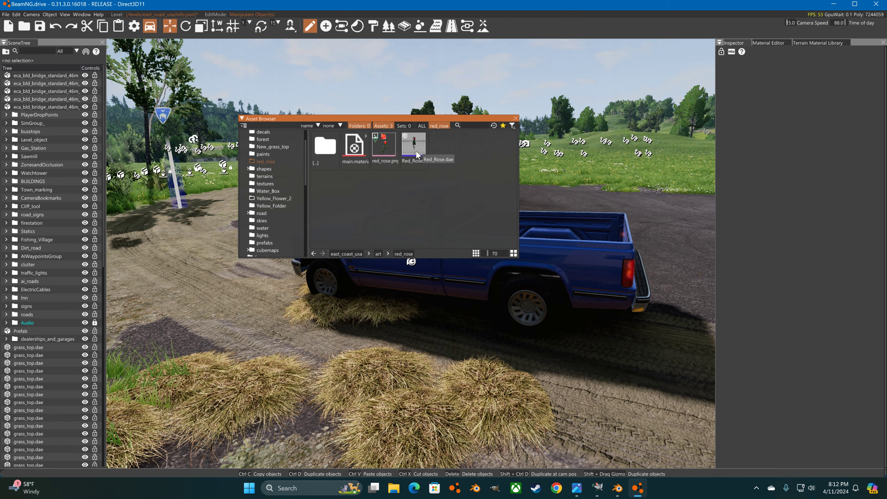
Step: Place the Red_Rose.dae model on the dirt road in front of the pickup truck and close the Asset Browser
{"action": "left_click_drag", "start_coordinate": [417, 155], "coordinate": [252, 319]}
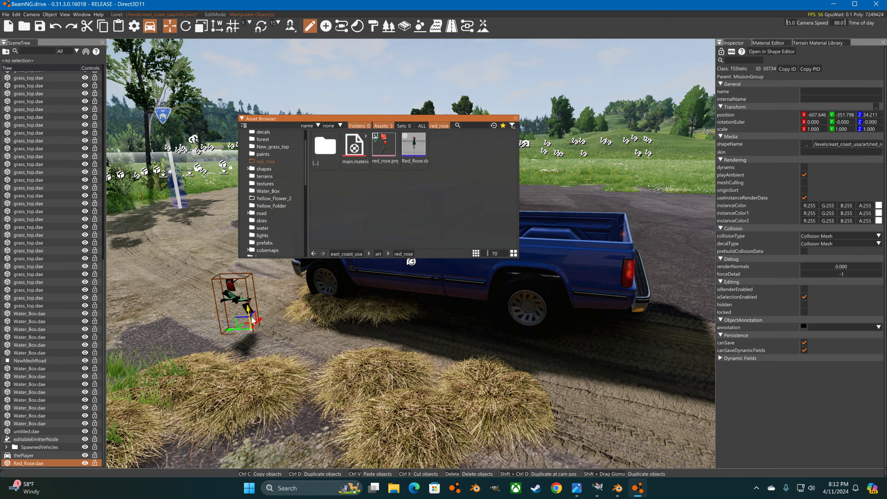
{"action": "right_click_drag", "start_coordinate": [233, 285], "coordinate": [462, 140]}
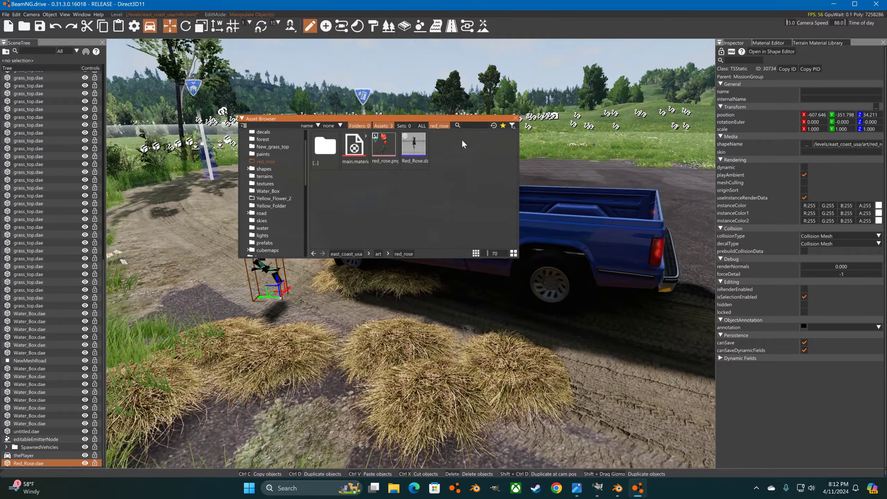
{"action": "left_click", "coordinate": [515, 118]}
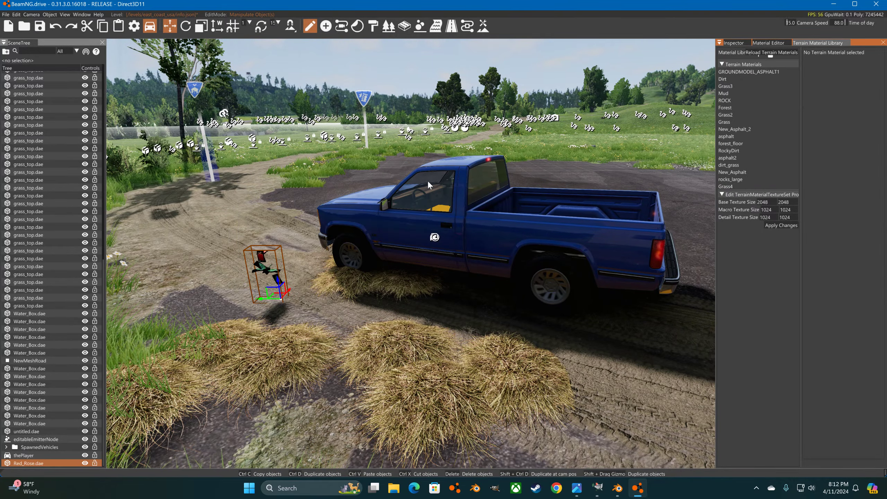
Step: Move the blue pickup truck far away from the rose to clear the area behind it
{"action": "right_click_drag", "start_coordinate": [427, 181], "coordinate": [365, 204]}
{"action": "key", "text": "w"}
{"action": "key", "text": "a"}
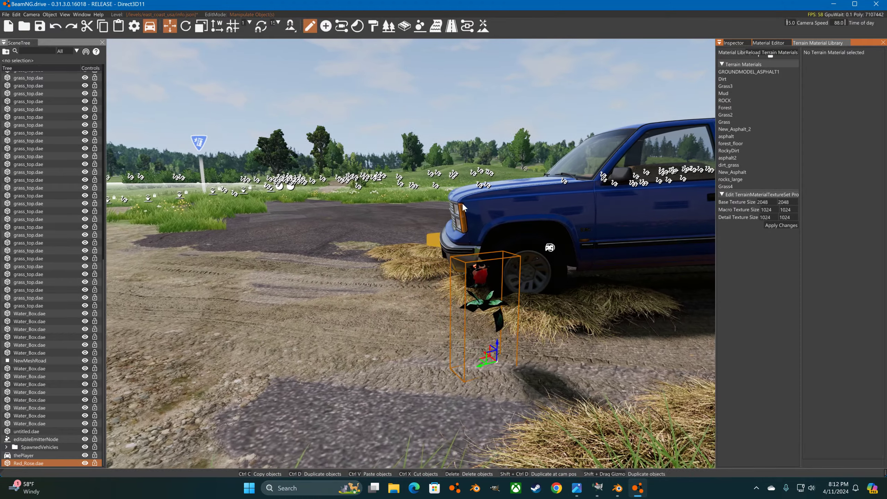
{"action": "left_click", "coordinate": [541, 248]}
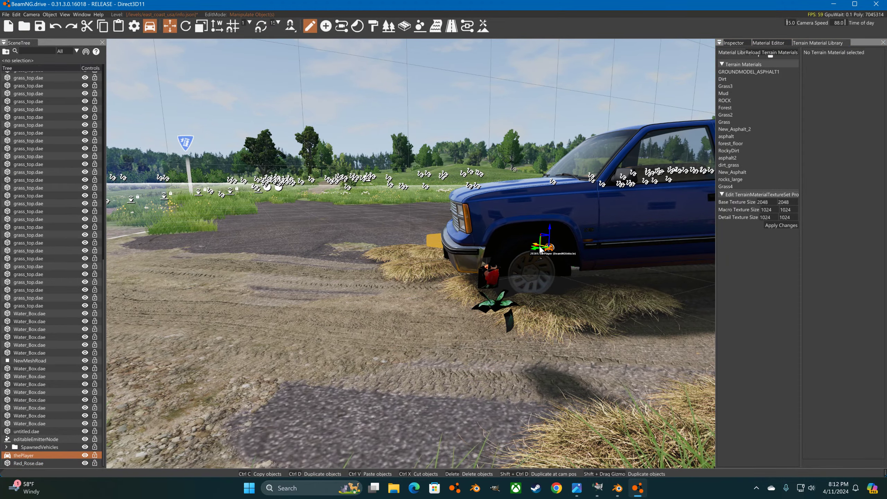
{"action": "left_click_drag", "start_coordinate": [539, 247], "coordinate": [99, 146]}
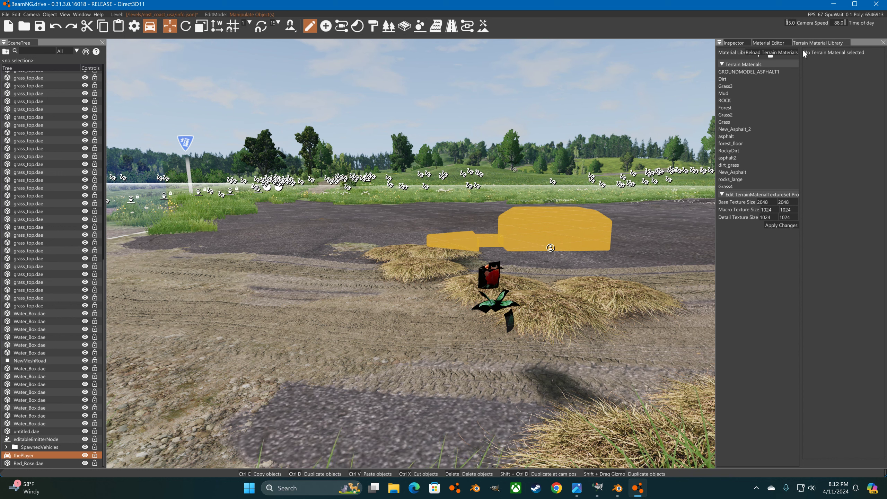
Step: Enable Alpha Clip and Double Sided on the rose's red_rose material and set its Alpha Clip Threshold to 79
{"action": "left_click", "coordinate": [770, 42]}
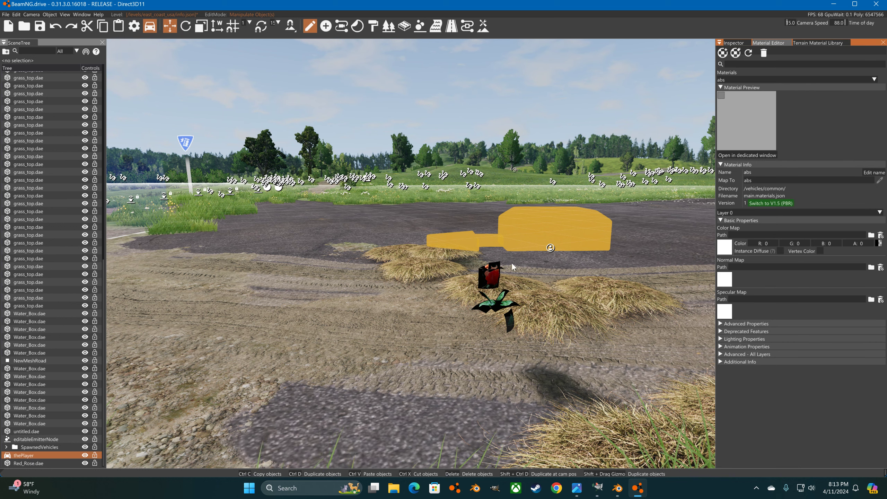
{"action": "left_click", "coordinate": [493, 276]}
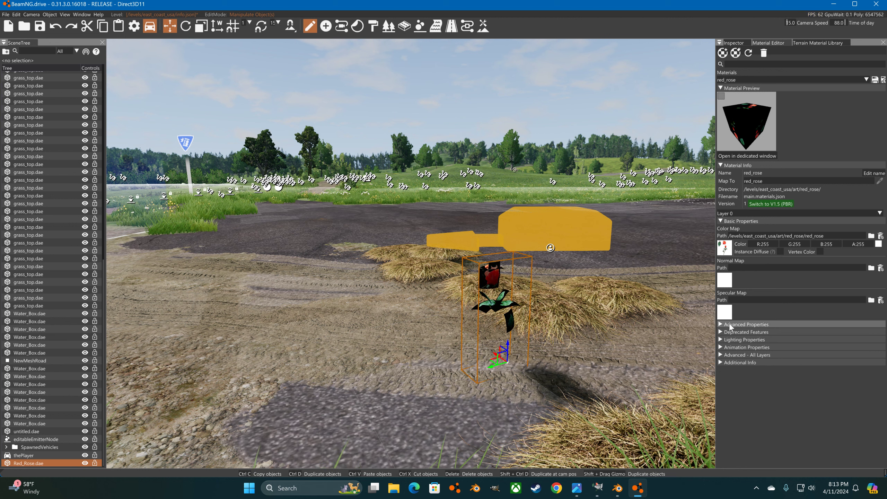
{"action": "left_click", "coordinate": [719, 339]}
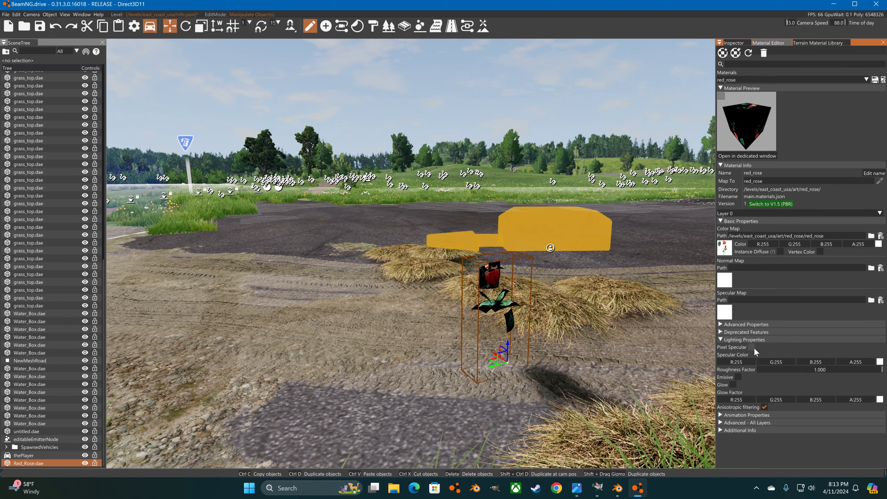
{"action": "left_click", "coordinate": [721, 422]}
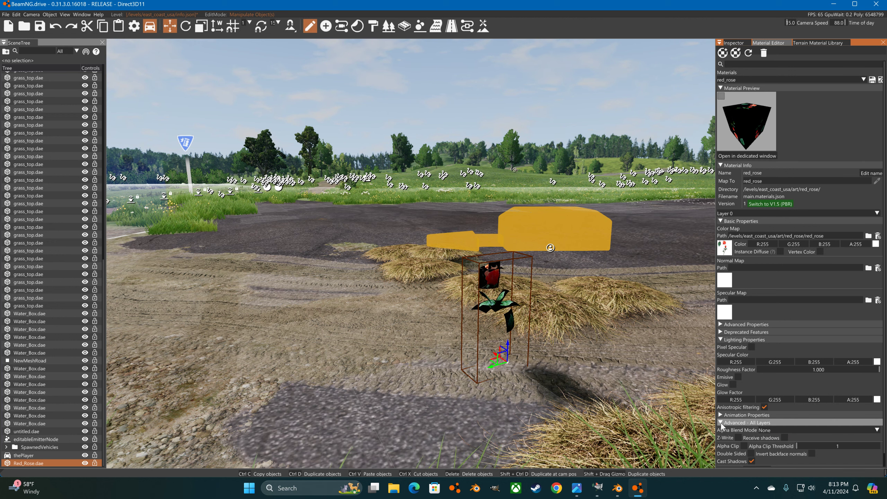
{"action": "left_click", "coordinate": [743, 446]}
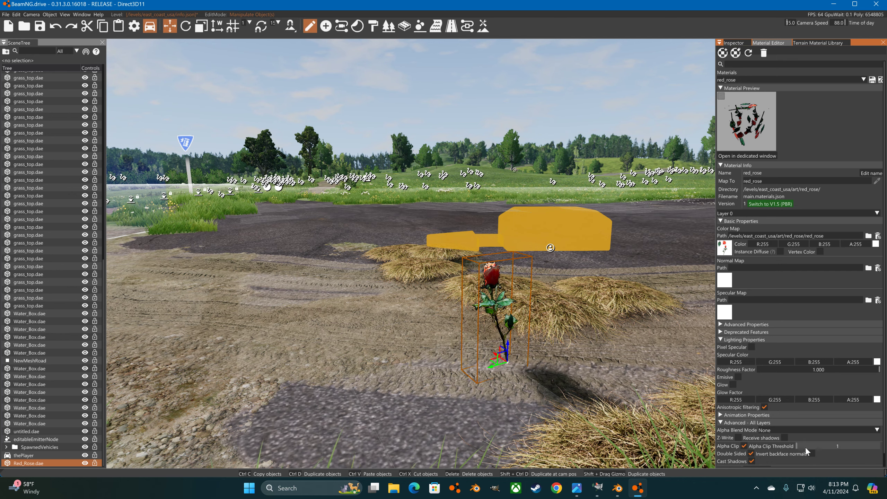
{"action": "left_click_drag", "start_coordinate": [800, 447], "coordinate": [822, 447]}
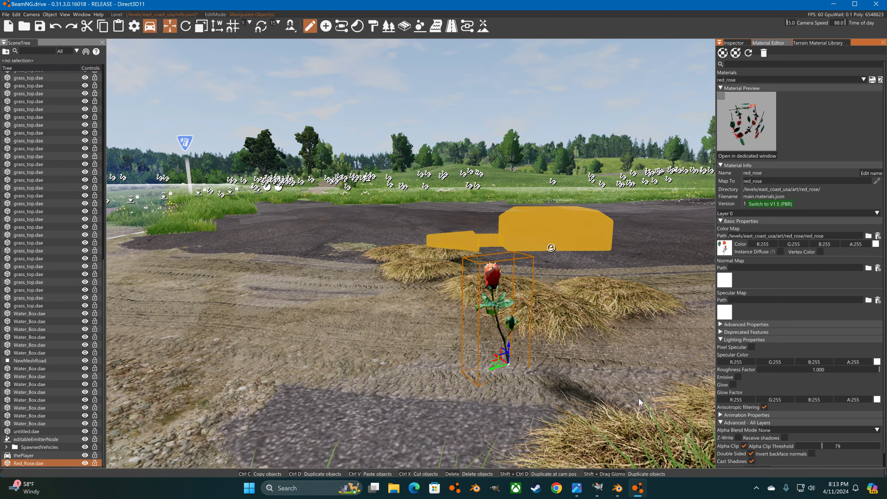
Step: Check the rose up close and raise the red_rose material's Alpha Clip Threshold to 192
{"action": "key", "text": "w"}
{"action": "right_click_drag", "start_coordinate": [639, 394], "coordinate": [712, 412]}
{"action": "key", "text": "w"}
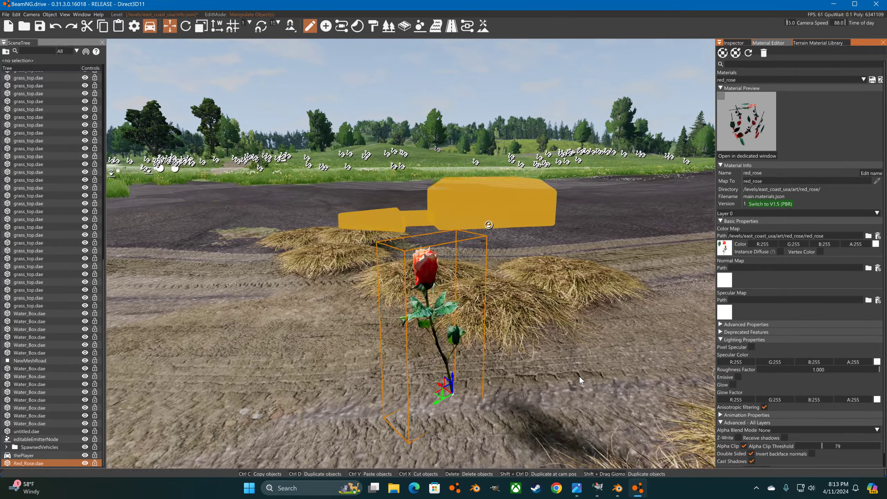
{"action": "key", "text": "w"}
{"action": "right_click_drag", "start_coordinate": [577, 376], "coordinate": [574, 375]}
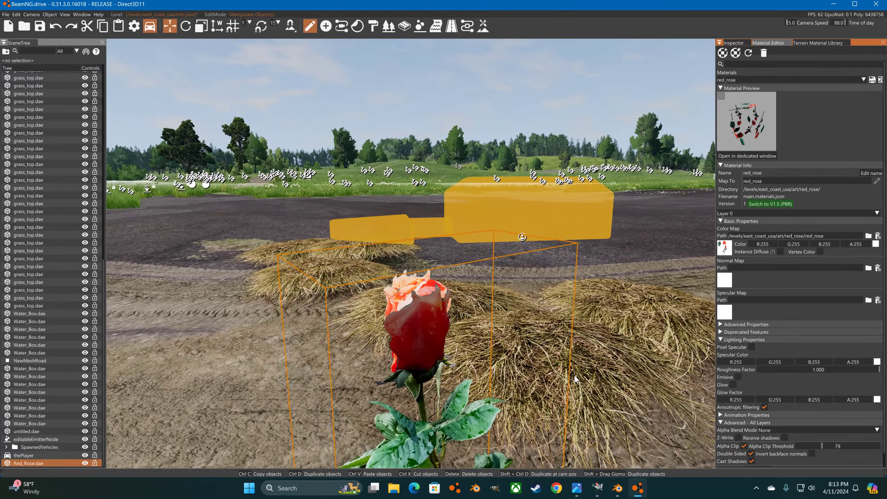
{"action": "key", "text": "s"}
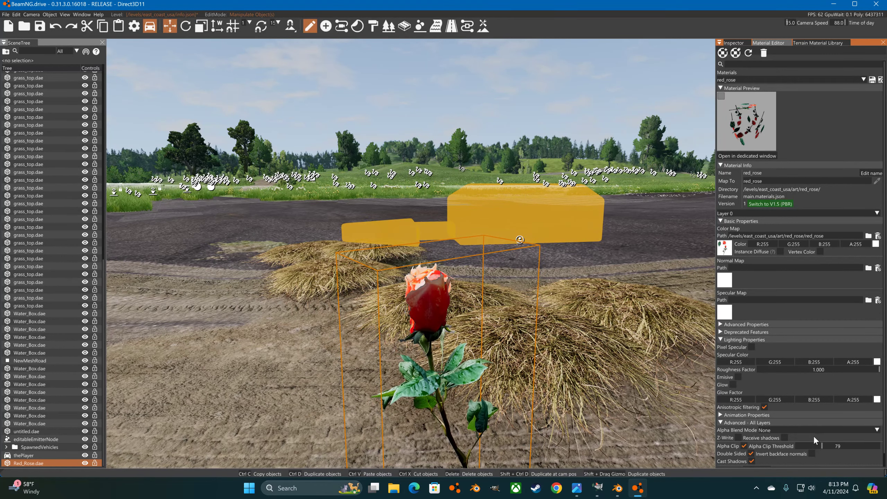
{"action": "left_click_drag", "start_coordinate": [822, 445], "coordinate": [822, 445]}
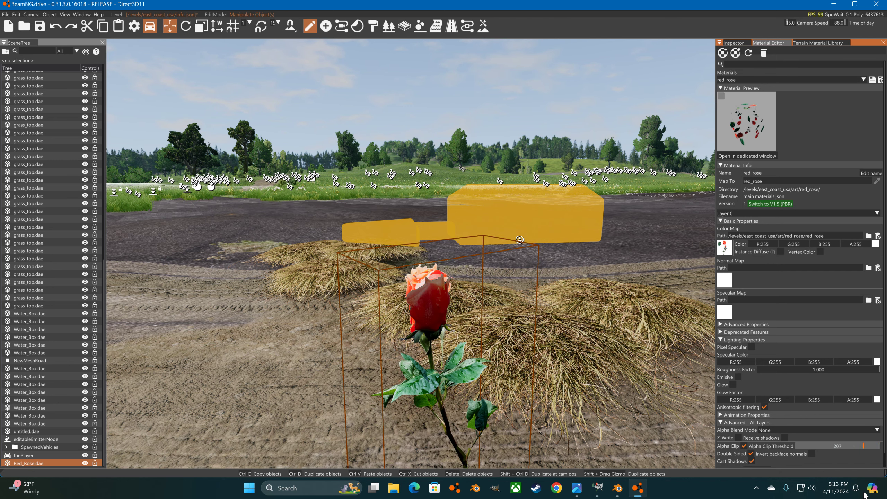
{"action": "left_click_drag", "start_coordinate": [859, 496], "coordinate": [858, 494]}
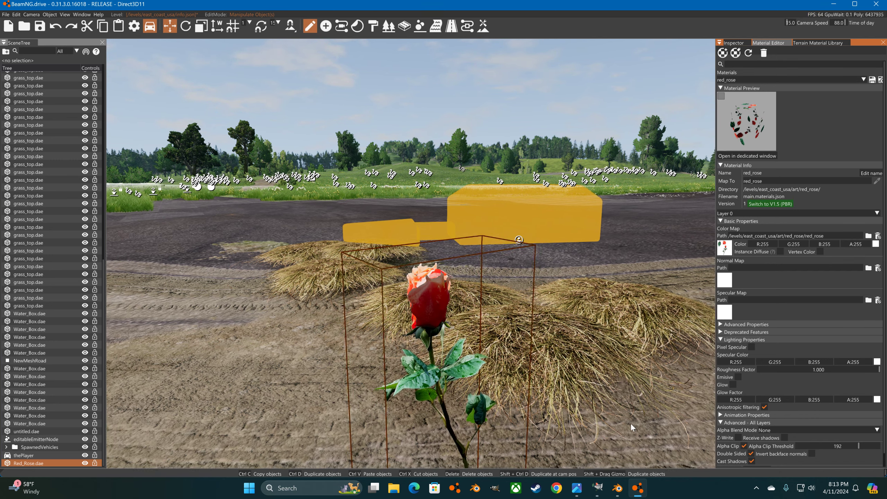
Step: Examine the rose's petals, leaves and stem from several sides, and clear its selection for an unobstructed view
{"action": "key", "text": "s"}
{"action": "mouse_move", "coordinate": [598, 415]}
{"action": "right_mouse_down"}
{"action": "mouse_move", "coordinate": [723, 415]}
{"action": "mouse_move", "coordinate": [626, 384]}
{"action": "mouse_move", "coordinate": [713, 401]}
{"action": "mouse_move", "coordinate": [848, 406]}
{"action": "mouse_move", "coordinate": [596, 415]}
{"action": "right_mouse_up"}
{"action": "key", "text": "a"}
{"action": "key", "text": "d"}
{"action": "key", "text": "a"}
{"action": "key", "text": "w"}
{"action": "key", "text": "s"}
{"action": "key", "text": "a"}
{"action": "key", "text": "w"}
{"action": "key", "text": "a"}
{"action": "key", "text": "d"}
{"action": "key", "text": "d"}
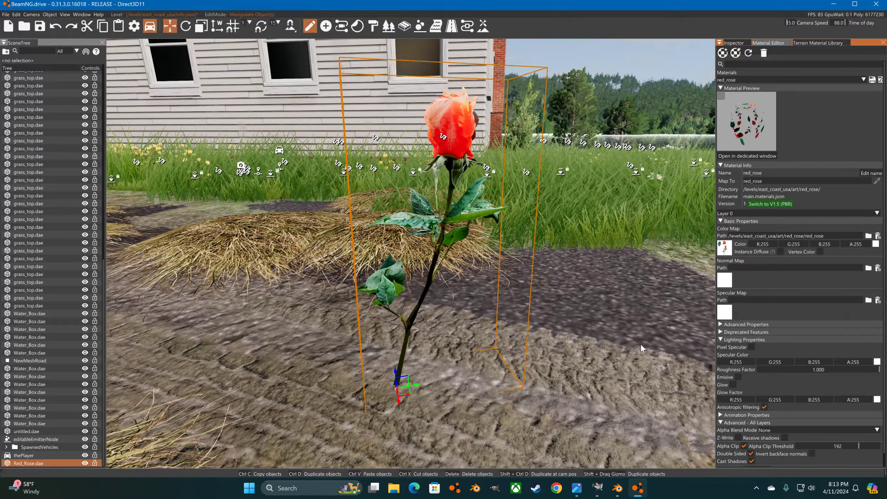
{"action": "left_click", "coordinate": [640, 344]}
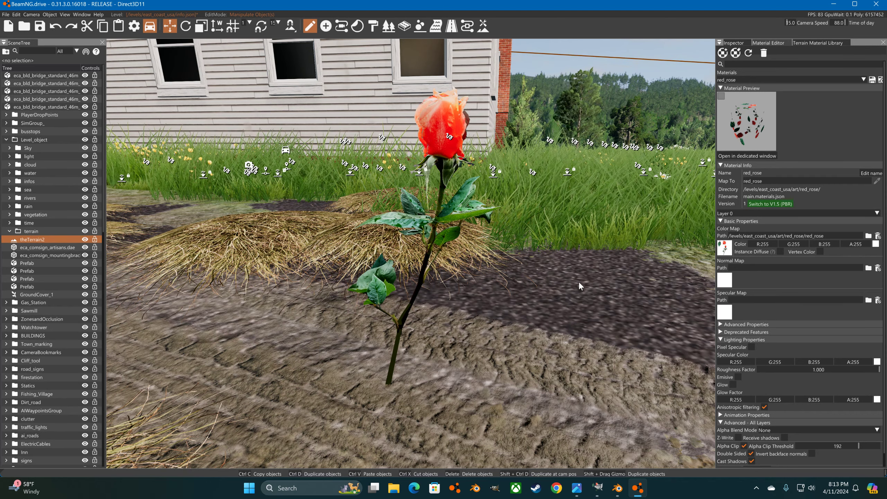
{"action": "key", "text": "alt+Tab"}
{"action": "key", "text": "alt+Tab"}
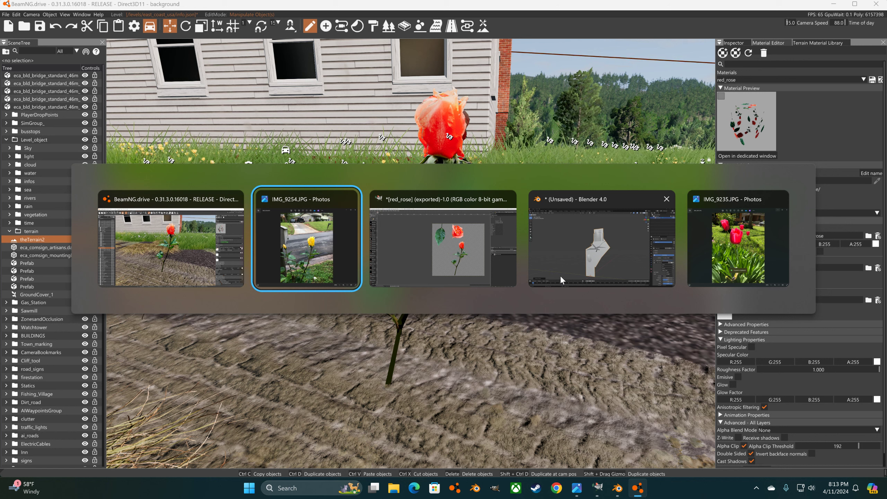
{"action": "key", "text": "alt+Tab"}
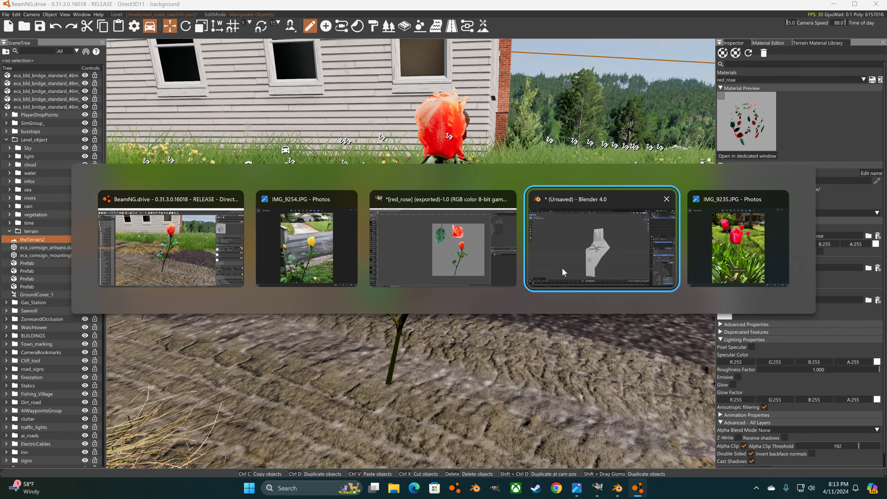
{"action": "key", "text": "alt+Tab"}
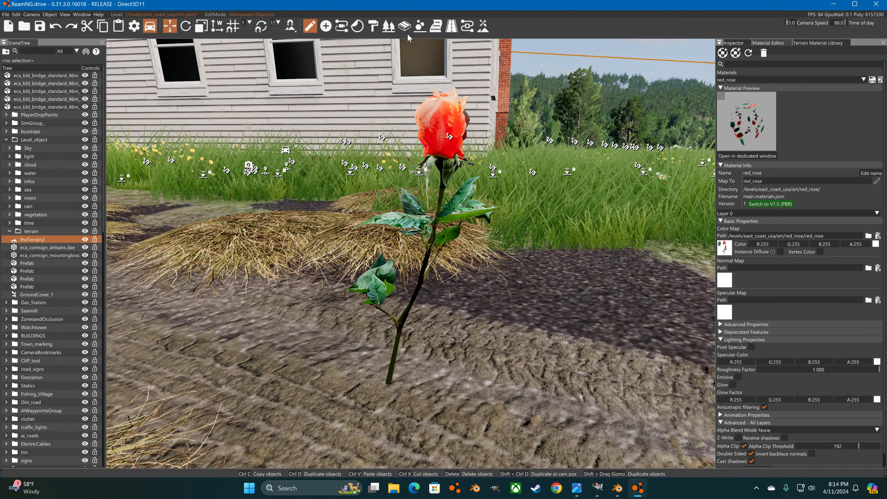
Step: Create a new brush in the Forest Editor and try to name it Red_Rose
{"action": "left_click", "coordinate": [388, 26]}
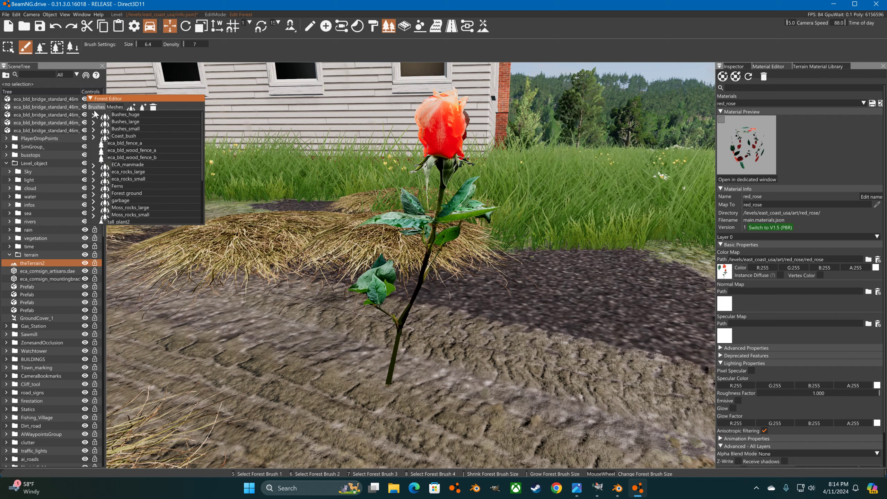
{"action": "left_click", "coordinate": [134, 107]}
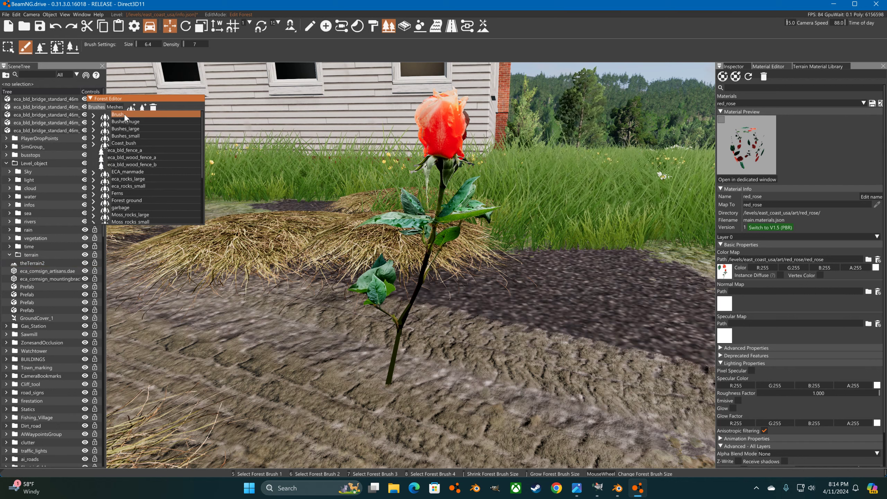
{"action": "double_click", "coordinate": [119, 114]}
{"action": "type", "text": "Red_"}
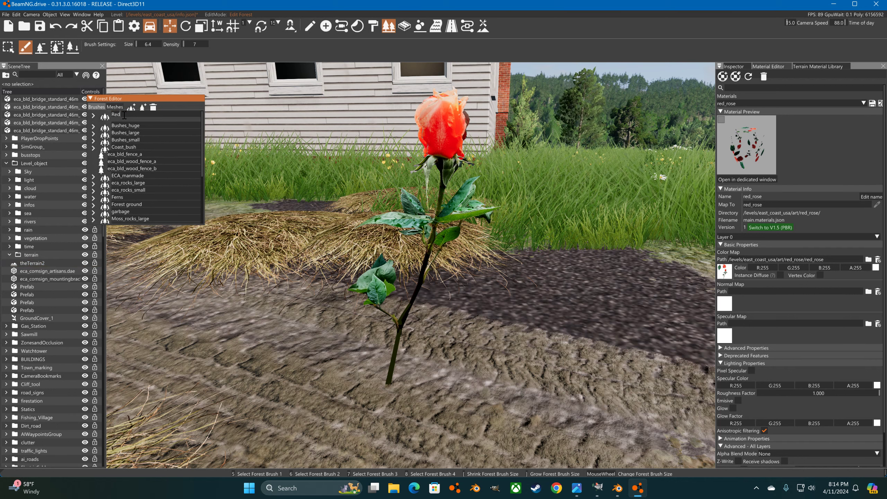
{"action": "type", "text": "Rose"}
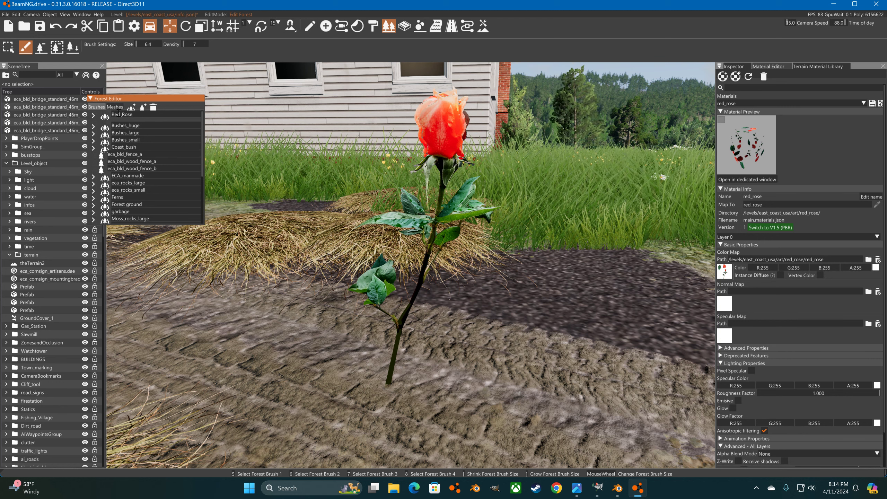
Step: Add an element to the new forest brush and delete the surplus second element, Element1
{"action": "left_click", "coordinate": [143, 108]}
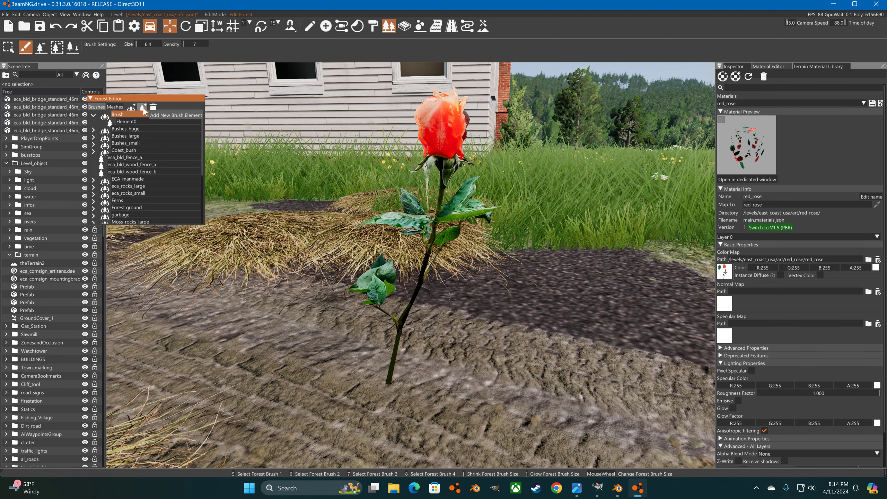
{"action": "left_click", "coordinate": [142, 108]}
{"action": "left_click", "coordinate": [134, 129]}
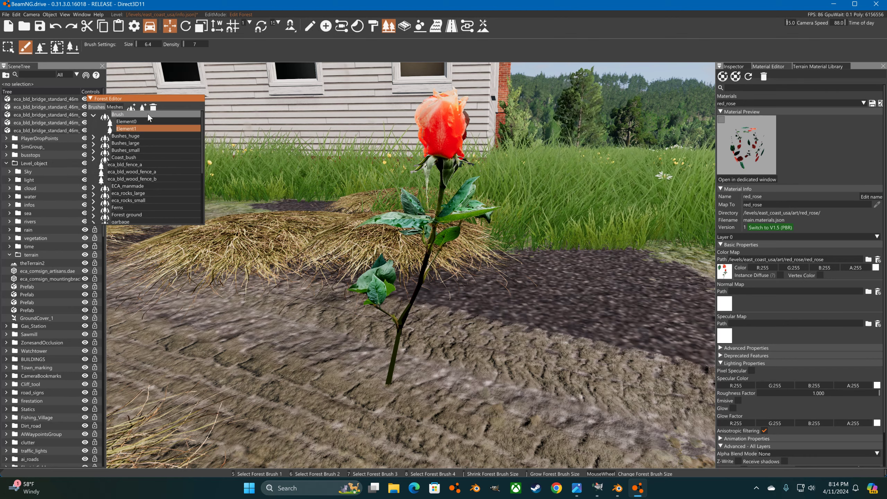
{"action": "left_click", "coordinate": [153, 108]}
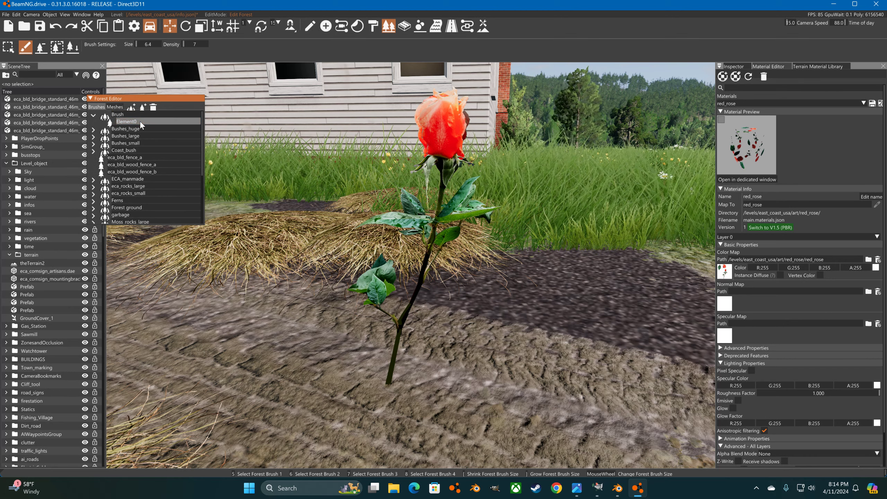
Step: Rename the new forest brush as Red_Rose and try to give its element, Element0, the same name
{"action": "double_click", "coordinate": [124, 113]}
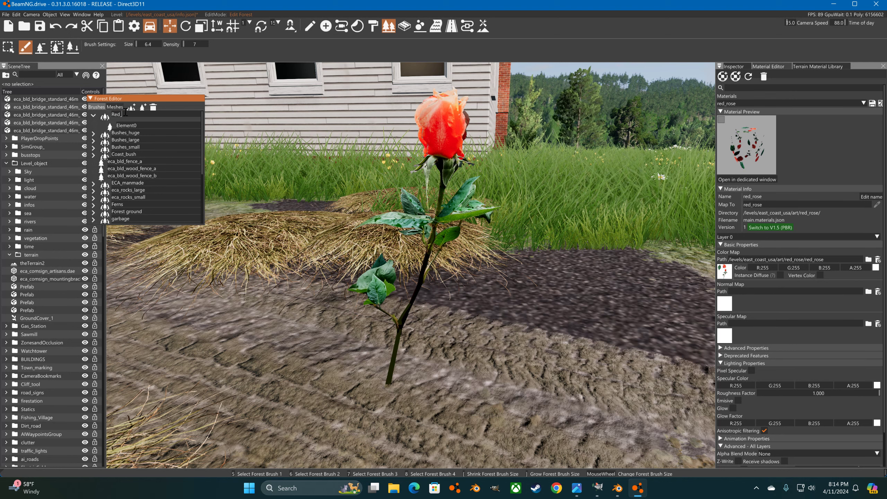
{"action": "key", "text": "Return"}
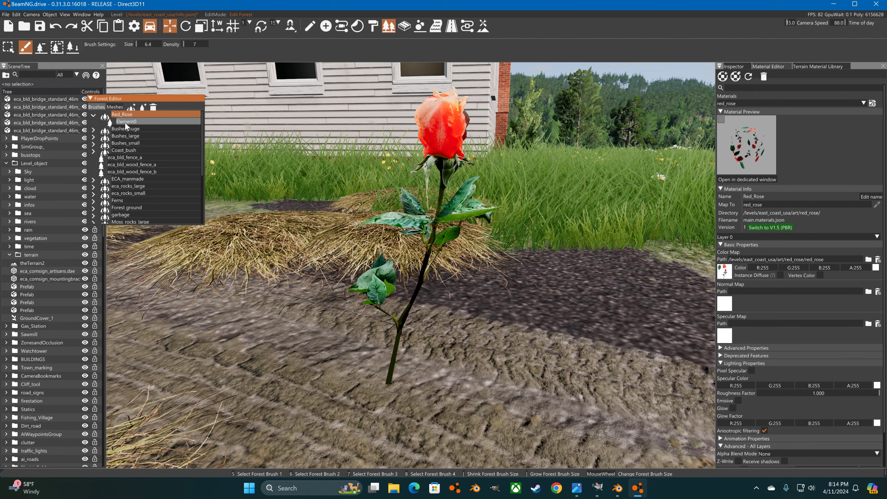
{"action": "double_click", "coordinate": [126, 121]}
{"action": "type", "text": "Re"}
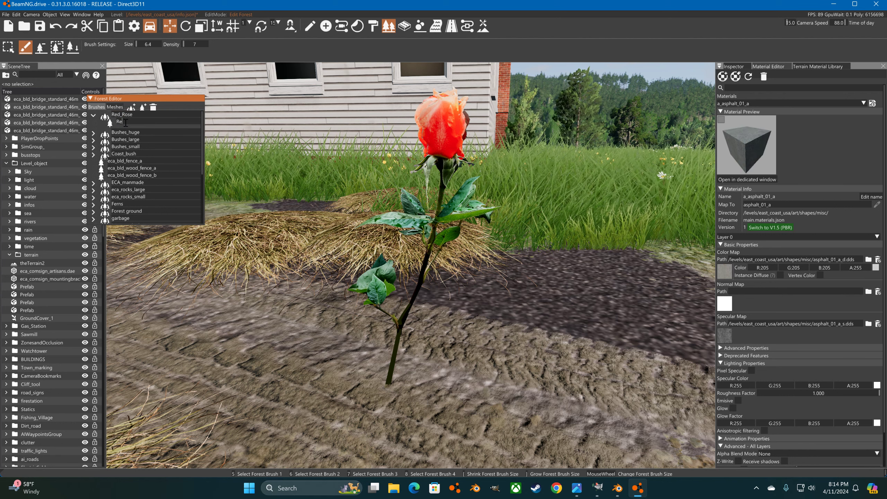
{"action": "type", "text": "d_Rose"}
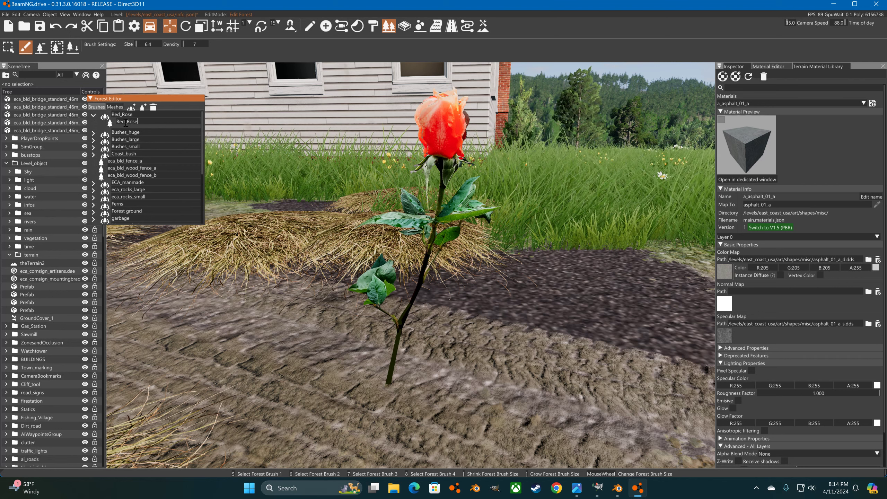
{"action": "key", "text": "Return"}
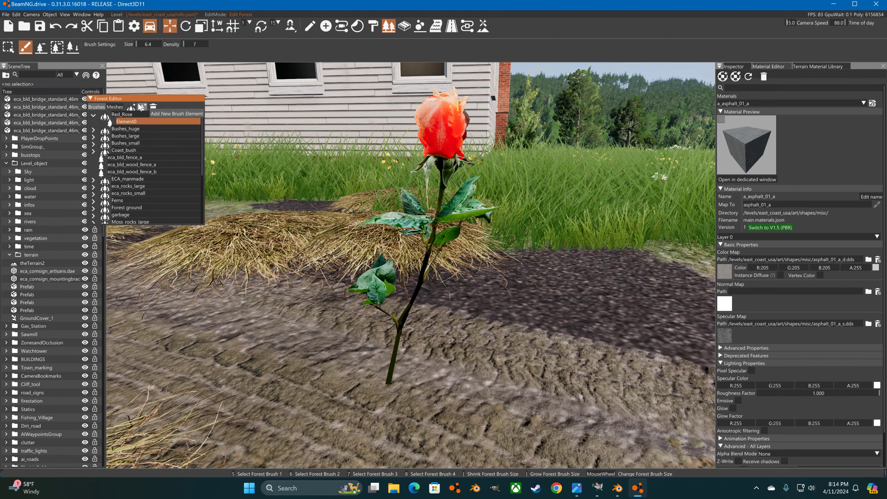
Step: Add Red_Rose.dae from levels/east_coast_usa/art/red_rose as a new forest mesh
{"action": "left_click", "coordinate": [114, 107]}
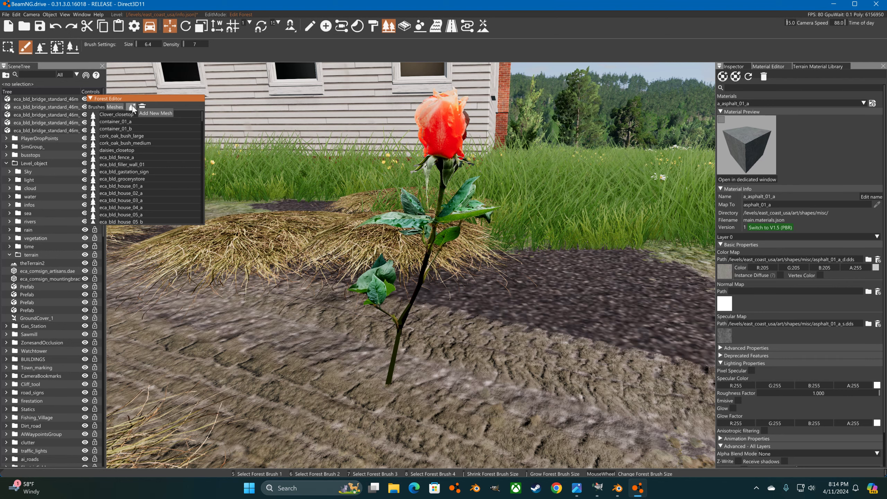
{"action": "left_click", "coordinate": [132, 106]}
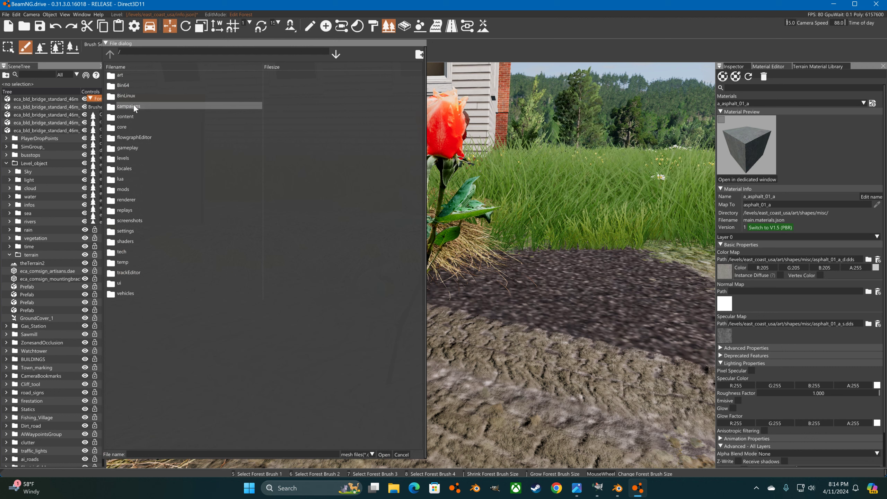
{"action": "double_click", "coordinate": [122, 159]}
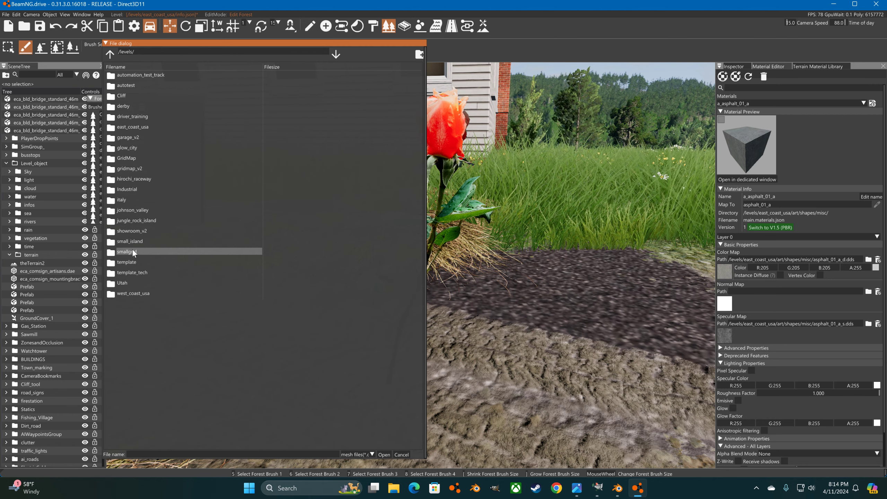
{"action": "double_click", "coordinate": [136, 127]}
{"action": "double_click", "coordinate": [128, 75]}
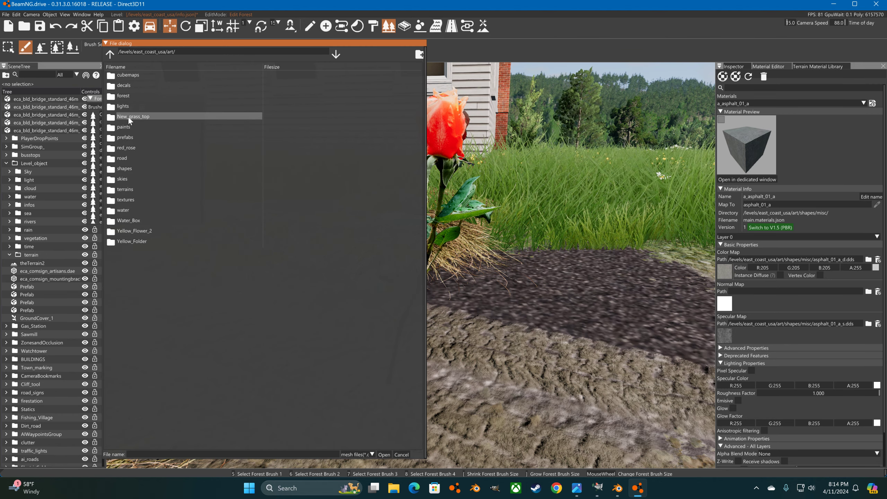
{"action": "double_click", "coordinate": [129, 150]}
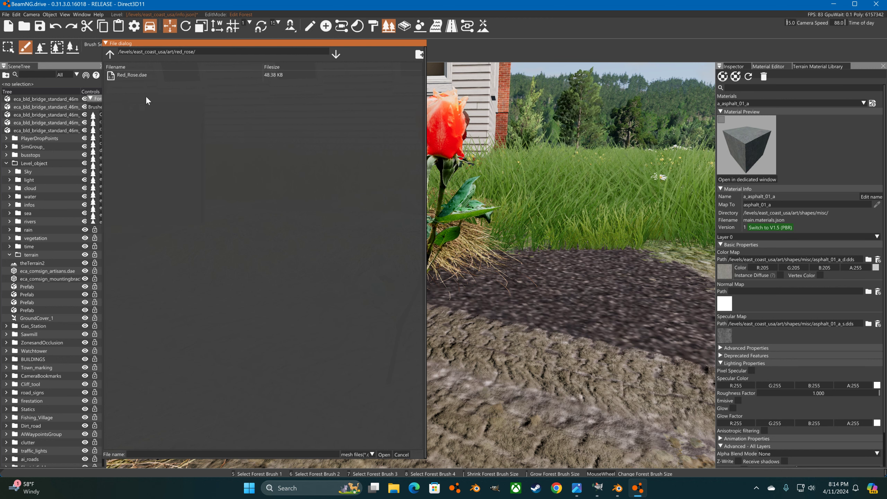
{"action": "left_click", "coordinate": [137, 75]}
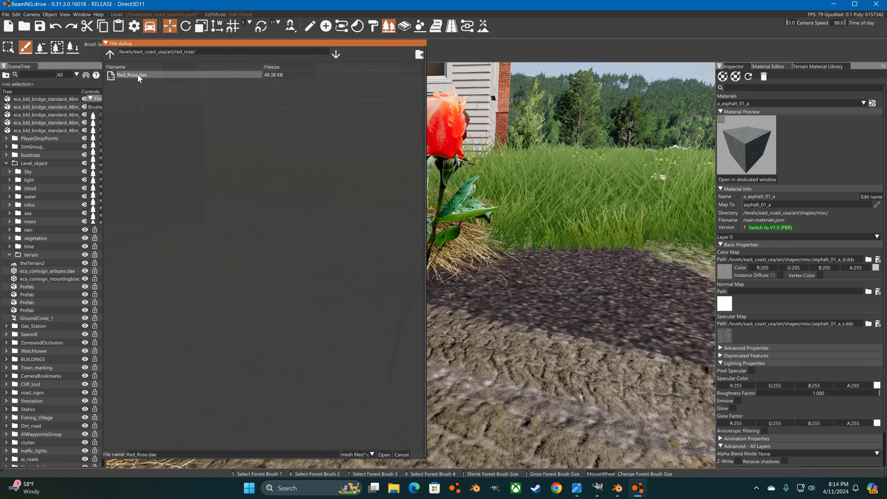
{"action": "left_click", "coordinate": [384, 454]}
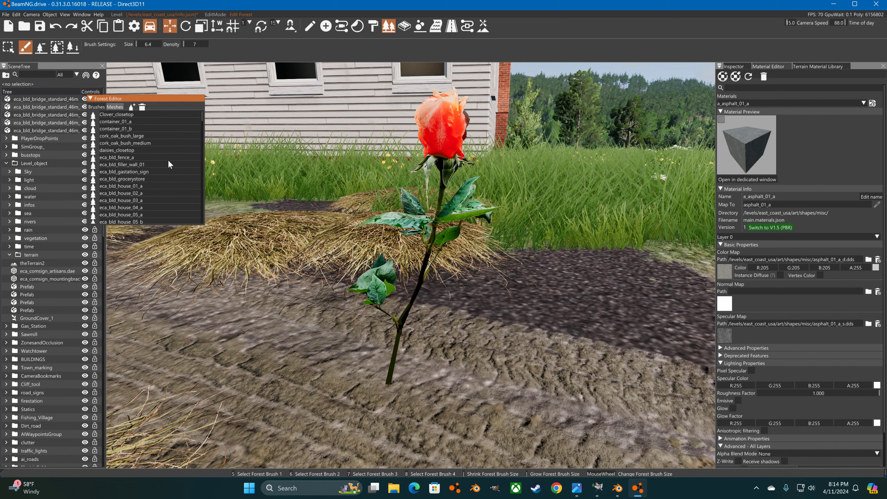
Step: Assign Red_Rose2 as the forestItemData of Element0 in the Red_Rose brush
{"action": "left_click", "coordinate": [99, 106]}
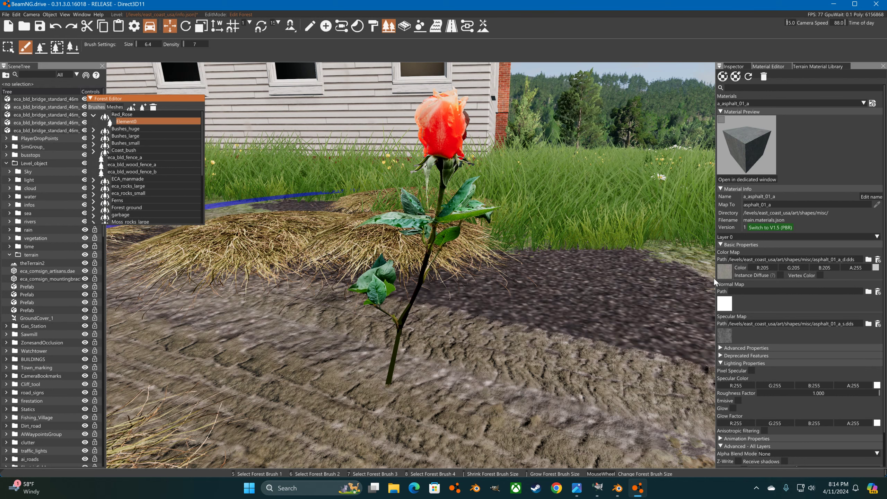
{"action": "left_click", "coordinate": [127, 119]}
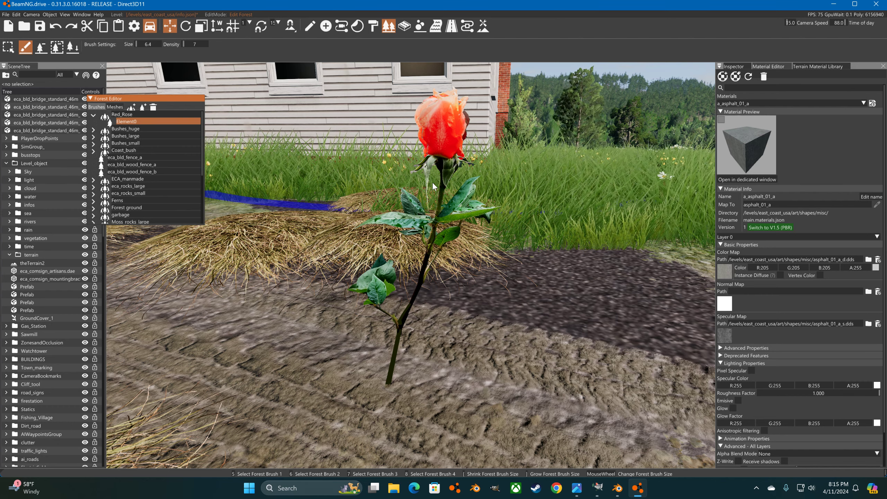
{"action": "left_click", "coordinate": [137, 116]}
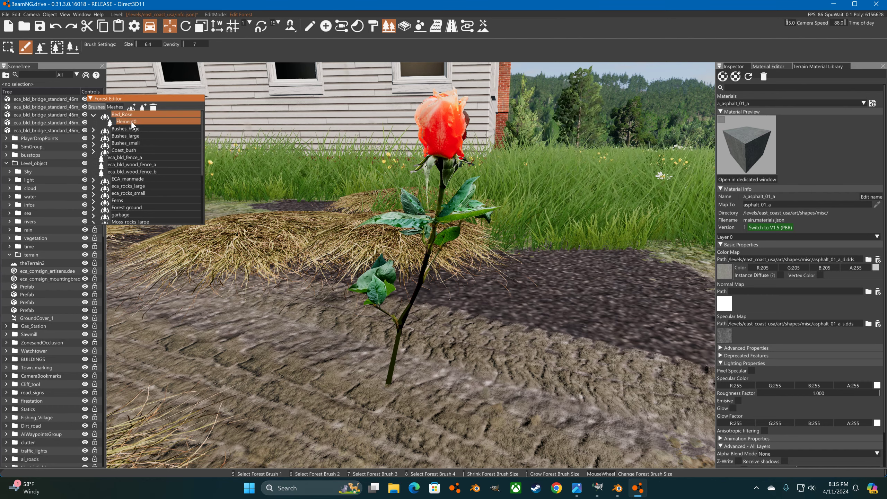
{"action": "left_click", "coordinate": [131, 121]}
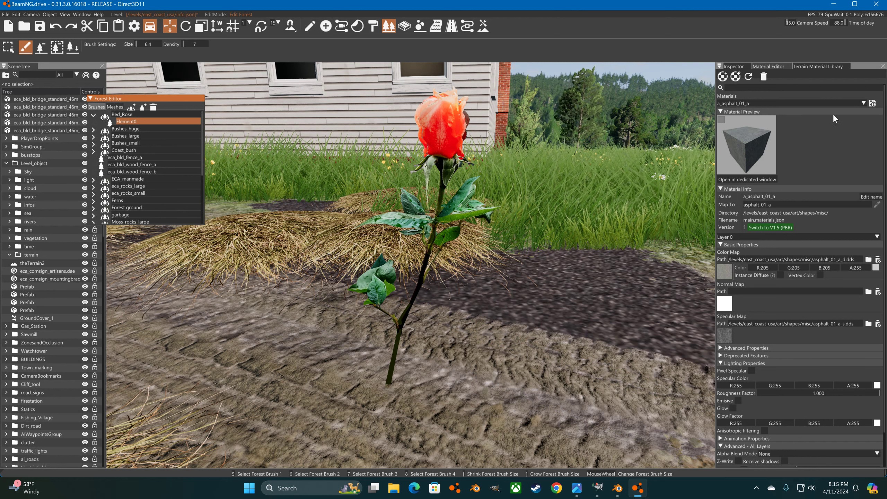
{"action": "left_click", "coordinate": [732, 65]}
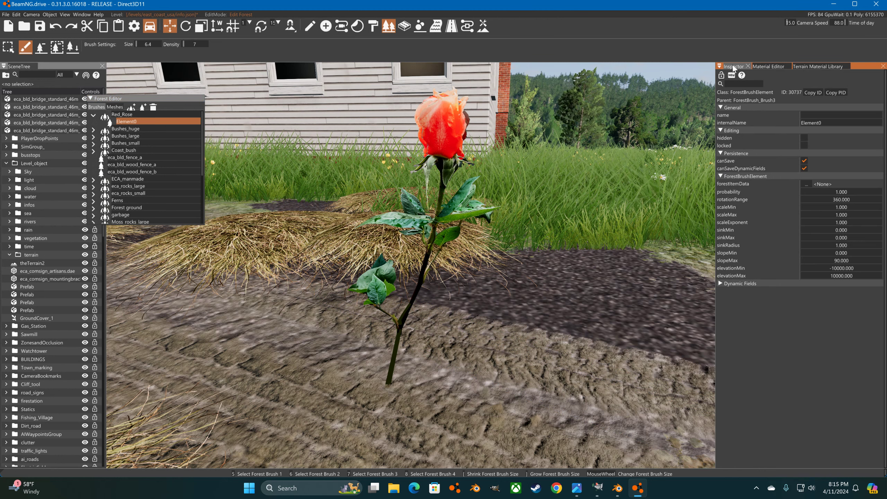
{"action": "left_click", "coordinate": [806, 184]}
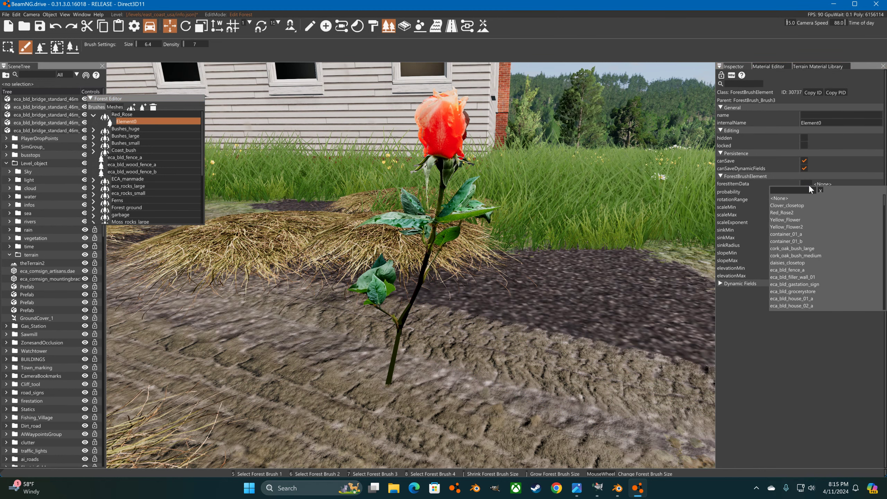
{"action": "left_click", "coordinate": [777, 214]}
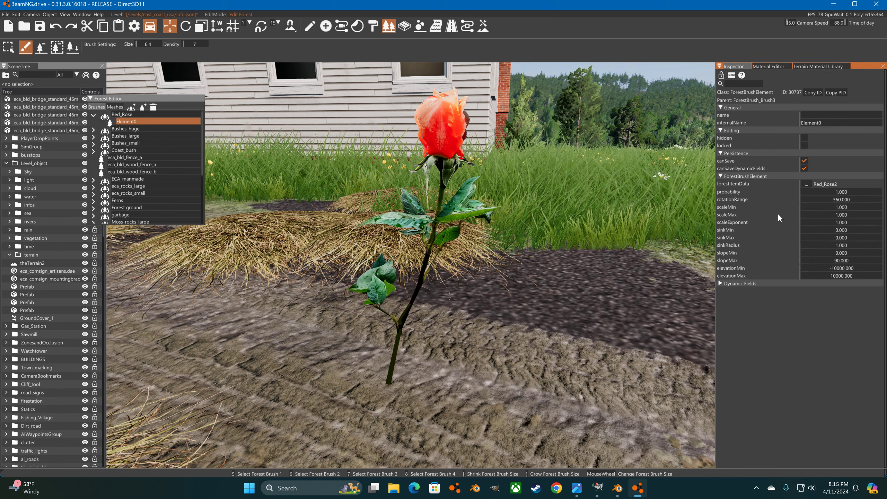
Step: Shrink the forest brush size to 2.4, then test-paint the rose on the grass and undo the painting
{"action": "scroll", "coordinate": [572, 227], "scroll_direction": "down", "scroll_amount": 4}
{"action": "left_click", "coordinate": [581, 229]}
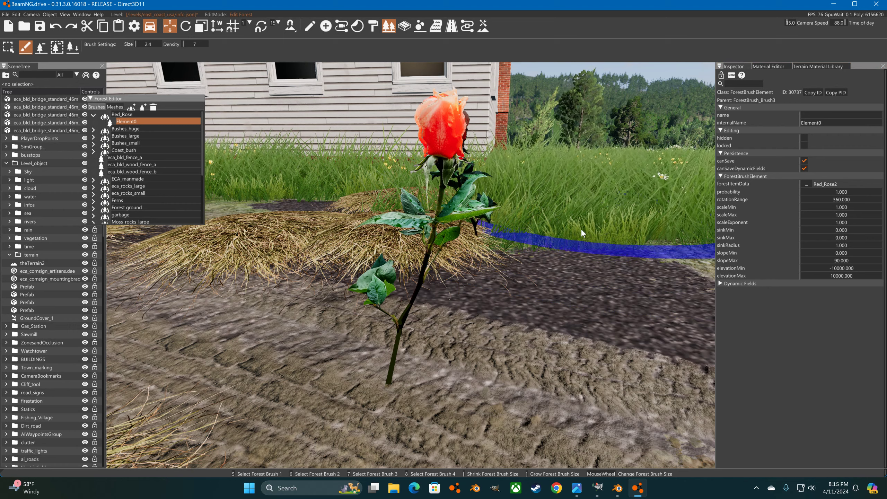
{"action": "left_click", "coordinate": [581, 229]}
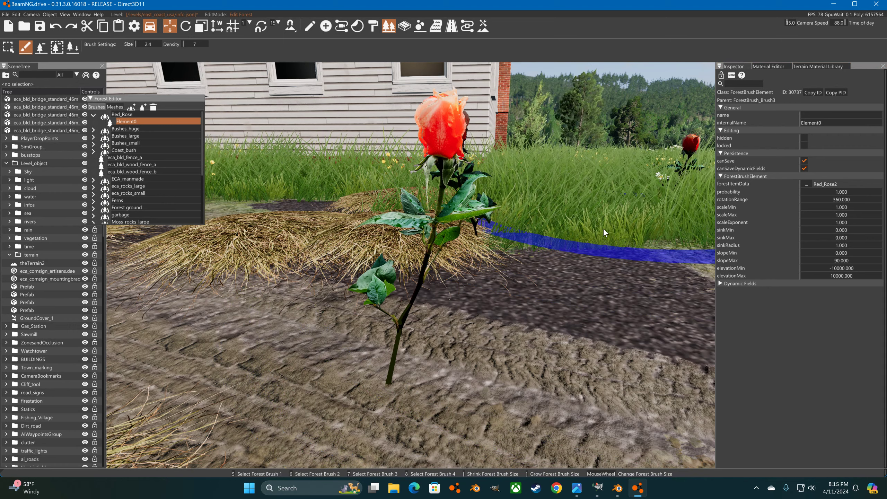
{"action": "key", "text": "ctrl+z"}
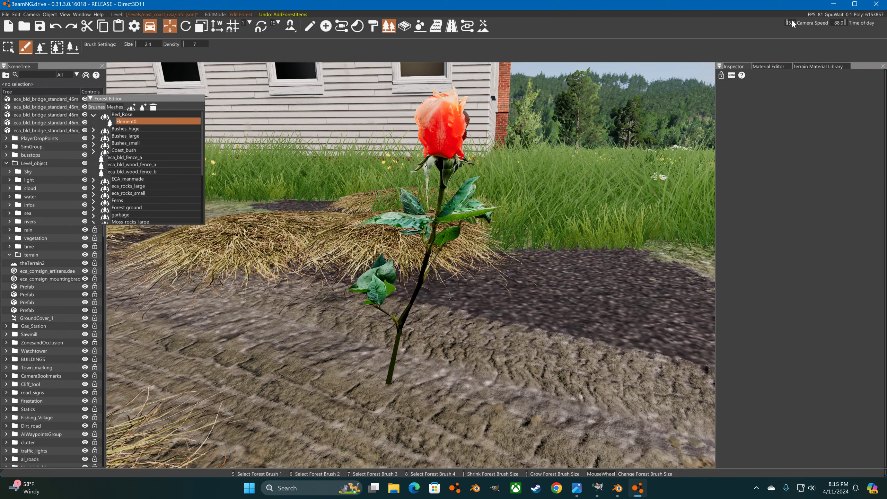
Step: Uncover the desktop and open the wind settings image wind13.jpg from the Reference For BeamNG folder
{"action": "left_click_drag", "start_coordinate": [781, 7], "coordinate": [515, 58]}
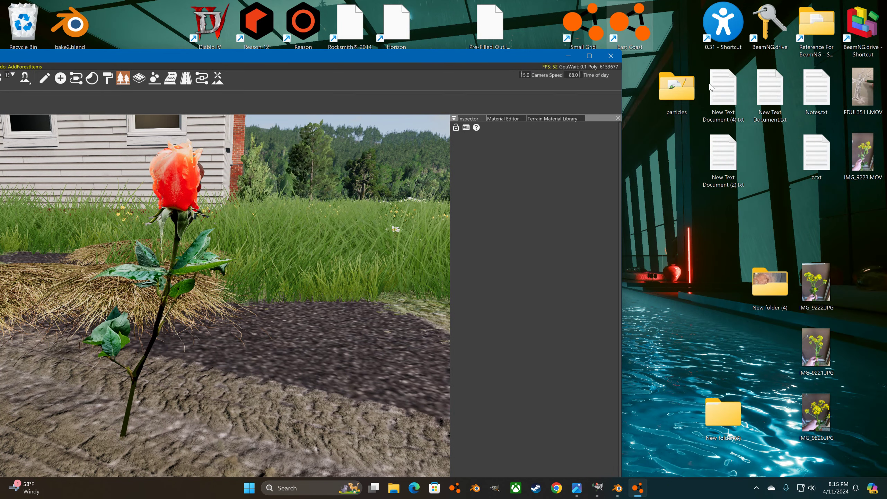
{"action": "left_click", "coordinate": [814, 25]}
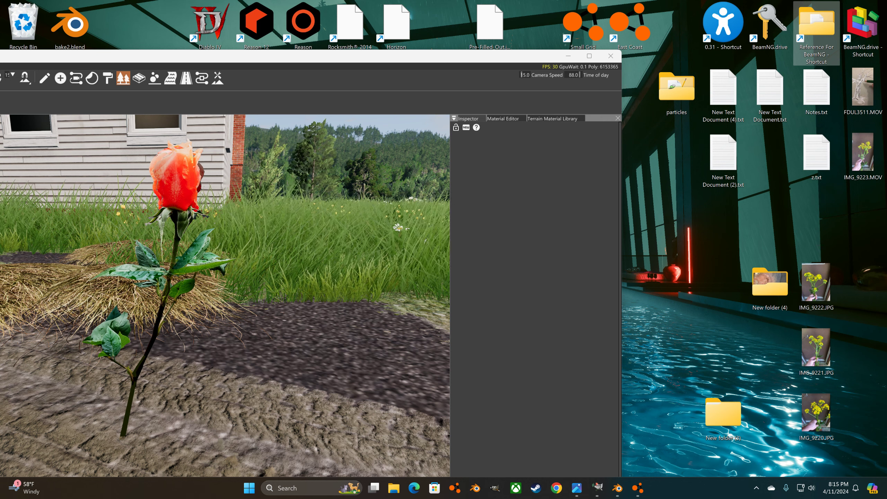
{"action": "double_click", "coordinate": [810, 23]}
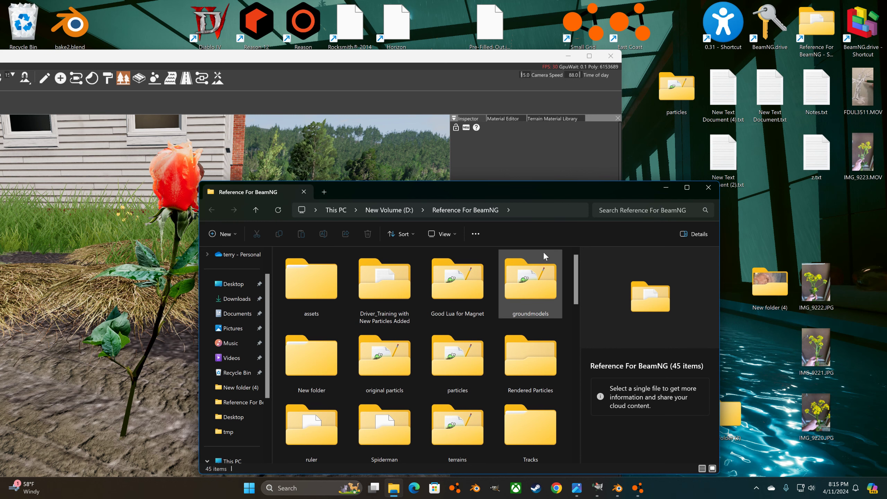
{"action": "scroll", "coordinate": [543, 252], "scroll_direction": "down", "scroll_amount": 3}
{"action": "scroll", "coordinate": [542, 258], "scroll_direction": "down", "scroll_amount": 5}
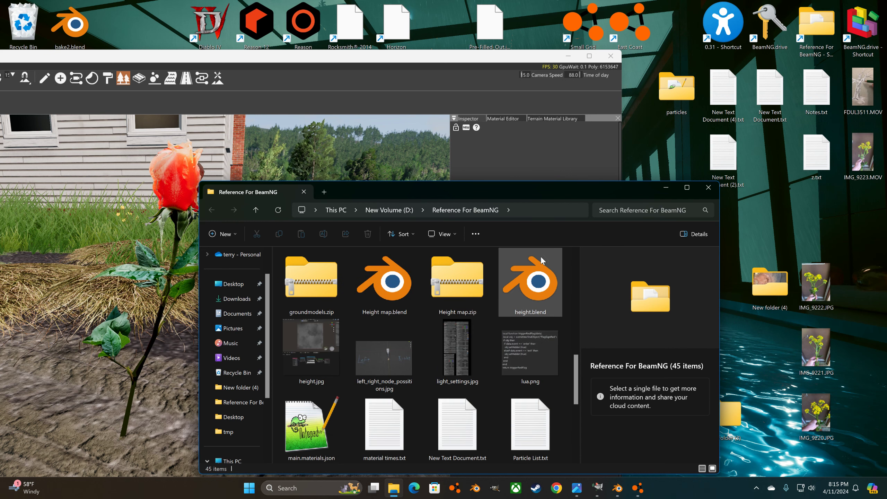
{"action": "scroll", "coordinate": [541, 260], "scroll_direction": "down", "scroll_amount": 3}
{"action": "scroll", "coordinate": [541, 256], "scroll_direction": "down", "scroll_amount": 2}
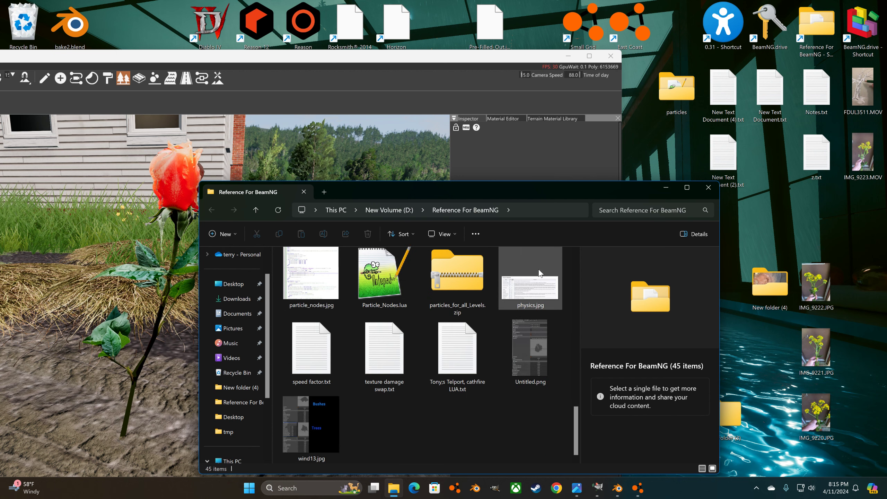
{"action": "double_click", "coordinate": [324, 418]}
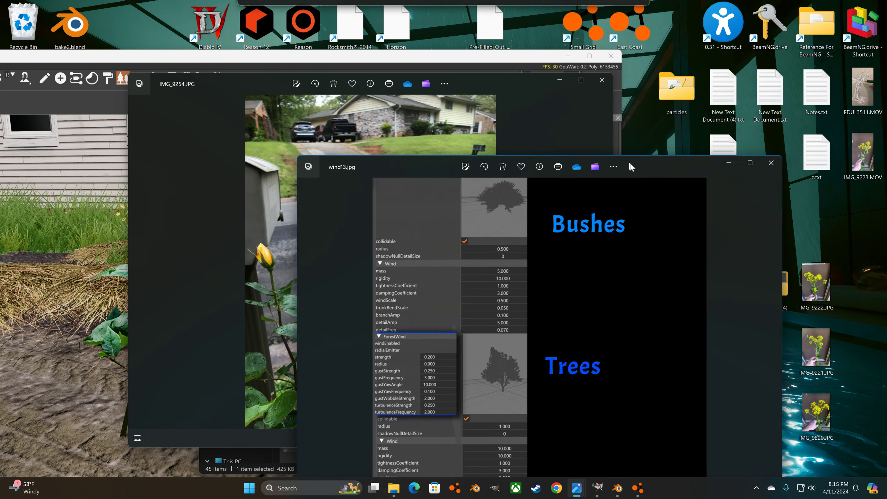
Step: Close the IMG_9254.JPG photo and arrange wind13.jpg side by side with the BeamNG.drive editor
{"action": "left_click", "coordinate": [602, 80]}
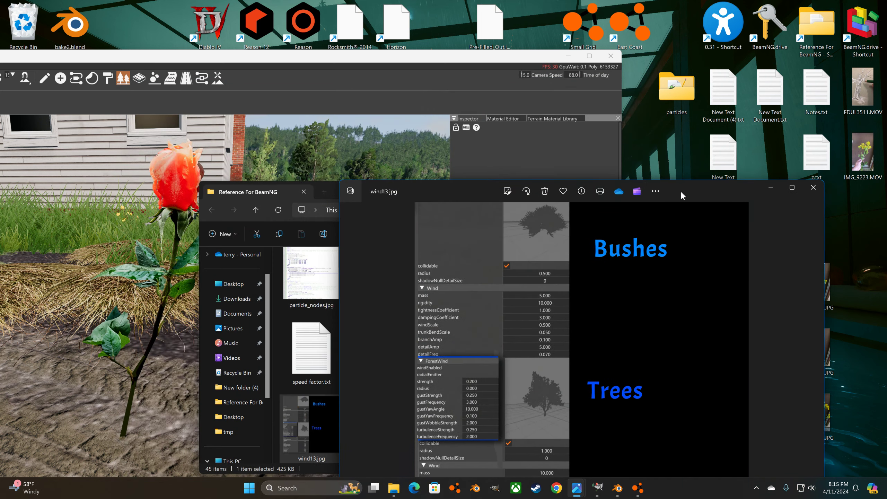
{"action": "left_click_drag", "start_coordinate": [757, 220], "coordinate": [886, 207]}
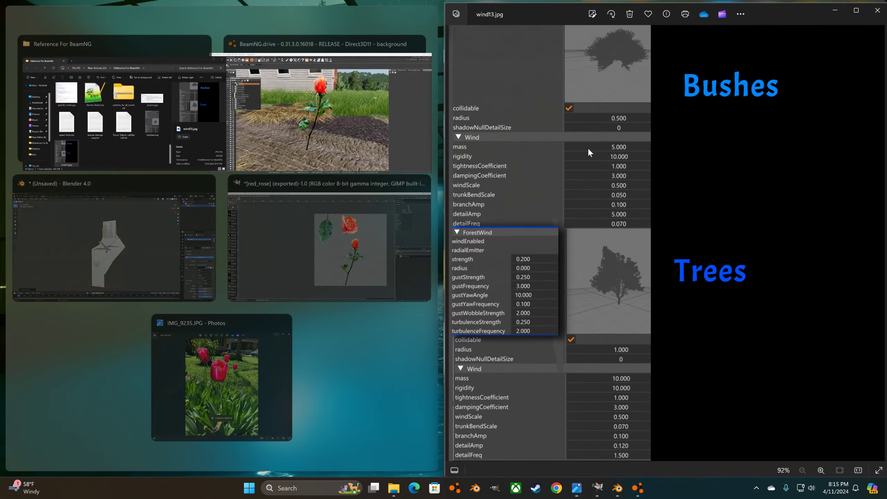
{"action": "left_click", "coordinate": [316, 52]}
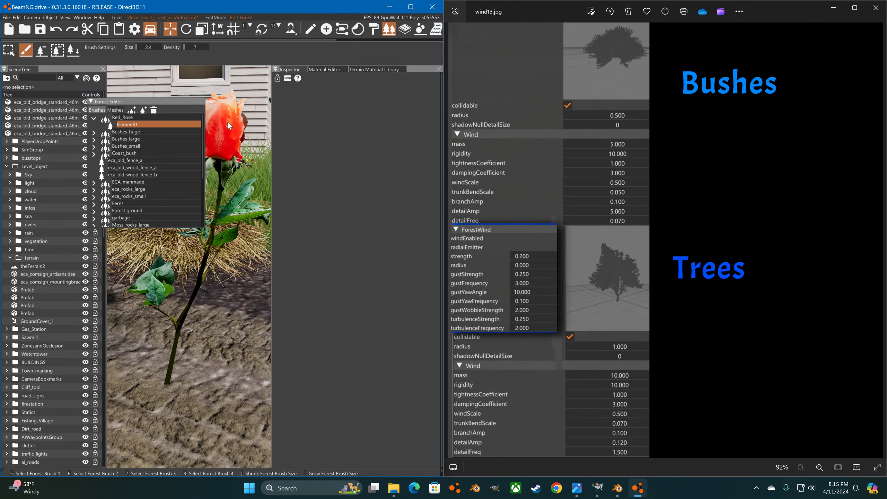
Step: Open the properties of the Red_Rose2 mesh from the forest mesh list
{"action": "left_click", "coordinate": [133, 123]}
{"action": "left_click", "coordinate": [120, 111]}
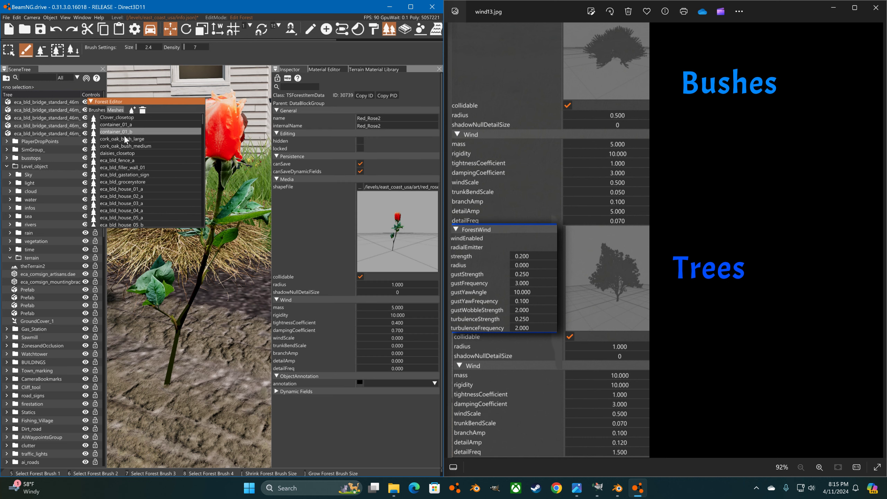
{"action": "scroll", "coordinate": [124, 173], "scroll_direction": "down", "scroll_amount": 5}
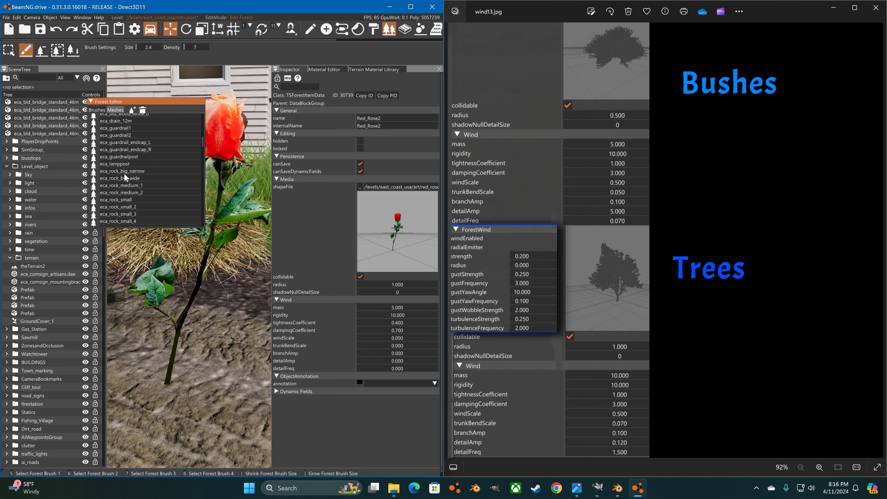
{"action": "scroll", "coordinate": [124, 175], "scroll_direction": "down", "scroll_amount": 6}
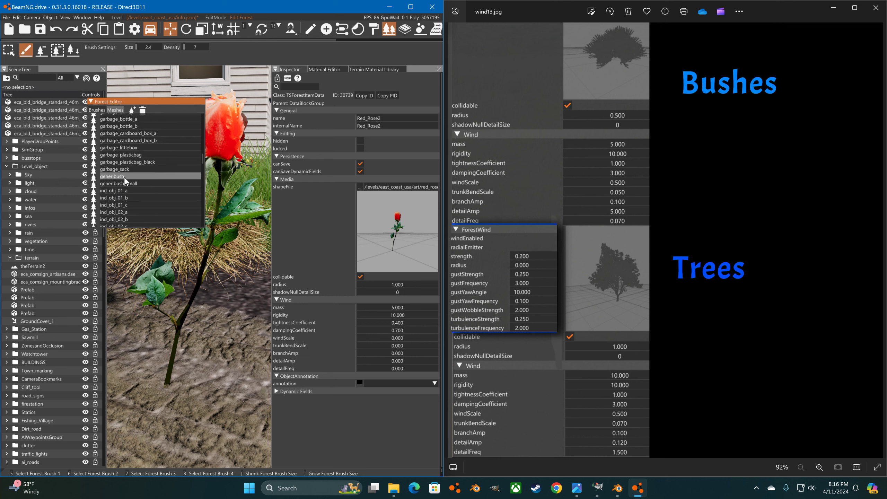
{"action": "scroll", "coordinate": [124, 176], "scroll_direction": "down", "scroll_amount": 5}
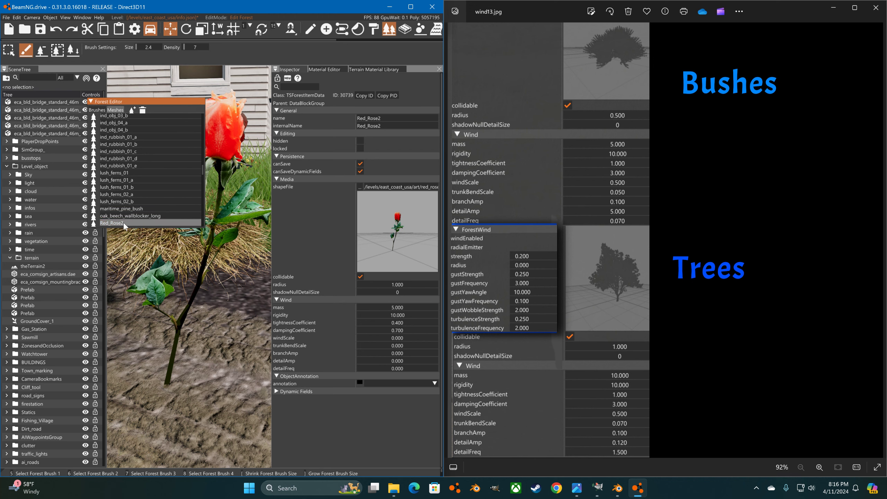
{"action": "left_click", "coordinate": [123, 222]}
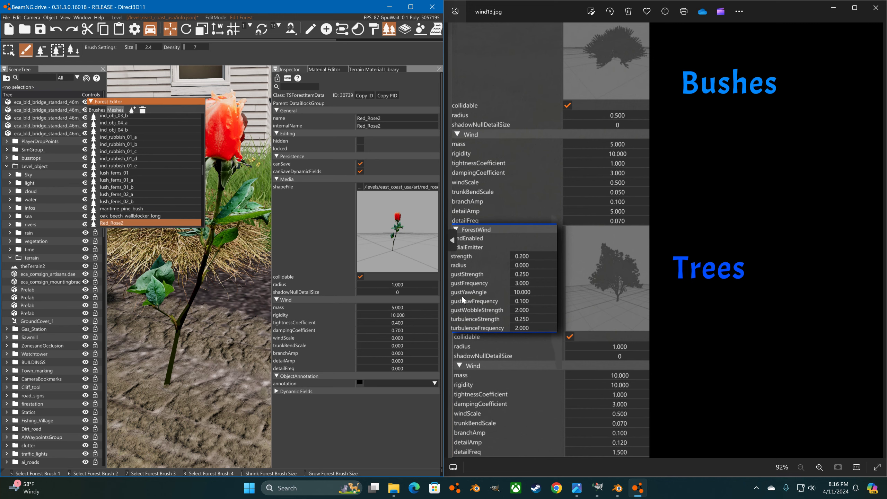
Step: Move the wind13.jpg reference window lower on the desktop, and set the Red_Rose2 mesh radius to 0.2
{"action": "left_click_drag", "start_coordinate": [568, 9], "coordinate": [576, 215]}
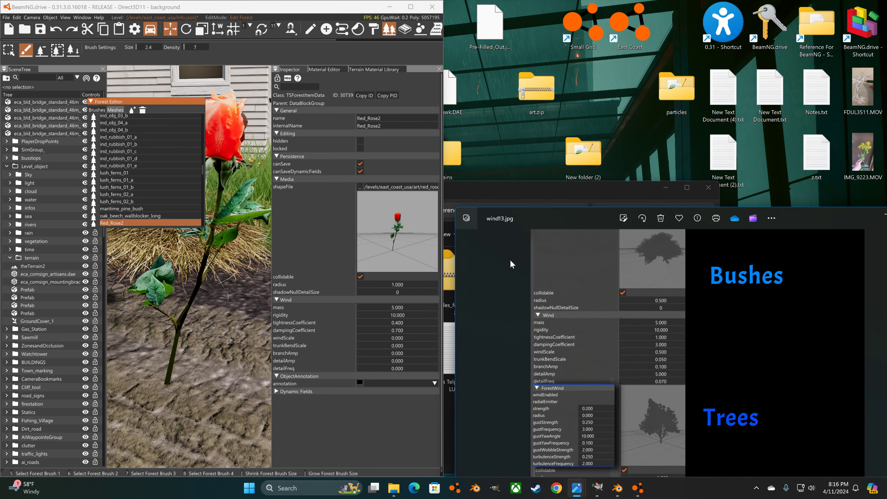
{"action": "left_click", "coordinate": [400, 287]}
{"action": "double_click", "coordinate": [399, 285]}
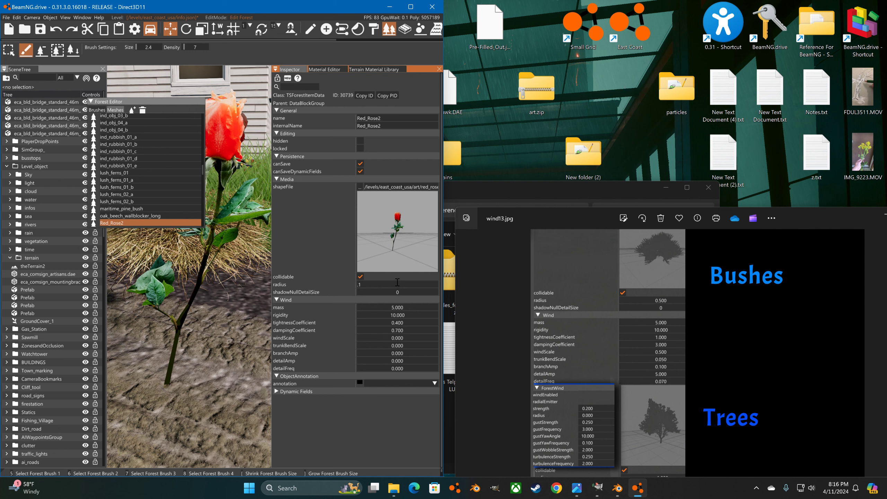
{"action": "key", "text": "Return"}
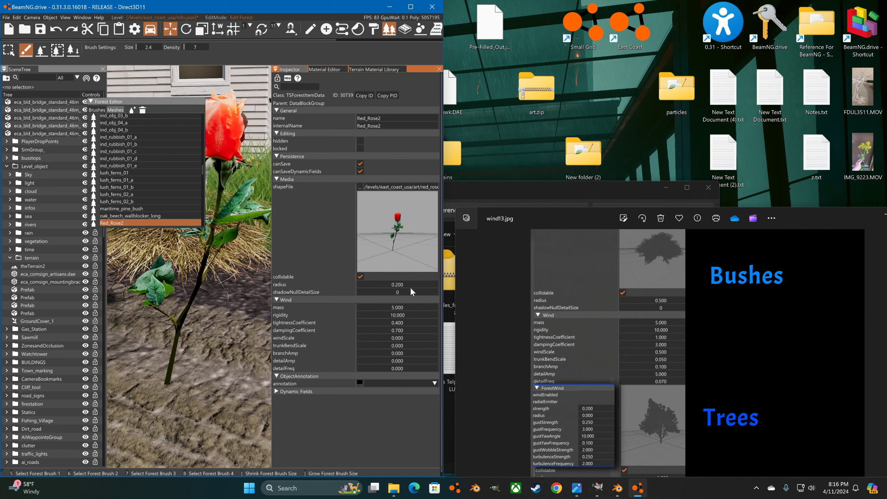
Step: Set Red_Rose2's wind values to tightnessCoefficient 1, dampingCoefficient 3 and windScale 0.5
{"action": "double_click", "coordinate": [402, 321]}
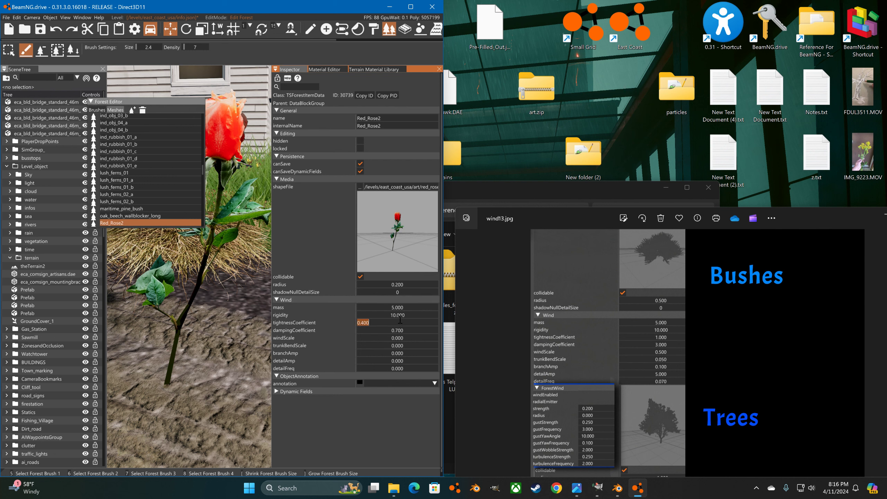
{"action": "type", "text": "1"}
{"action": "double_click", "coordinate": [398, 329]}
{"action": "type", "text": "3"}
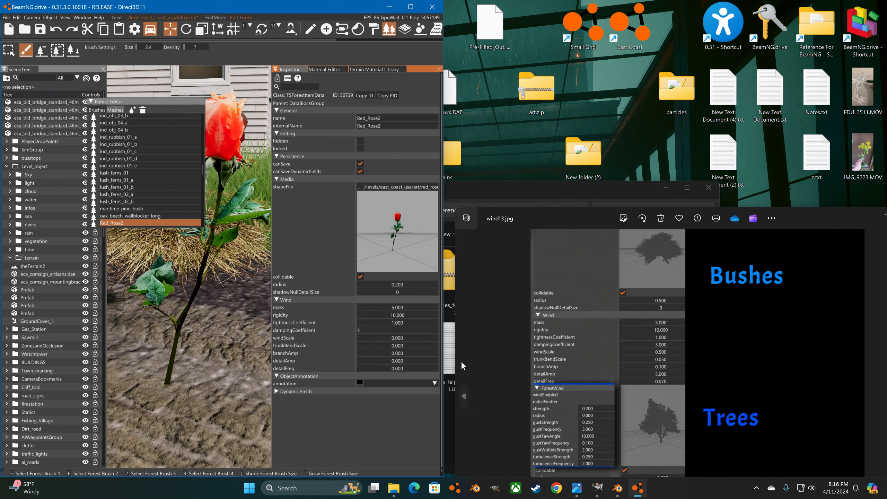
{"action": "double_click", "coordinate": [410, 335]}
{"action": "type", "text": ".5"}
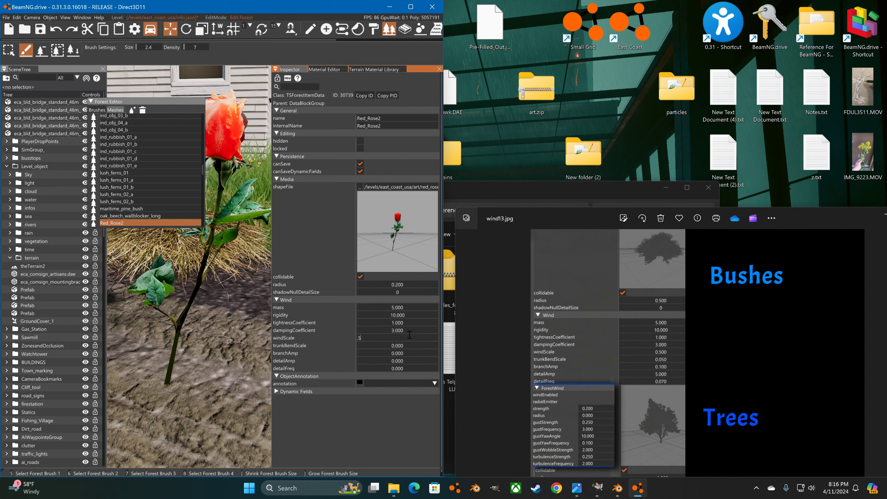
Step: Set Red_Rose2's trunkBendScale to 0.05, branchAmp to 0.1, detailAmp to 5 and detailFreq to 0.07, and save the level
{"action": "double_click", "coordinate": [391, 345]}
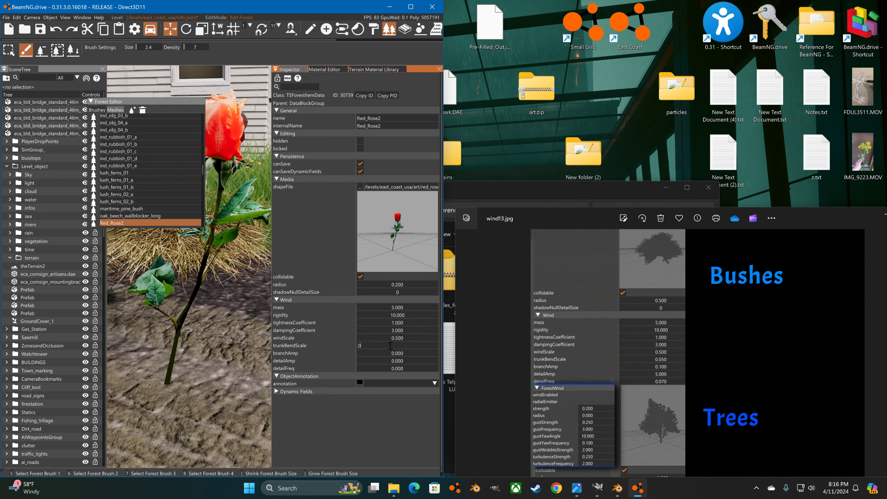
{"action": "type", "text": ".05"}
{"action": "key", "text": "Return"}
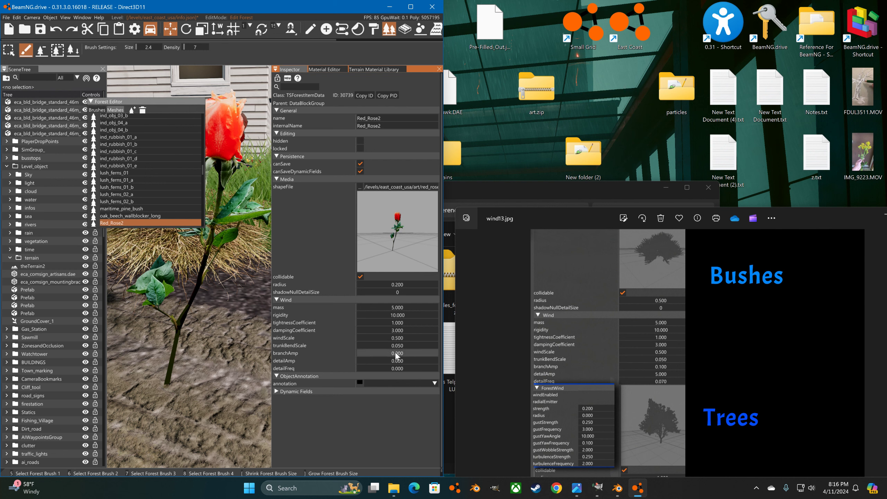
{"action": "key", "text": "Return"}
{"action": "double_click", "coordinate": [395, 360]}
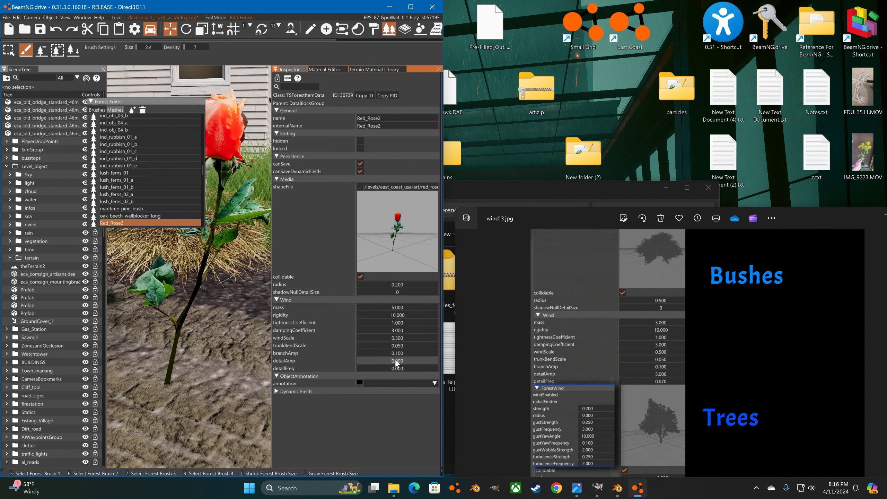
{"action": "key", "text": "Return"}
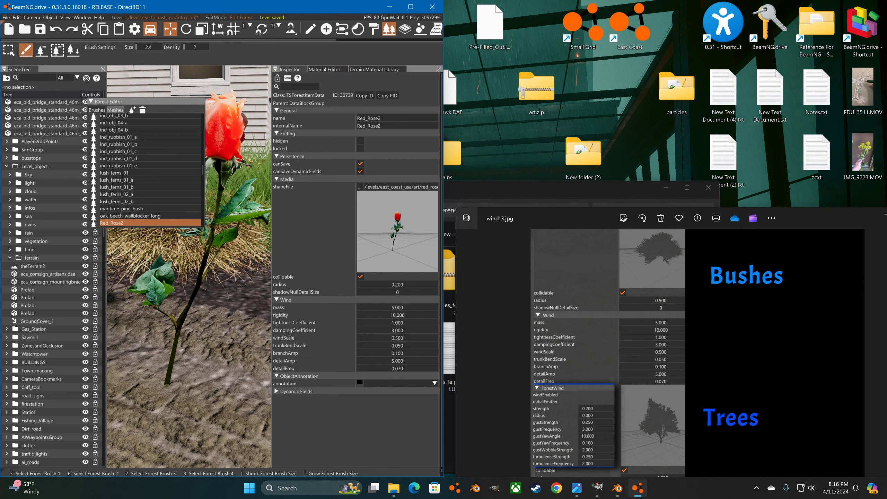
Step: Maximize the editor, raise the forest brush density to 100, and paint roses across the dirt and grass beside the house
{"action": "double_click", "coordinate": [279, 9]}
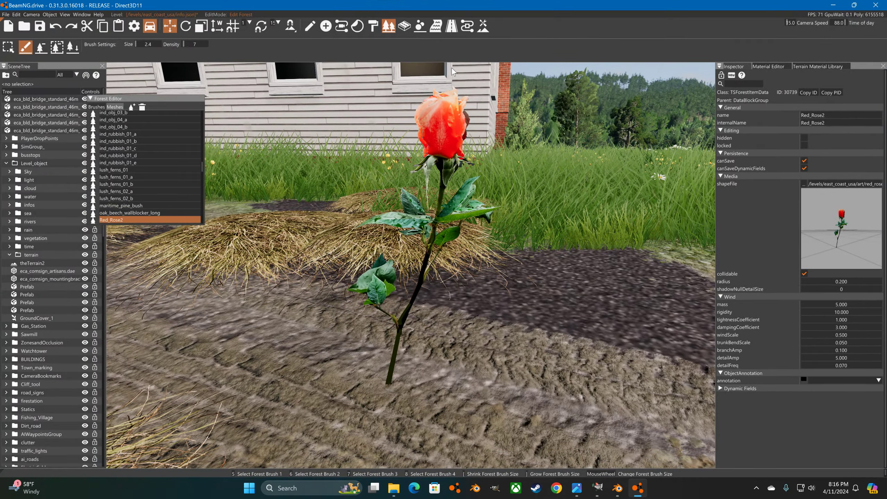
{"action": "mouse_move", "coordinate": [452, 70]}
{"action": "right_mouse_down"}
{"action": "mouse_move", "coordinate": [462, 80]}
{"action": "mouse_move", "coordinate": [433, 58]}
{"action": "right_mouse_up"}
{"action": "key", "text": "s"}
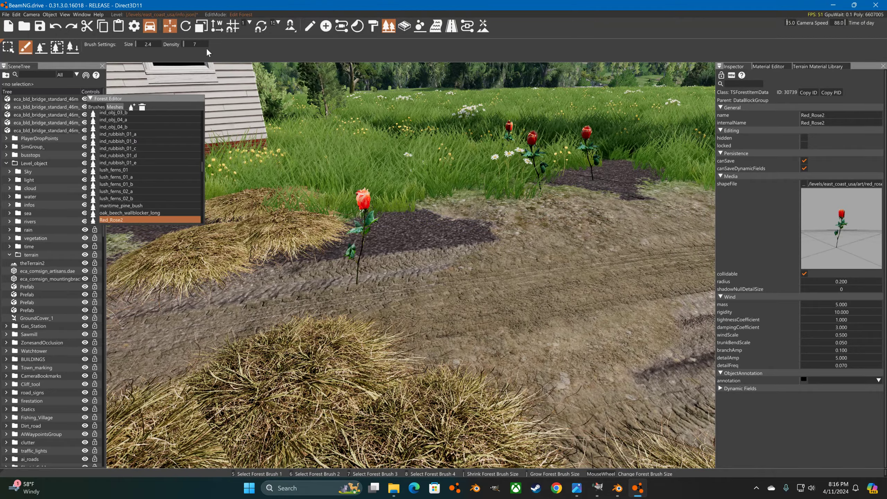
{"action": "left_click_drag", "start_coordinate": [205, 44], "coordinate": [218, 47]}
{"action": "mouse_move", "coordinate": [531, 231]}
{"action": "left_mouse_down"}
{"action": "mouse_move", "coordinate": [488, 164]}
{"action": "mouse_move", "coordinate": [429, 120]}
{"action": "mouse_move", "coordinate": [584, 123]}
{"action": "left_mouse_up"}
{"action": "key", "text": "w"}
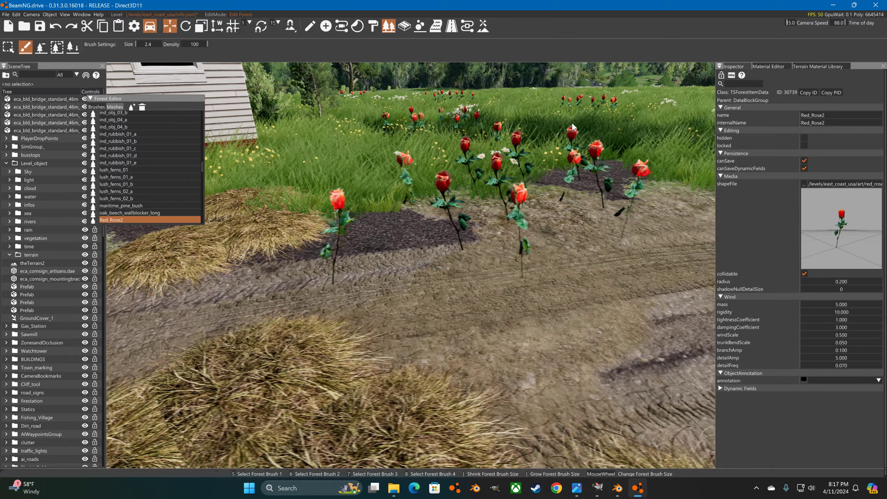
Step: Examine from several angles how the petals, leaves and stems of the painted roses move in the wind
{"action": "key", "text": "d"}
{"action": "right_click_drag", "start_coordinate": [565, 123], "coordinate": [503, 117]}
{"action": "key", "text": "w"}
{"action": "key", "text": "d"}
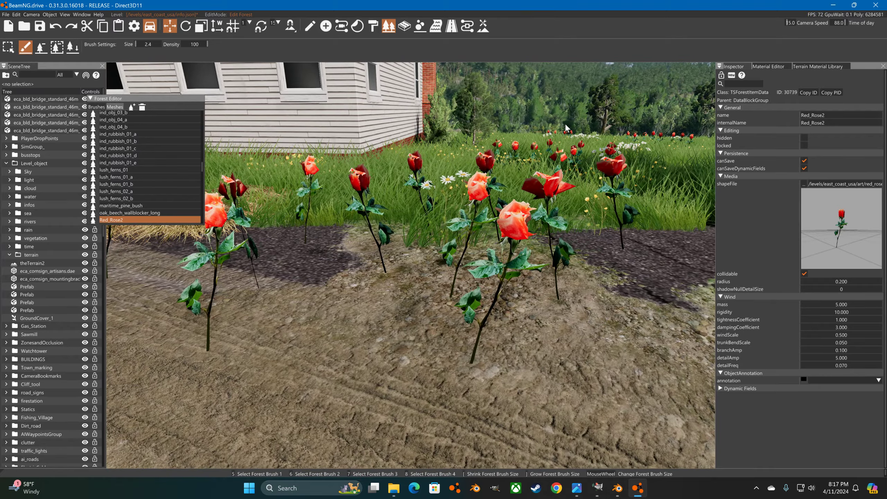
{"action": "key", "text": "d"}
{"action": "right_click_drag", "start_coordinate": [566, 123], "coordinate": [489, 122]}
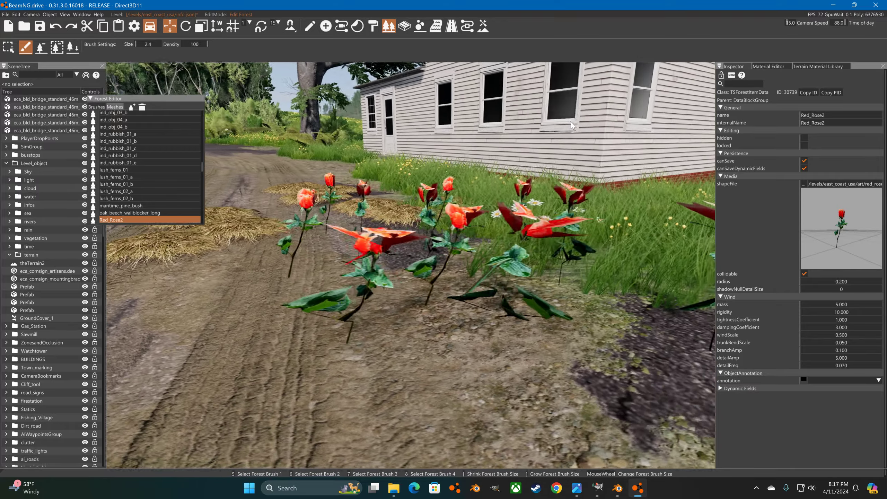
{"action": "key", "text": "a"}
{"action": "key", "text": "d"}
{"action": "key", "text": "a"}
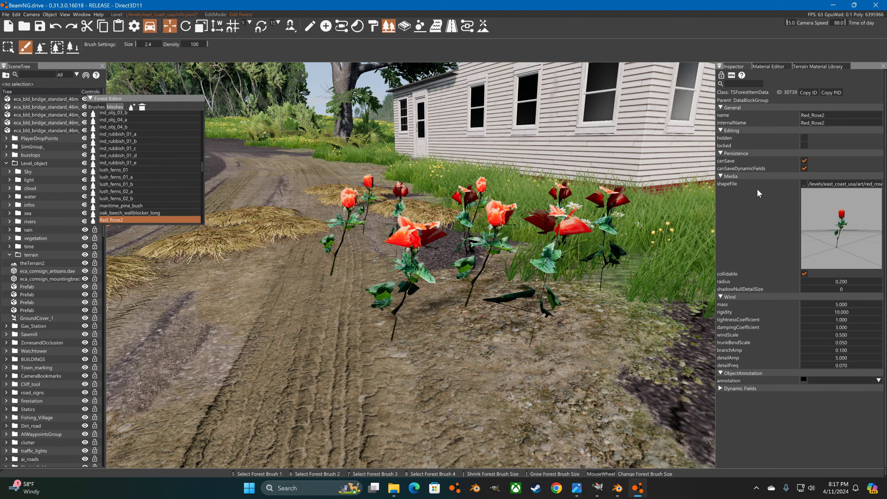
Step: Switch to Blender and put the Red_Rose object into Vertex Paint mode
{"action": "key", "text": "alt+Tab"}
{"action": "key", "text": "alt+Tab"}
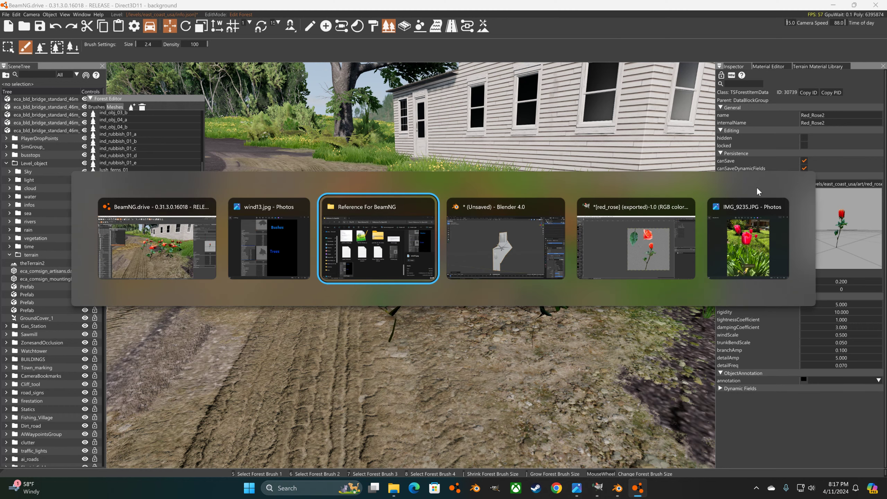
{"action": "key", "text": "alt+shift+Tab"}
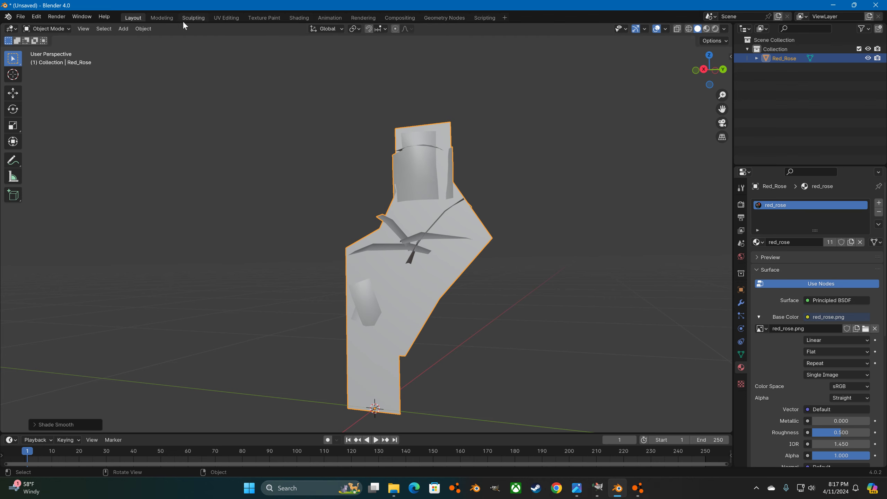
{"action": "left_click", "coordinate": [60, 29]}
{"action": "left_click", "coordinate": [54, 70]}
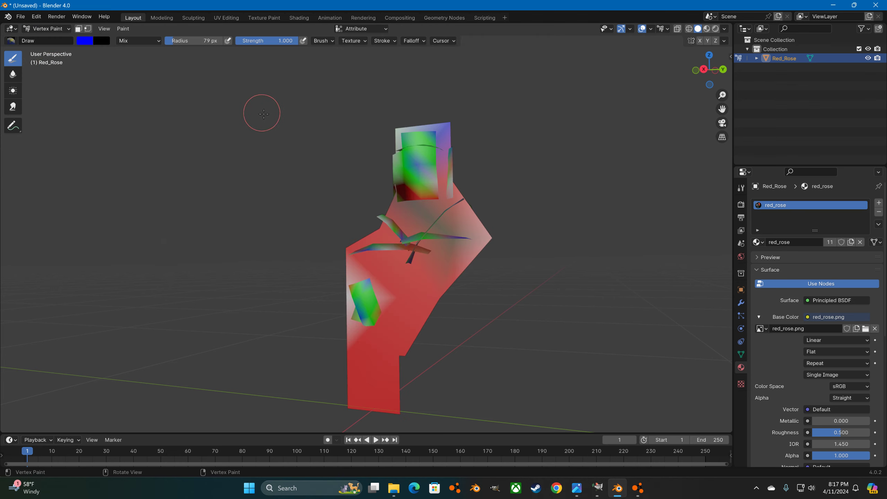
Step: Set the vertex paint color to pure red with RGB 1, 0, 0
{"action": "middle_click_drag", "start_coordinate": [264, 114], "coordinate": [291, 141]}
{"action": "left_click", "coordinate": [87, 41]}
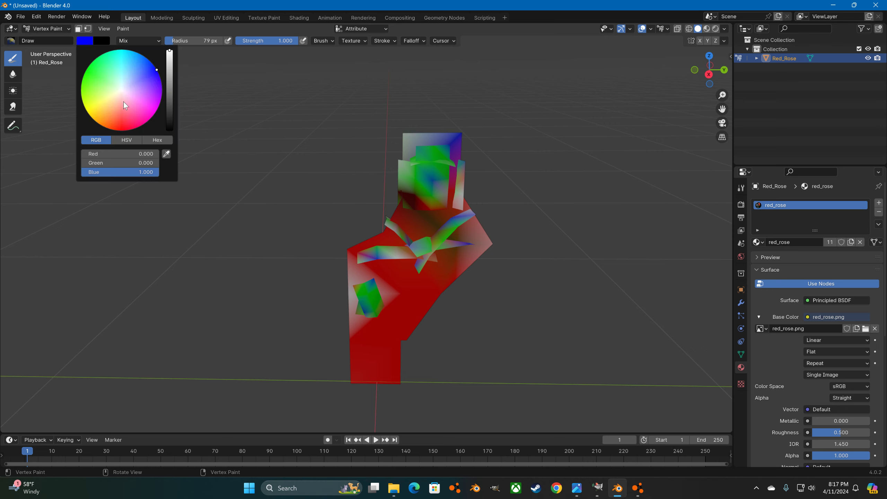
{"action": "left_click_drag", "start_coordinate": [103, 154], "coordinate": [184, 163]}
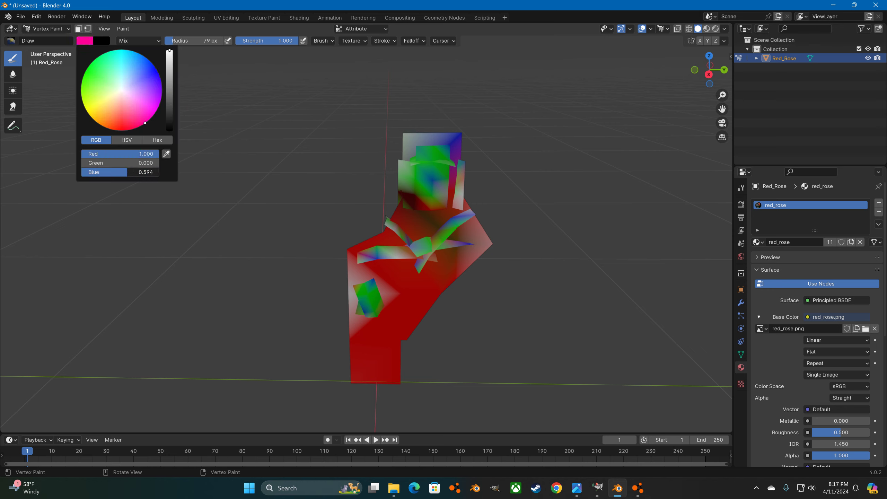
{"action": "left_click_drag", "start_coordinate": [127, 172], "coordinate": [84, 172]}
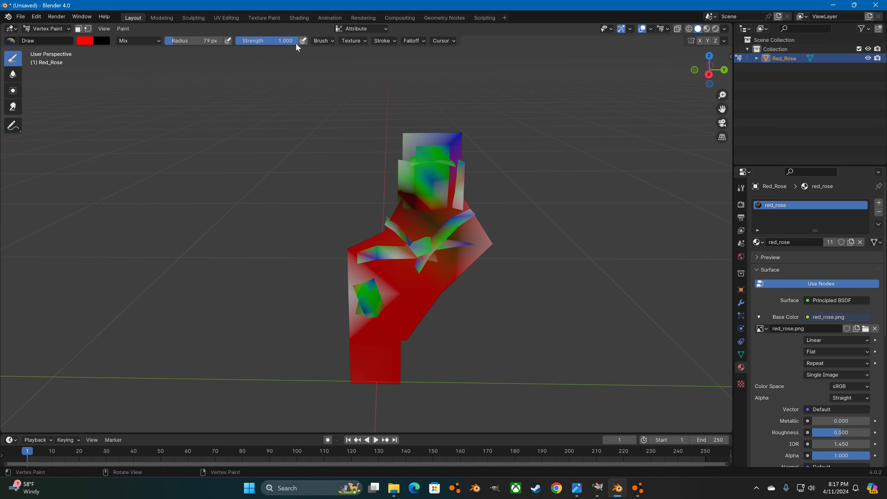
Step: Enlarge the brush radius to 276 px and paint the entire rose mesh red from all sides
{"action": "left_click_drag", "start_coordinate": [186, 41], "coordinate": [196, 41]}
{"action": "mouse_move", "coordinate": [423, 136]}
{"action": "left_mouse_down"}
{"action": "mouse_move", "coordinate": [432, 161]}
{"action": "mouse_move", "coordinate": [403, 263]}
{"action": "mouse_move", "coordinate": [393, 231]}
{"action": "mouse_move", "coordinate": [475, 267]}
{"action": "mouse_move", "coordinate": [419, 123]}
{"action": "left_mouse_up"}
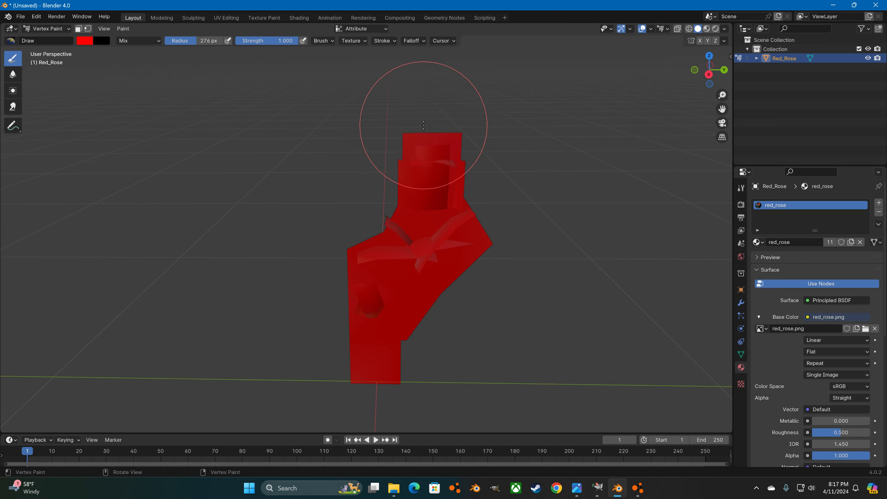
{"action": "middle_click_drag", "start_coordinate": [437, 166], "coordinate": [491, 143]}
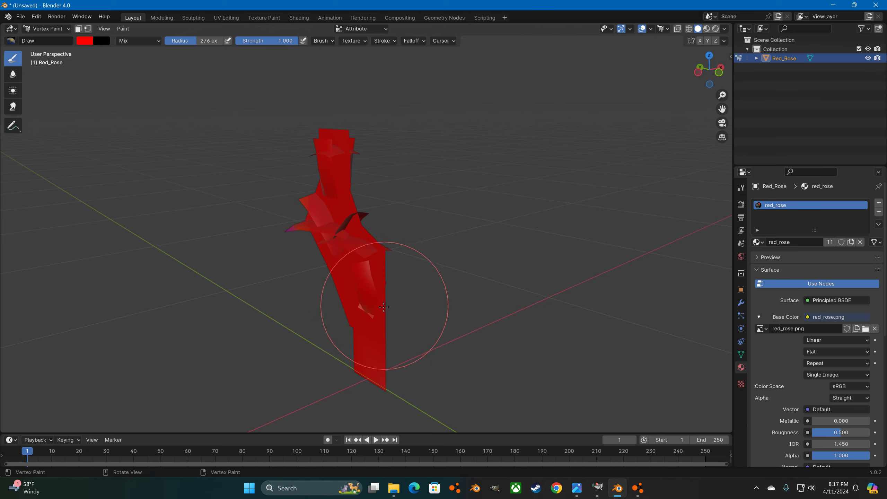
{"action": "middle_click_drag", "start_coordinate": [422, 166], "coordinate": [527, 251]}
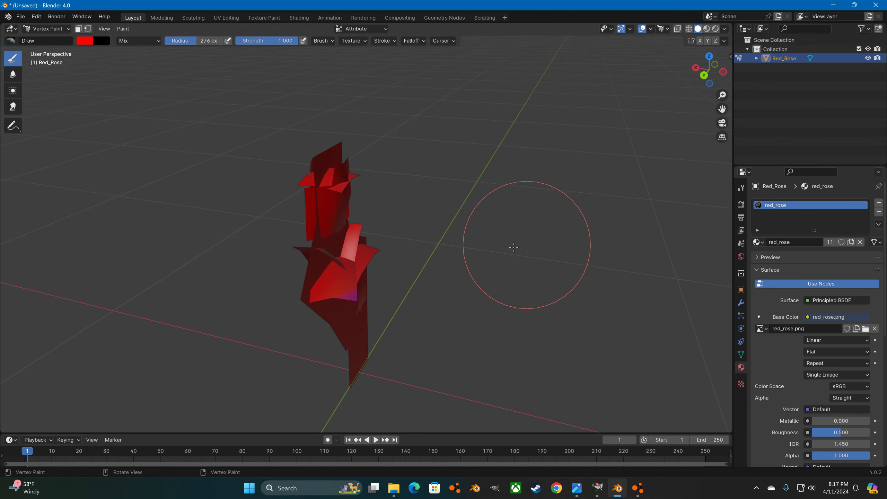
{"action": "middle_click_drag", "start_coordinate": [353, 168], "coordinate": [360, 267]}
{"action": "mouse_move", "coordinate": [367, 307]}
{"action": "middle_mouse_down"}
{"action": "mouse_move", "coordinate": [352, 214]}
{"action": "mouse_move", "coordinate": [267, 261]}
{"action": "middle_mouse_up"}
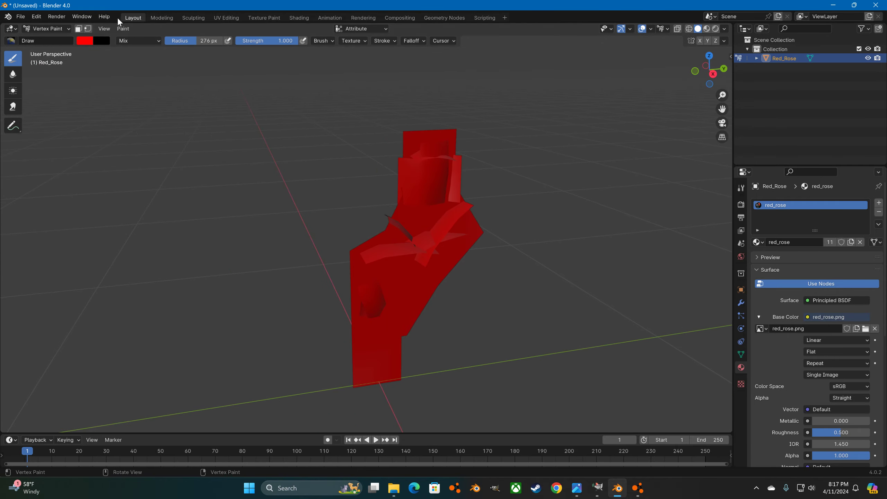
Step: Set the vertex paint color to pure green with RGB 0, 1, 0, and paint the upper part of the flower head
{"action": "left_click", "coordinate": [84, 41]}
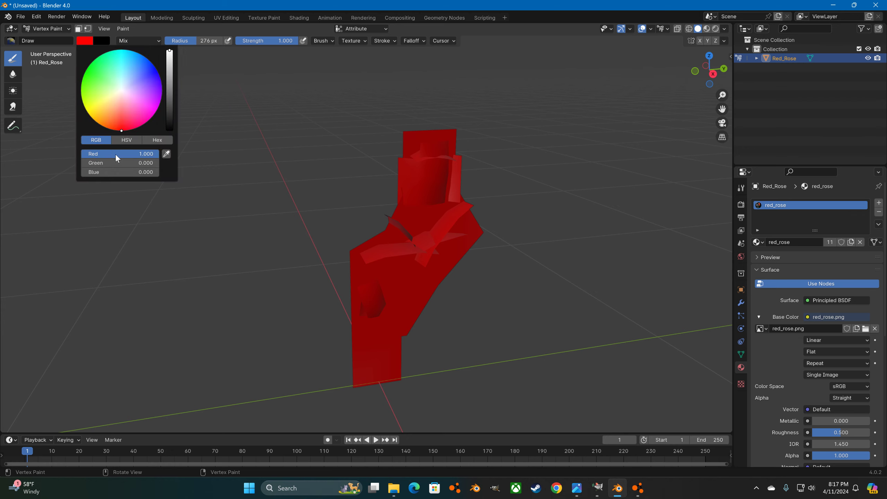
{"action": "mouse_move", "coordinate": [116, 158]}
{"action": "left_mouse_down"}
{"action": "mouse_move", "coordinate": [81, 158]}
{"action": "mouse_move", "coordinate": [159, 163]}
{"action": "left_mouse_up"}
{"action": "middle_click_drag", "start_coordinate": [267, 97], "coordinate": [418, 109]}
{"action": "mouse_move", "coordinate": [332, 133]}
{"action": "left_mouse_down"}
{"action": "mouse_move", "coordinate": [291, 143]}
{"action": "mouse_move", "coordinate": [310, 152]}
{"action": "left_mouse_up"}
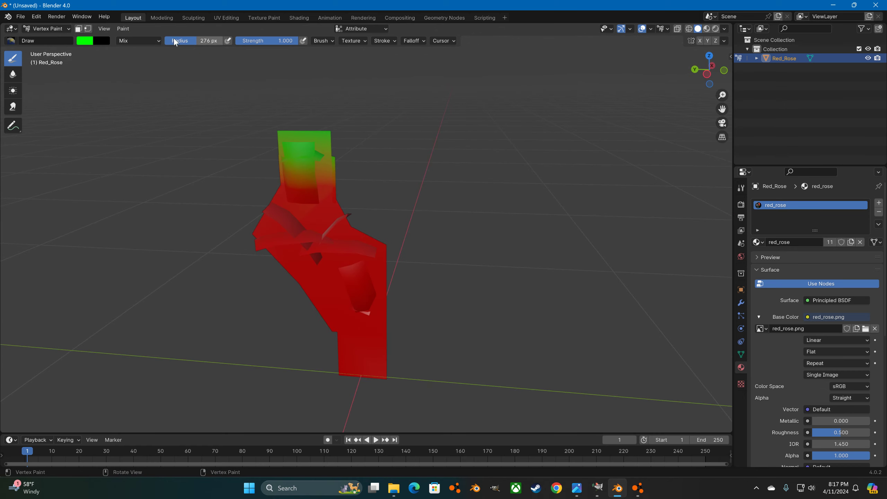
Step: Reduce the brush radius to 75 px and paint the leaves along the stem green from several sides
{"action": "middle_click_drag", "start_coordinate": [226, 109], "coordinate": [292, 141]}
{"action": "left_click_drag", "start_coordinate": [336, 261], "coordinate": [330, 253]}
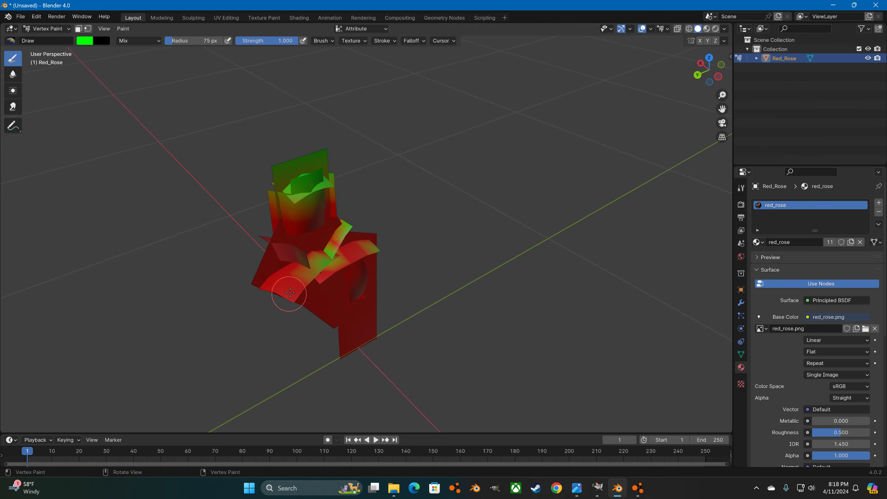
{"action": "middle_click_drag", "start_coordinate": [282, 280], "coordinate": [396, 263]}
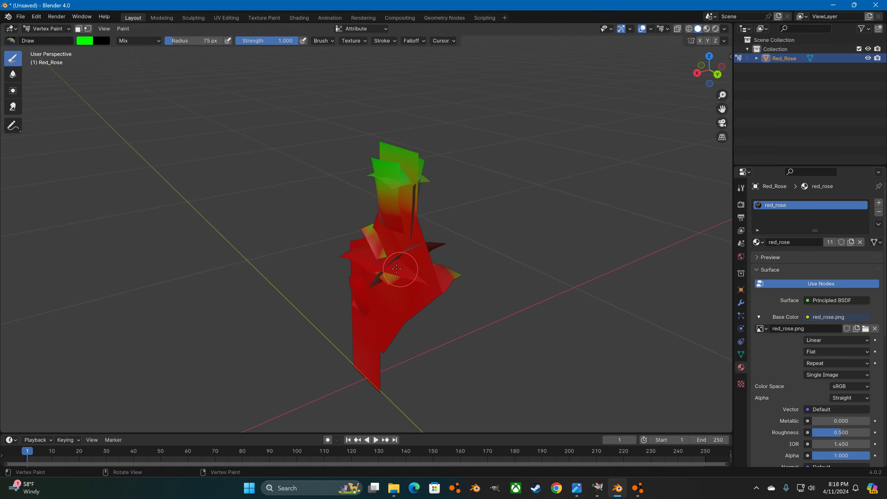
{"action": "mouse_move", "coordinate": [396, 264]}
{"action": "left_mouse_down"}
{"action": "mouse_move", "coordinate": [369, 269]}
{"action": "mouse_move", "coordinate": [384, 275]}
{"action": "left_mouse_up"}
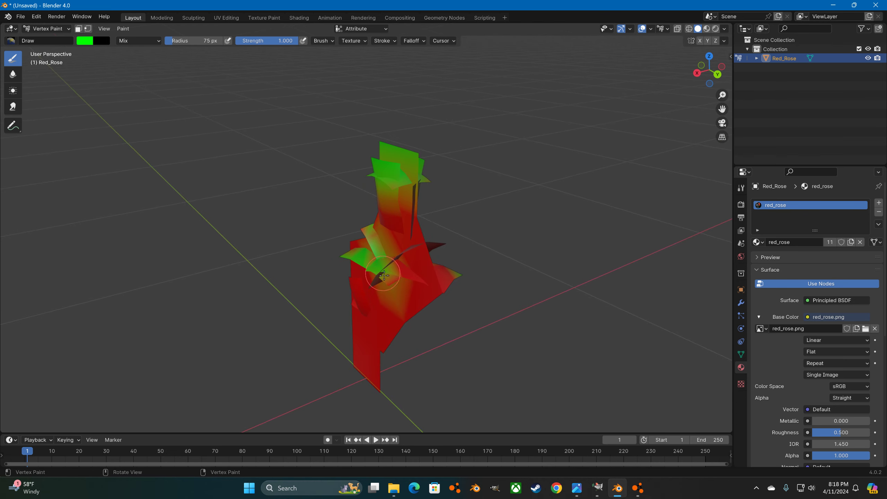
{"action": "middle_click_drag", "start_coordinate": [412, 229], "coordinate": [369, 241]}
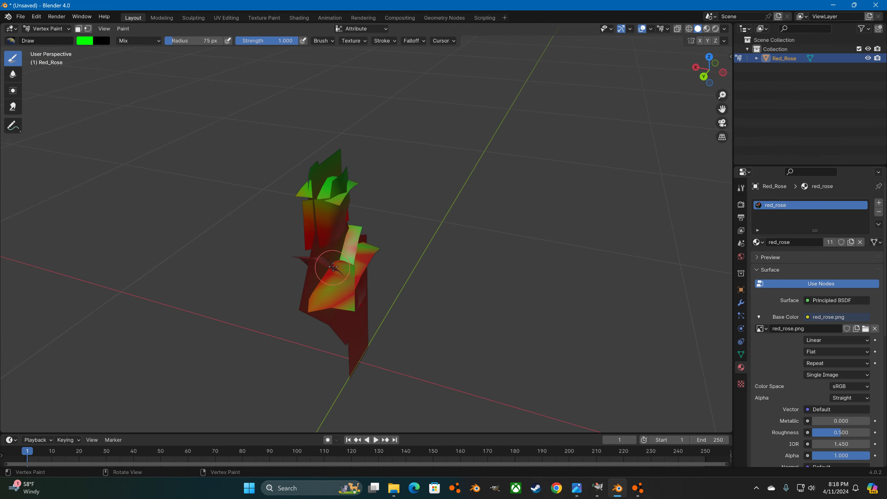
{"action": "middle_click_drag", "start_coordinate": [326, 263], "coordinate": [327, 253]}
{"action": "left_click_drag", "start_coordinate": [344, 267], "coordinate": [359, 287]}
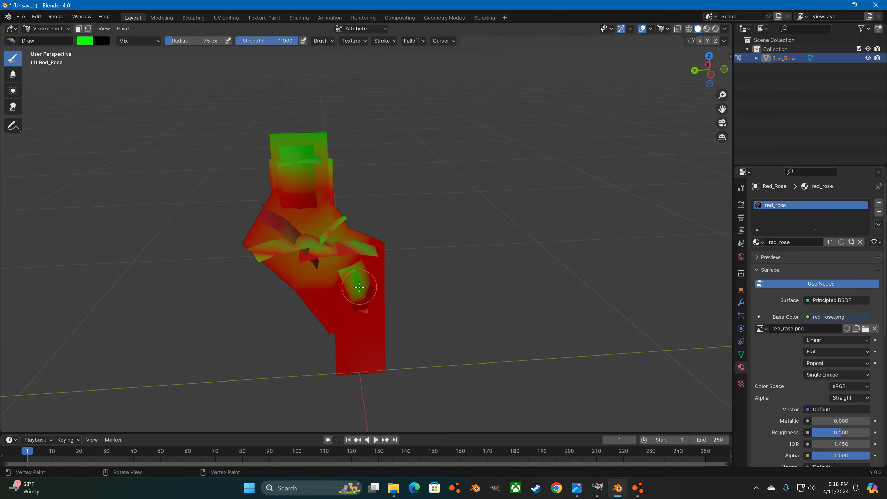
{"action": "middle_click_drag", "start_coordinate": [365, 284], "coordinate": [158, 255]}
{"action": "left_click_drag", "start_coordinate": [365, 277], "coordinate": [375, 303]}
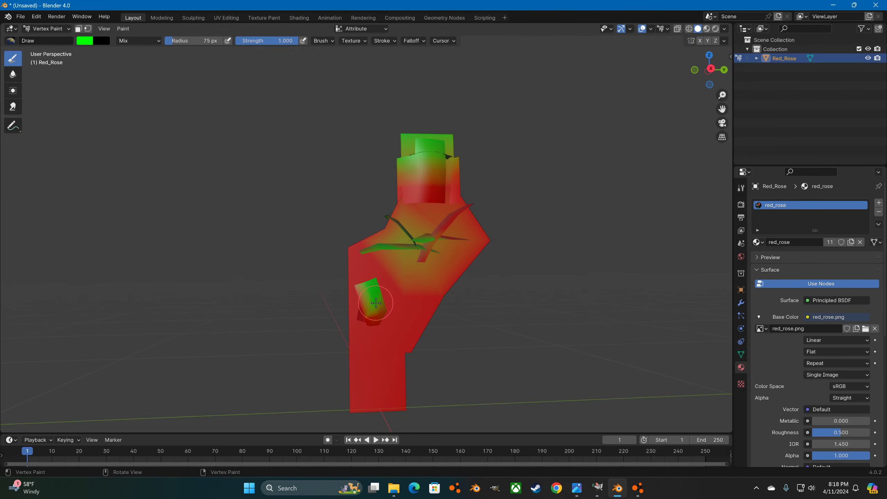
Step: Export the red and green painted rose as Collada, overwriting Red_Rose.dae in the red_rose folder
{"action": "left_click", "coordinate": [15, 17]}
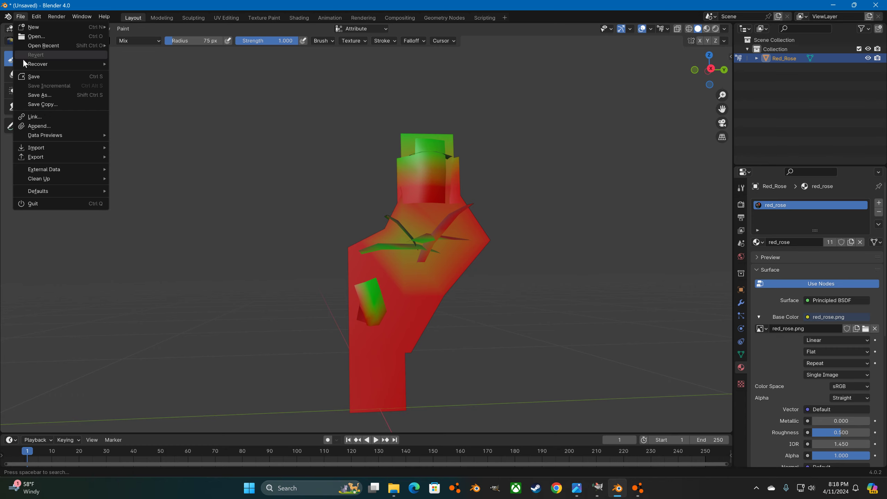
{"action": "mouse_move", "coordinate": [53, 161]}
{"action": "left_click", "coordinate": [139, 157]}
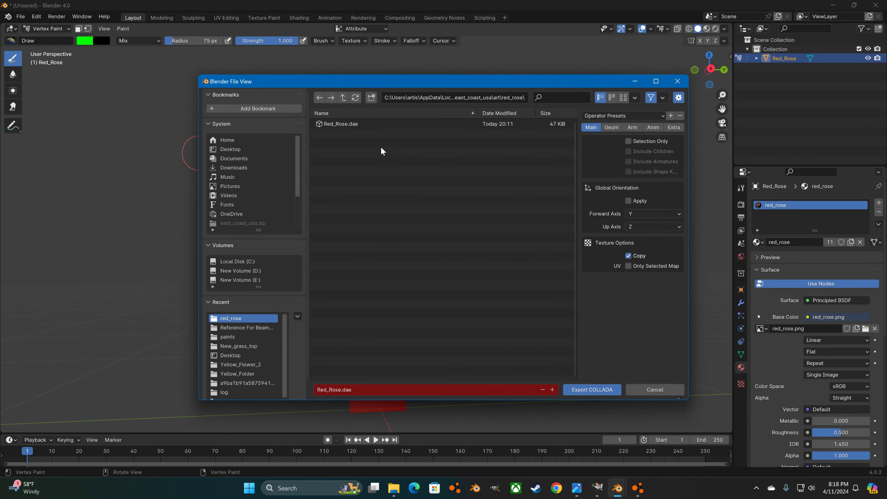
{"action": "left_click", "coordinate": [345, 125]}
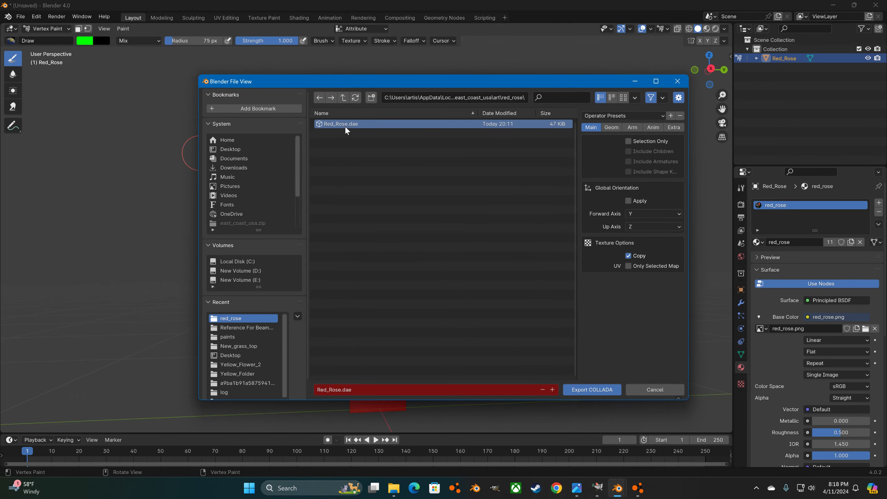
{"action": "left_click", "coordinate": [590, 388]}
Step: Switch to BeamNG.drive and examine the wind motion of the planted roses from around the flower patch
{"action": "key", "text": "alt+Tab"}
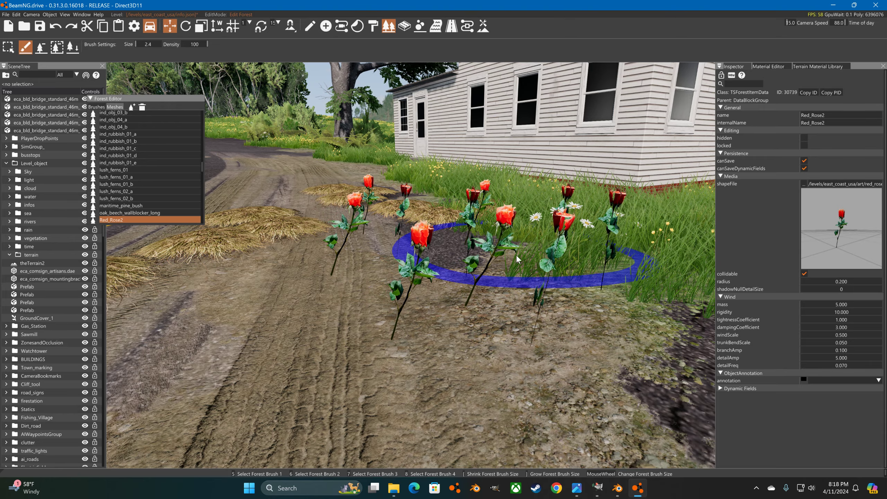
{"action": "scroll", "coordinate": [517, 258], "scroll_direction": "down", "scroll_amount": 3}
{"action": "right_click_drag", "start_coordinate": [440, 235], "coordinate": [556, 214]}
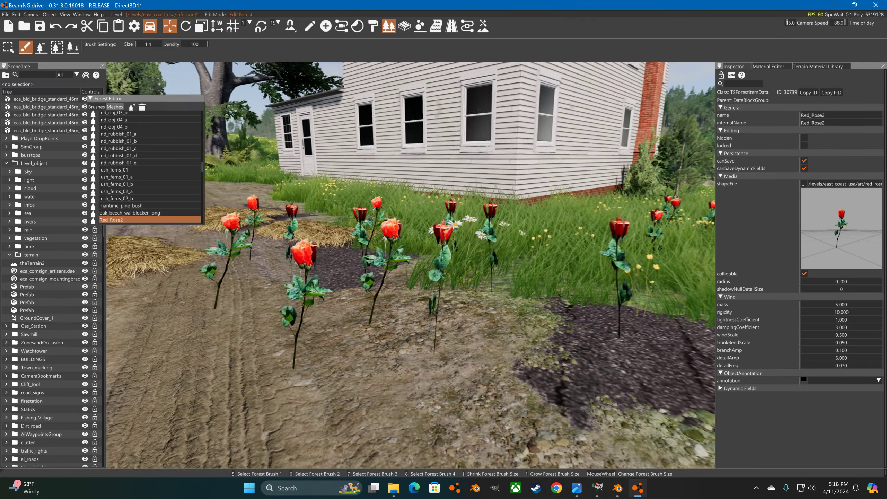
{"action": "key", "text": "a"}
{"action": "right_click_drag", "start_coordinate": [485, 217], "coordinate": [532, 199]}
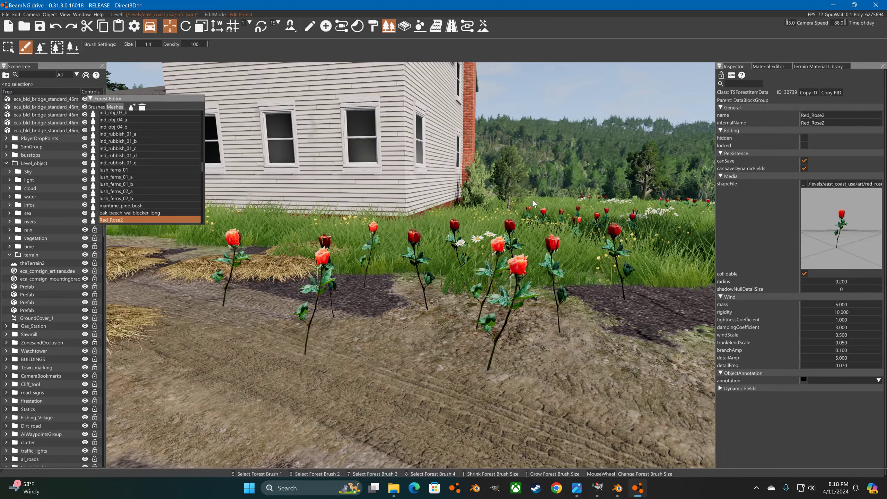
Step: Switch back to Blender and set the vertex paint color to pure blue
{"action": "key", "text": "alt+Tab"}
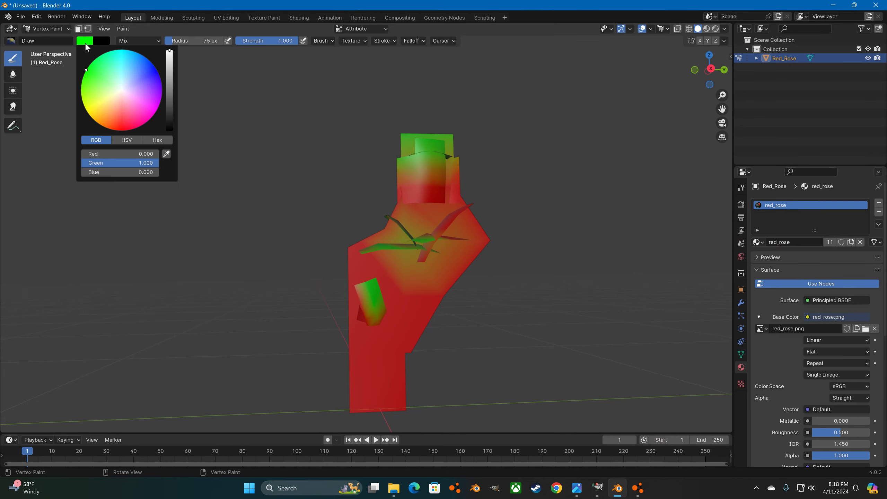
{"action": "left_click", "coordinate": [85, 43]}
{"action": "mouse_move", "coordinate": [105, 163]}
{"action": "left_mouse_down"}
{"action": "mouse_move", "coordinate": [81, 166]}
{"action": "mouse_move", "coordinate": [251, 163]}
{"action": "left_mouse_up"}
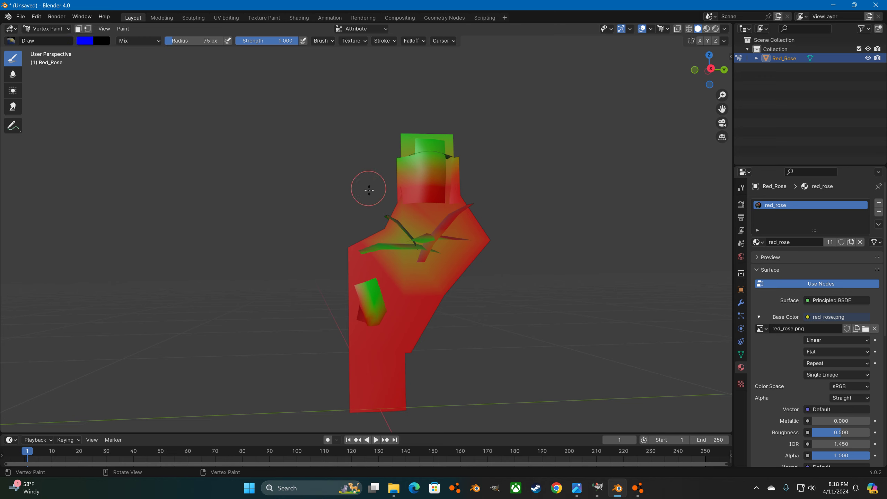
Step: Paint the outer edges and tips of the rose leaves blue from several sides with the 75 px brush
{"action": "scroll", "coordinate": [309, 214], "scroll_direction": "up", "scroll_amount": 4}
{"action": "middle_click_drag", "start_coordinate": [376, 260], "coordinate": [413, 292]}
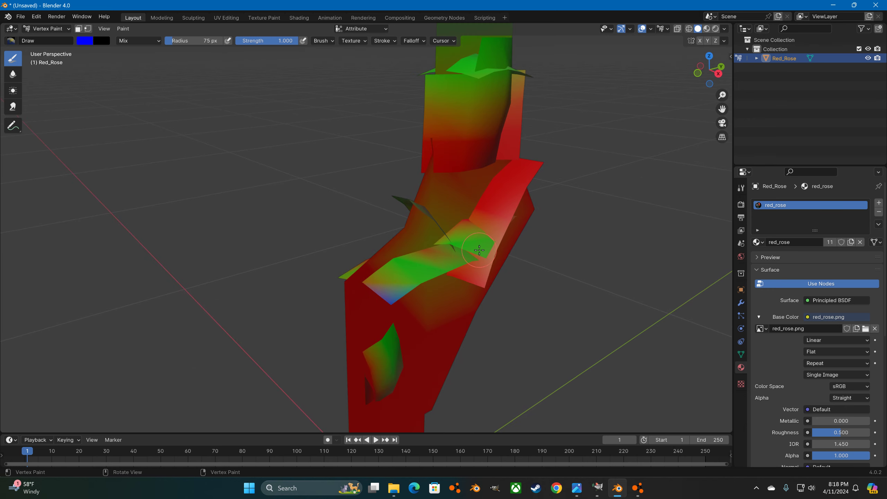
{"action": "left_click_drag", "start_coordinate": [478, 256], "coordinate": [418, 288]}
{"action": "middle_click_drag", "start_coordinate": [417, 288], "coordinate": [379, 298]}
{"action": "mouse_move", "coordinate": [367, 293]}
{"action": "left_mouse_down"}
{"action": "mouse_move", "coordinate": [372, 341]}
{"action": "mouse_move", "coordinate": [369, 308]}
{"action": "left_mouse_up"}
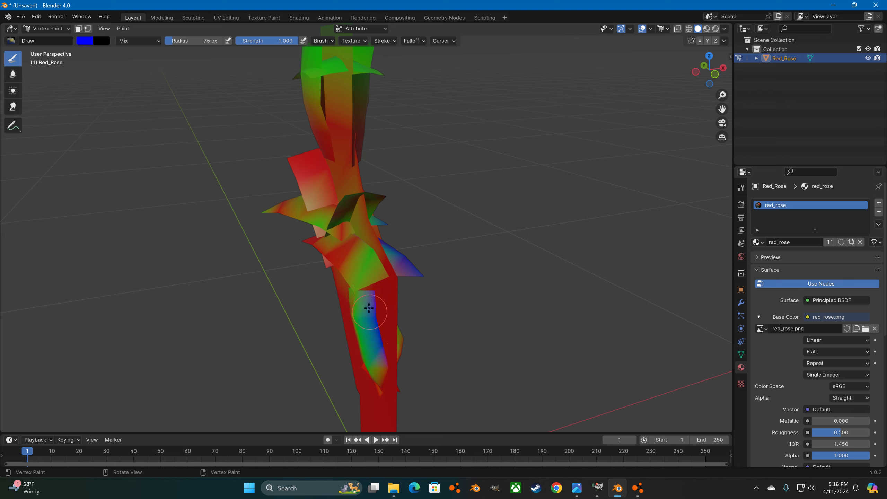
{"action": "left_click_drag", "start_coordinate": [300, 214], "coordinate": [287, 147]}
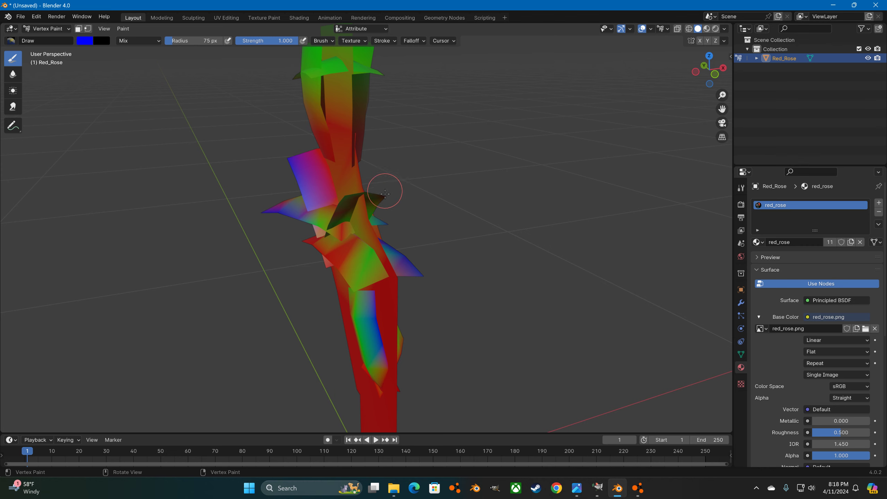
{"action": "mouse_move", "coordinate": [387, 180]}
{"action": "middle_mouse_down"}
{"action": "mouse_move", "coordinate": [422, 158]}
{"action": "mouse_move", "coordinate": [404, 138]}
{"action": "middle_mouse_up"}
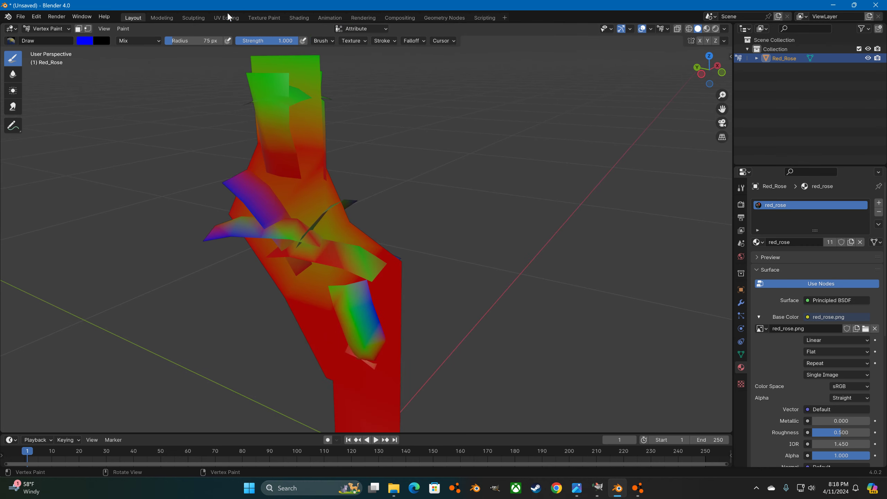
Step: Export the rose with its blue-painted leaves as Collada, replacing the existing Red_Rose.dae
{"action": "left_click", "coordinate": [16, 19]}
{"action": "mouse_move", "coordinate": [38, 158]}
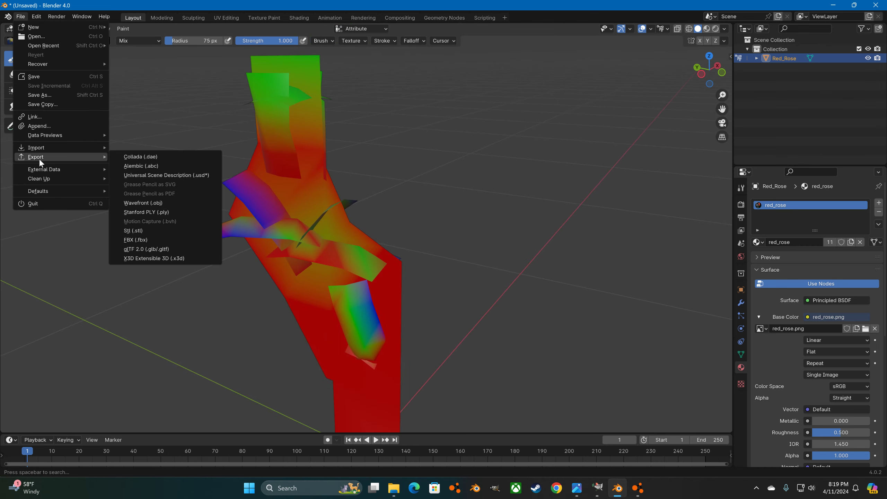
{"action": "left_click", "coordinate": [153, 158]}
{"action": "left_click", "coordinate": [334, 125]}
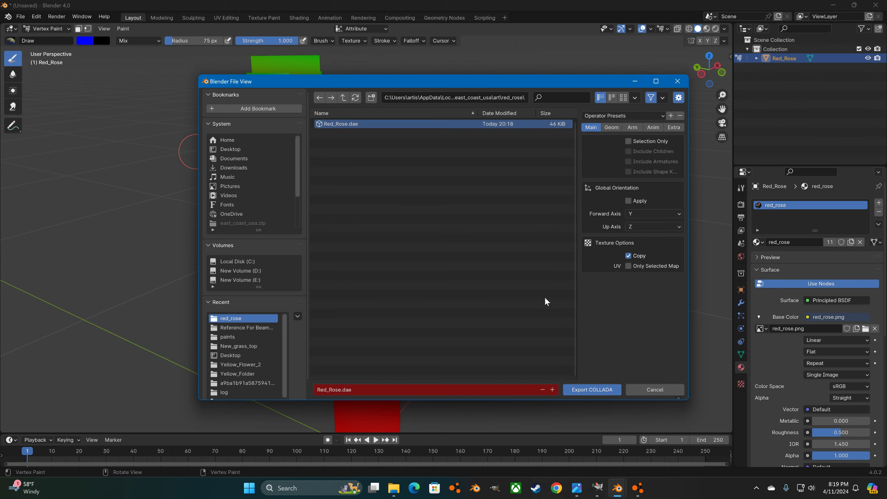
{"action": "left_click", "coordinate": [598, 385]}
Step: Switch to BeamNG.drive and set scaleMax to 2 for Element0 of the Red_Rose forest brush
{"action": "key", "text": "alt+Tab"}
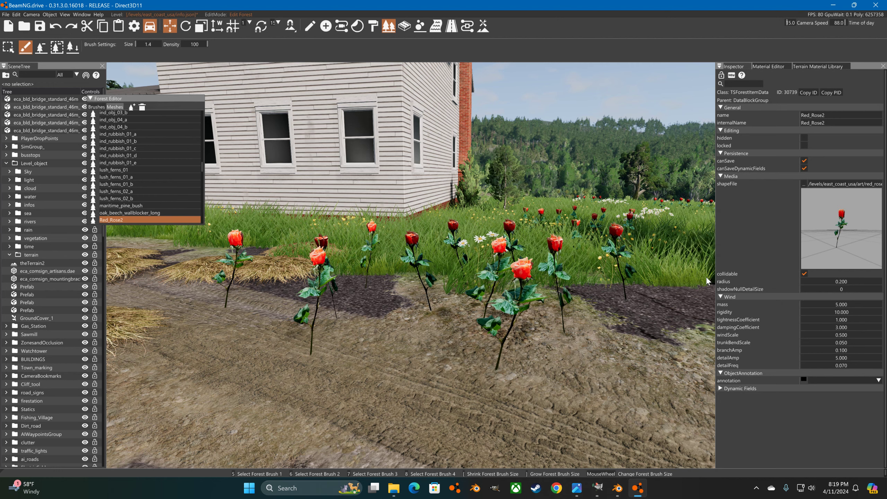
{"action": "left_click", "coordinate": [97, 107]}
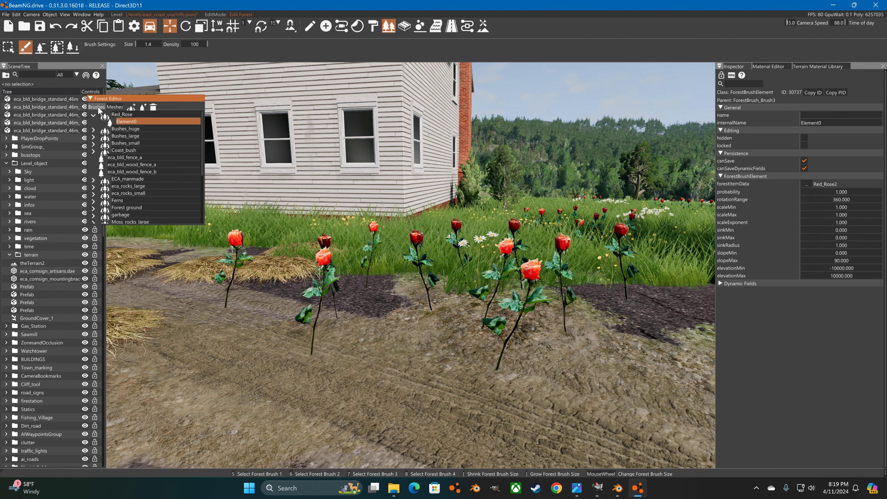
{"action": "left_click", "coordinate": [120, 114]}
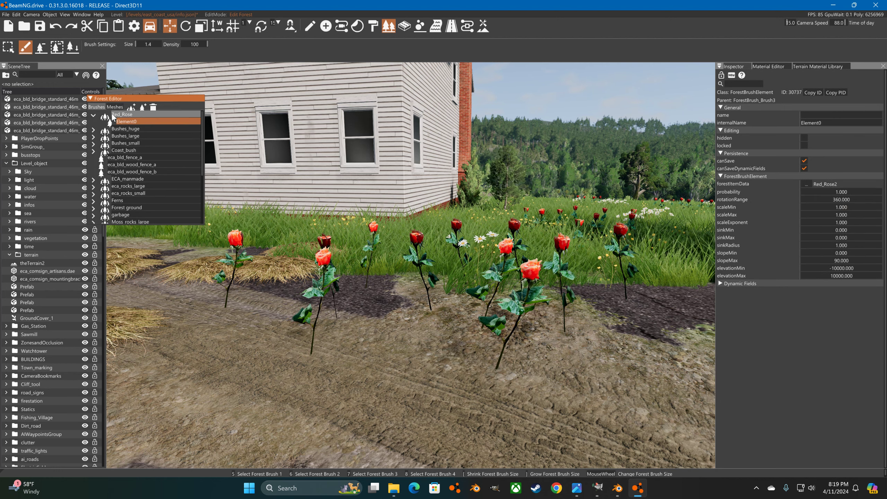
{"action": "left_click", "coordinate": [128, 120]}
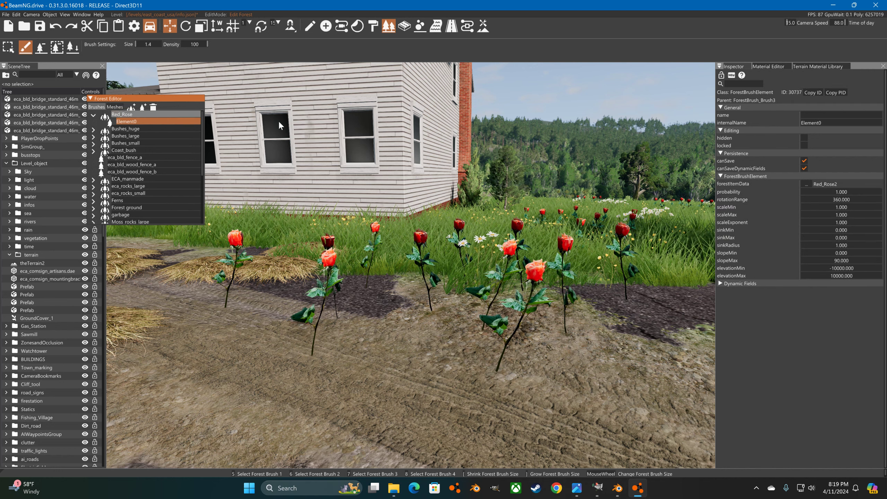
{"action": "double_click", "coordinate": [832, 216]}
{"action": "type", "text": "2"}
{"action": "key", "text": "Return"}
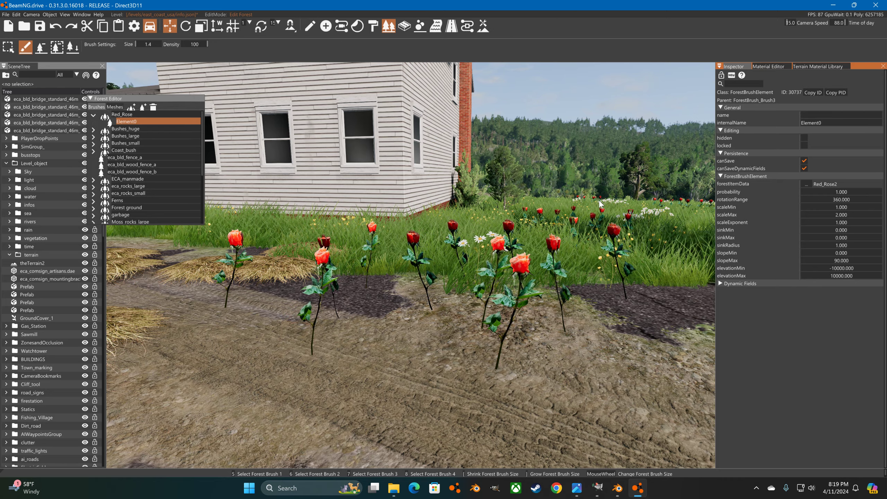
Step: Paint several roses of varied size in the grass beside the existing patch along the dirt road
{"action": "left_click", "coordinate": [596, 284]}
{"action": "right_click_drag", "start_coordinate": [597, 285], "coordinate": [565, 267]}
{"action": "key", "text": "s"}
{"action": "left_click", "coordinate": [555, 247]}
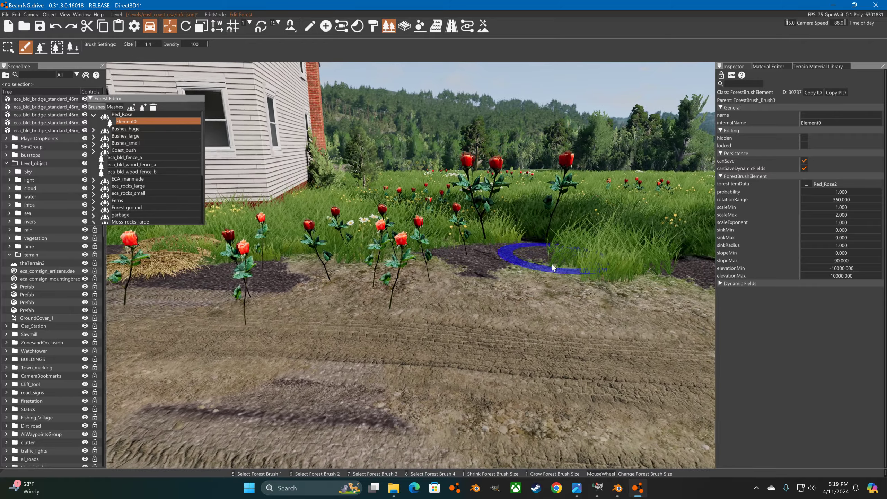
{"action": "left_click", "coordinate": [551, 264]}
{"action": "left_click", "coordinate": [569, 262]}
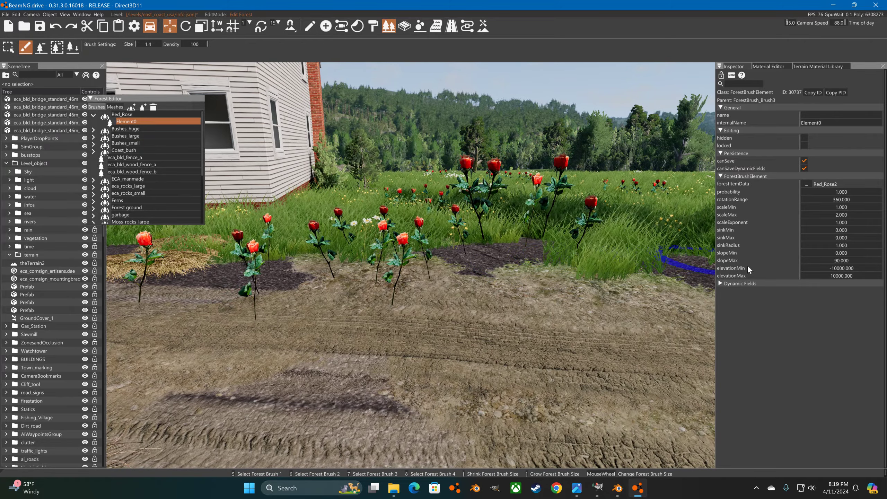
Step: Set Element0's scaleMax to 1.2 and paint more roses in front of the large ones
{"action": "left_click", "coordinate": [828, 215]}
{"action": "type", "text": "1"}
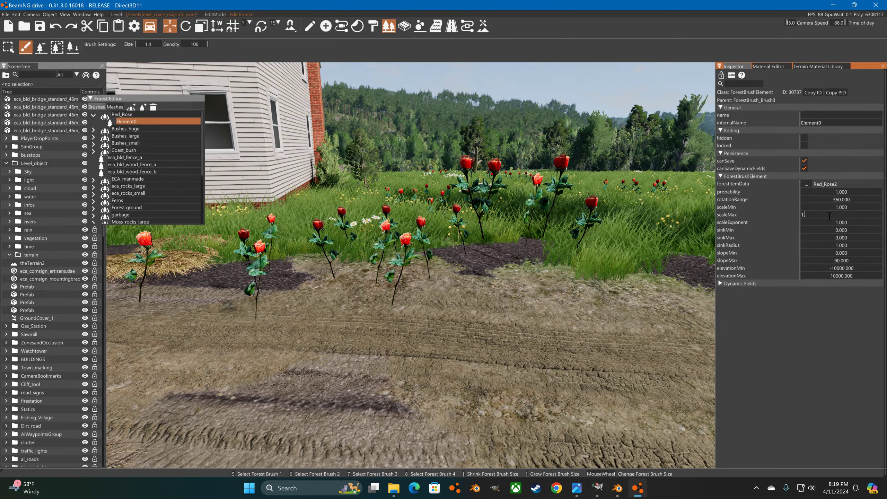
{"action": "type", "text": ".2"}
{"action": "key", "text": "Return"}
{"action": "left_click", "coordinate": [550, 287]}
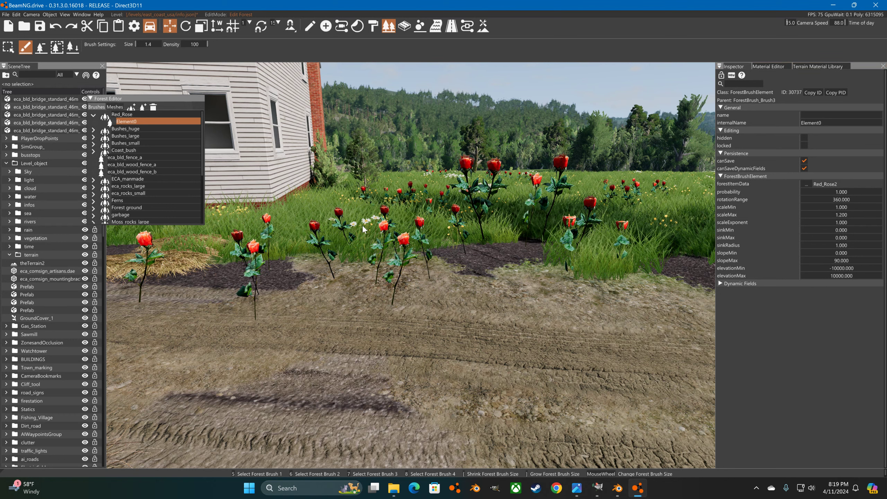
Step: Examine the roses' wind motion from the other side of the patch and review the Red_Rose2 mesh and Element0 brush settings
{"action": "key", "text": "s"}
{"action": "key", "text": "a"}
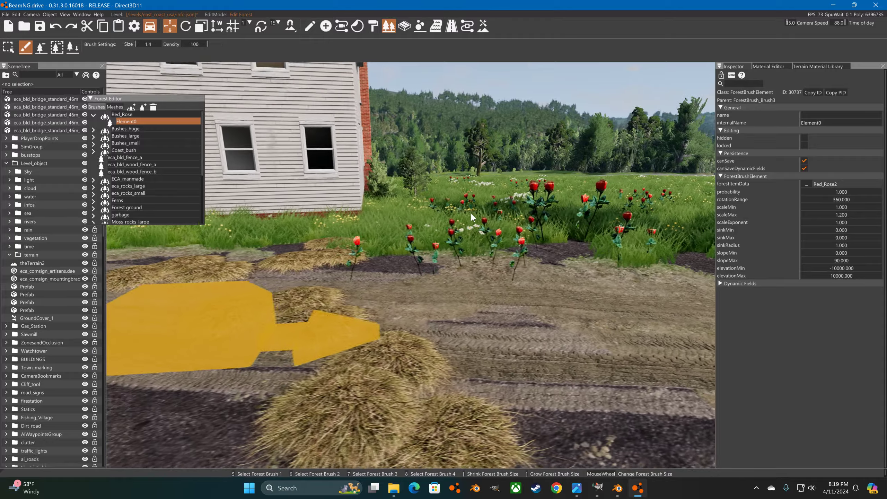
{"action": "key", "text": "a"}
{"action": "right_click_drag", "start_coordinate": [470, 217], "coordinate": [537, 217]}
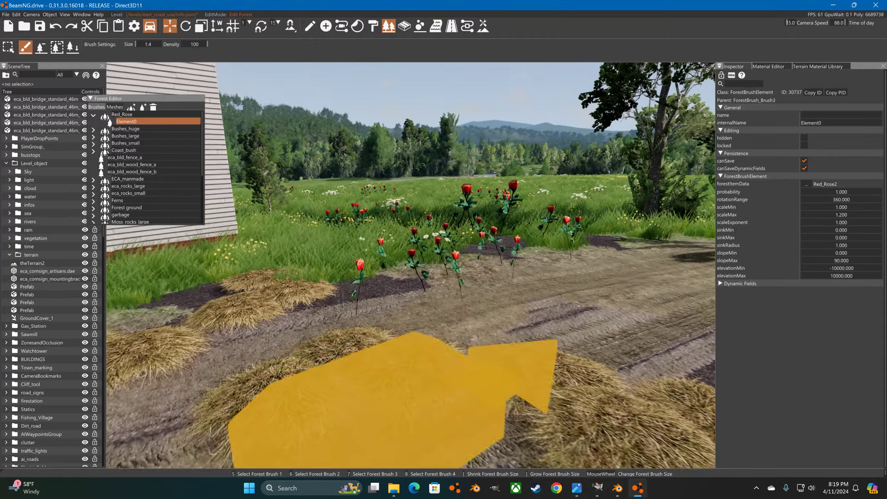
{"action": "key", "text": "w"}
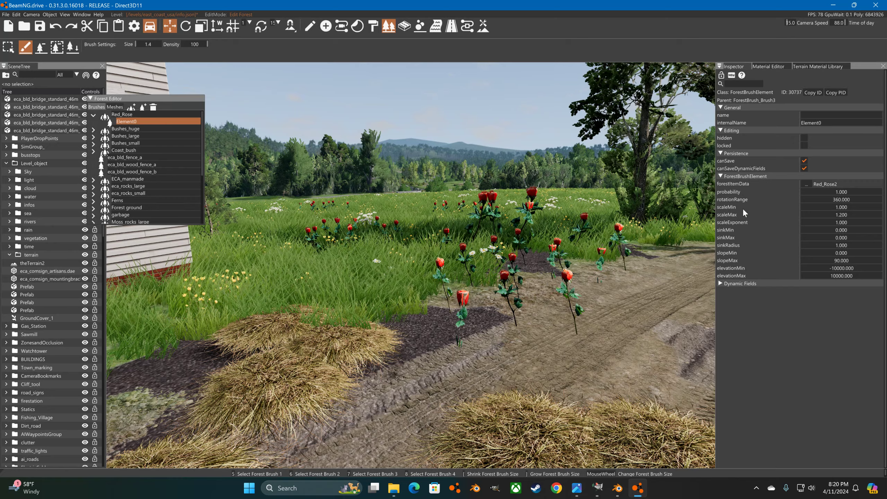
{"action": "left_click", "coordinate": [110, 107]}
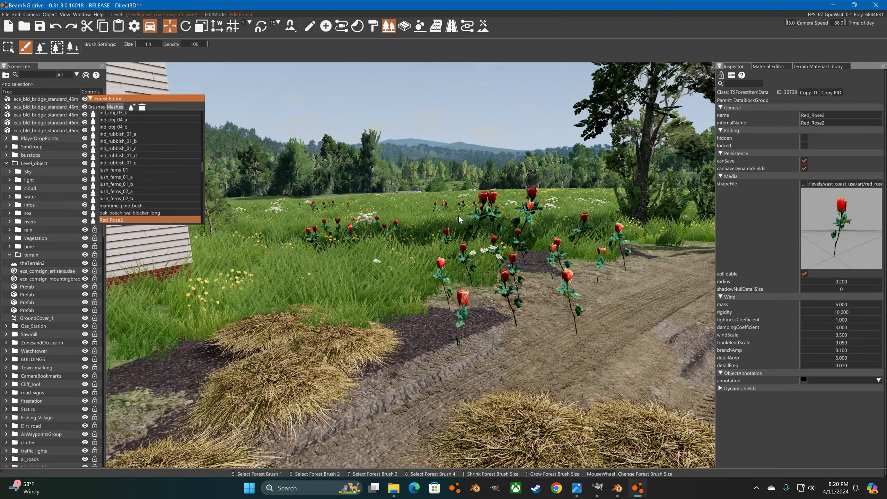
{"action": "left_click", "coordinate": [95, 108]}
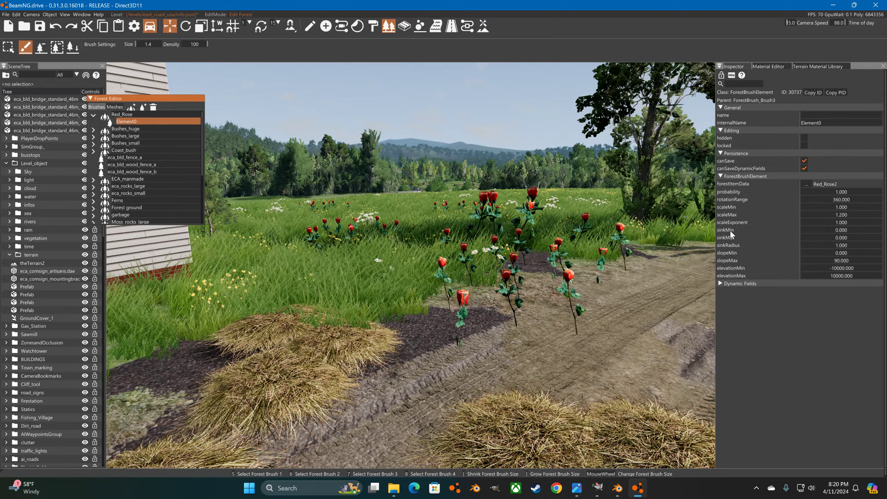
{"action": "left_click", "coordinate": [743, 203]}
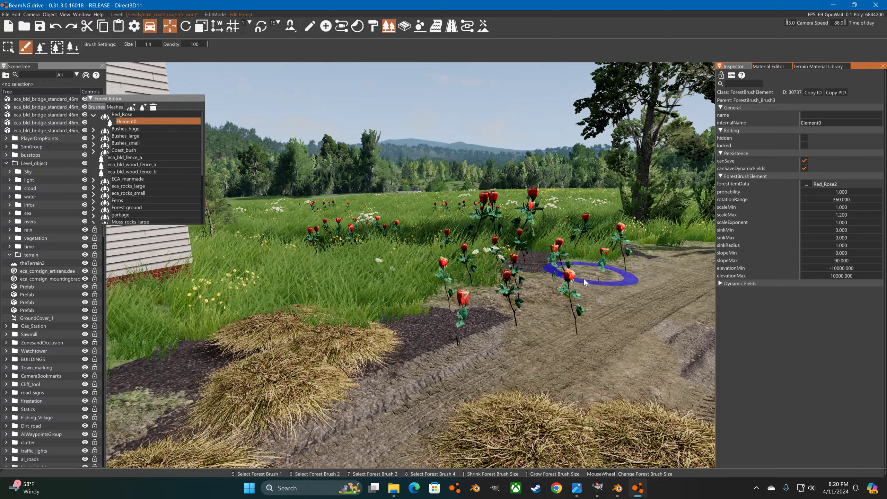
Step: Leave forest painting for object manipulation, find the Red_Rose material in the Material Editor by searching "red", and save it
{"action": "right_click_drag", "start_coordinate": [500, 256], "coordinate": [517, 215]}
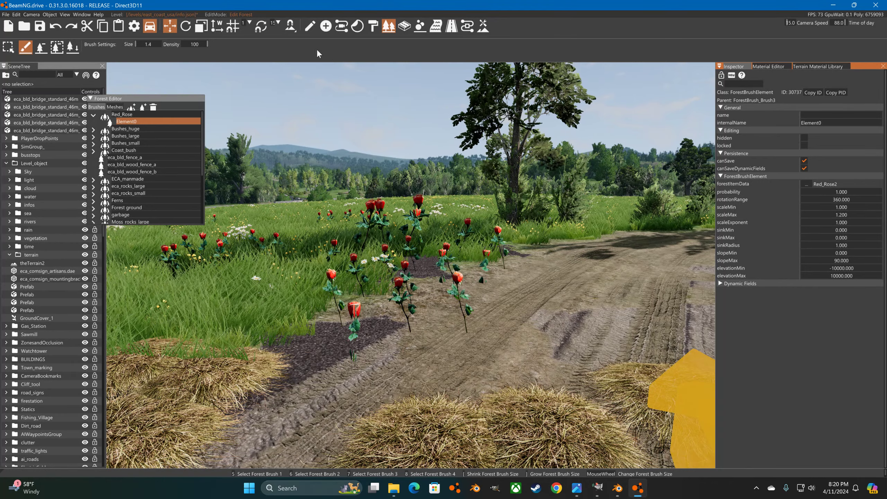
{"action": "left_click", "coordinate": [310, 26]}
{"action": "left_click", "coordinate": [399, 284]}
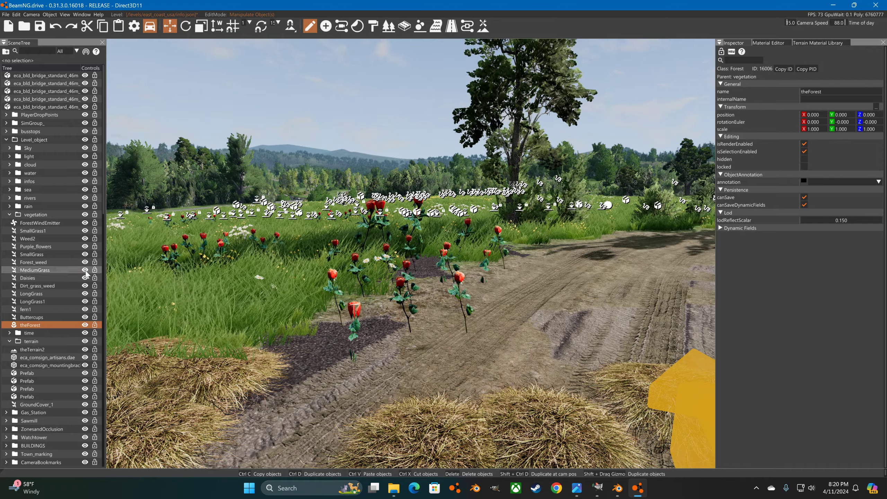
{"action": "left_click", "coordinate": [425, 86]}
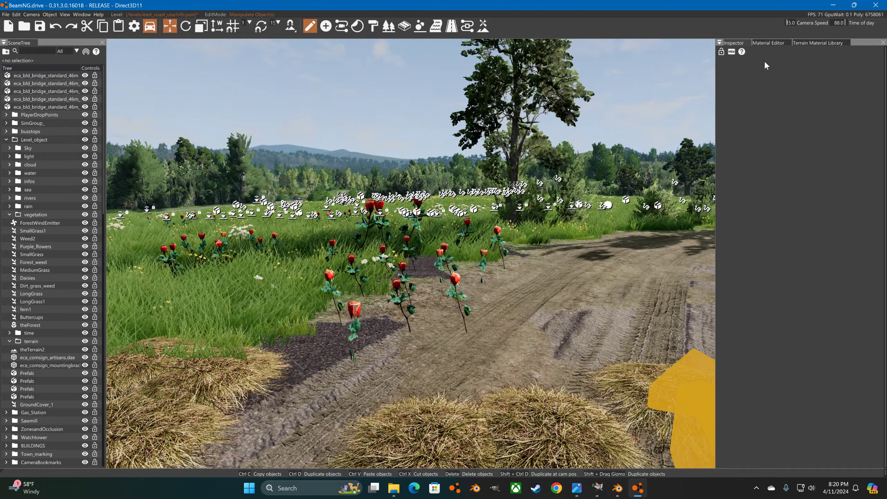
{"action": "left_click", "coordinate": [772, 43]}
{"action": "type", "text": "red"}
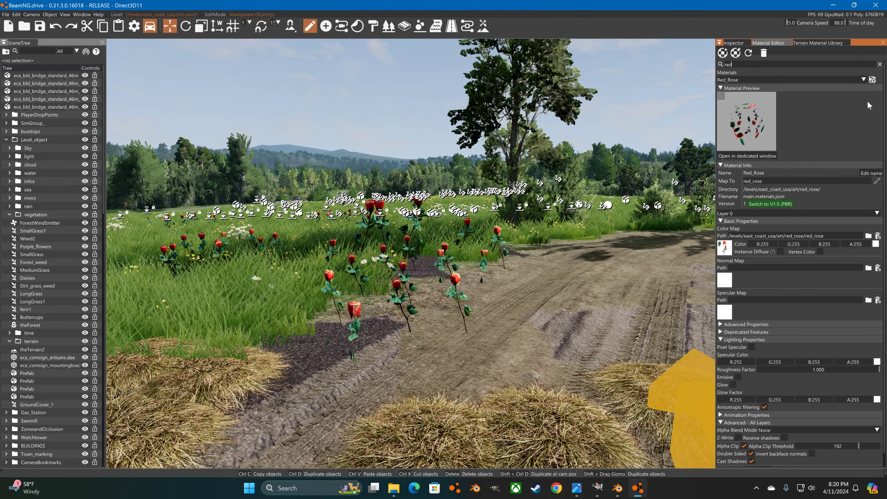
{"action": "left_click", "coordinate": [872, 80]}
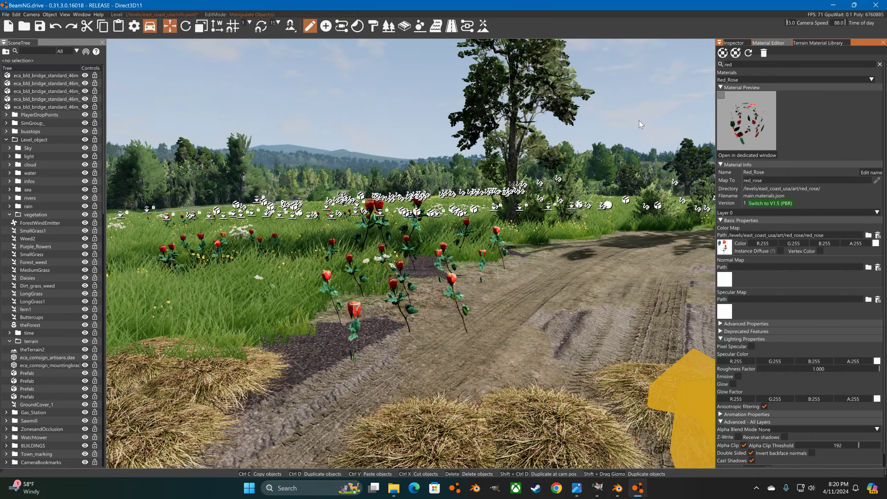
Step: Switch to Blender, show the Red_Rose model with Material Preview shading, and return it from Vertex Paint to Object Mode
{"action": "key", "text": "alt+Tab"}
{"action": "key", "text": "alt+Tab"}
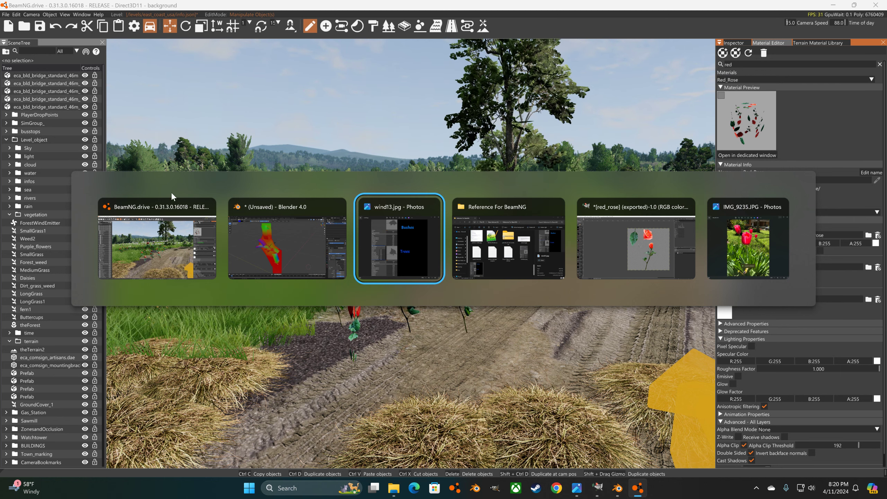
{"action": "left_click", "coordinate": [343, 201]}
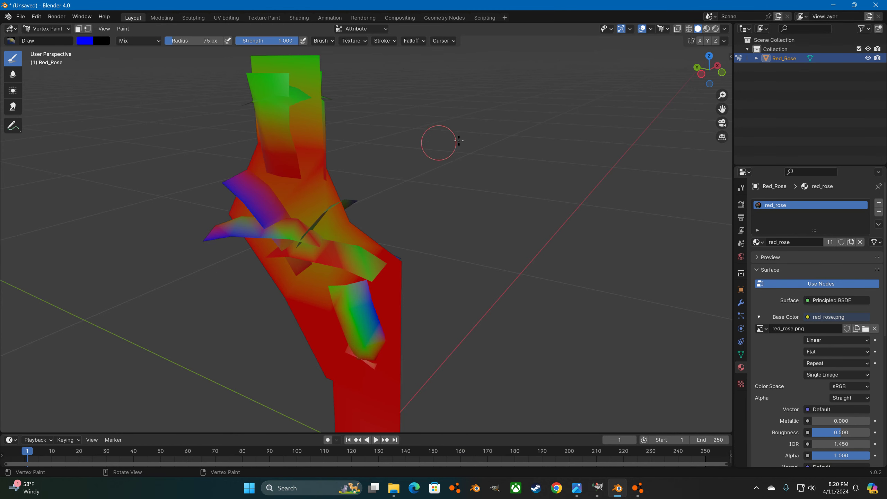
{"action": "left_click", "coordinate": [706, 29]}
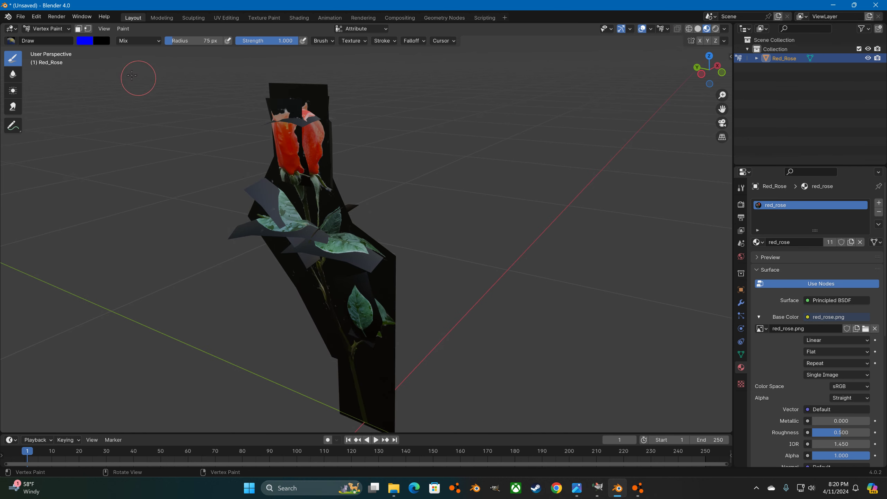
{"action": "left_click", "coordinate": [47, 29]}
{"action": "left_click", "coordinate": [52, 38]}
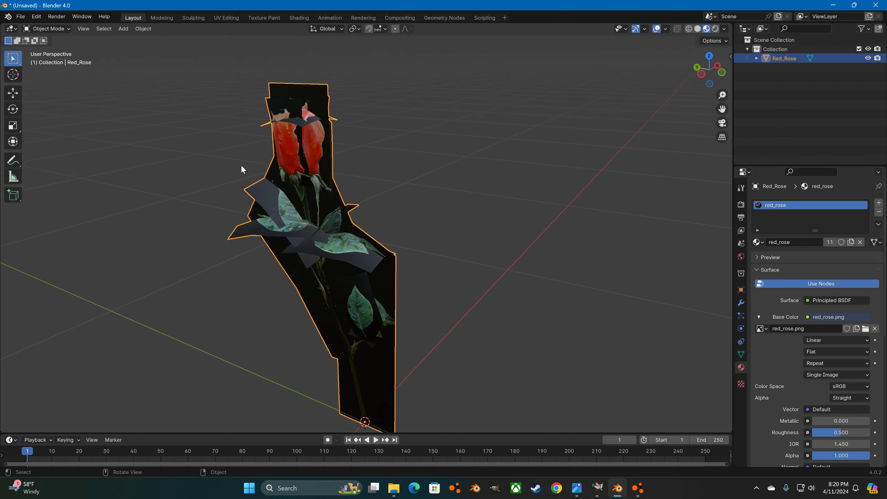
Step: Duplicate the Red_Rose object twice, keeping both copies at the original's position
{"action": "key", "text": "shift+d"}
{"action": "right_click", "coordinate": [273, 160]}
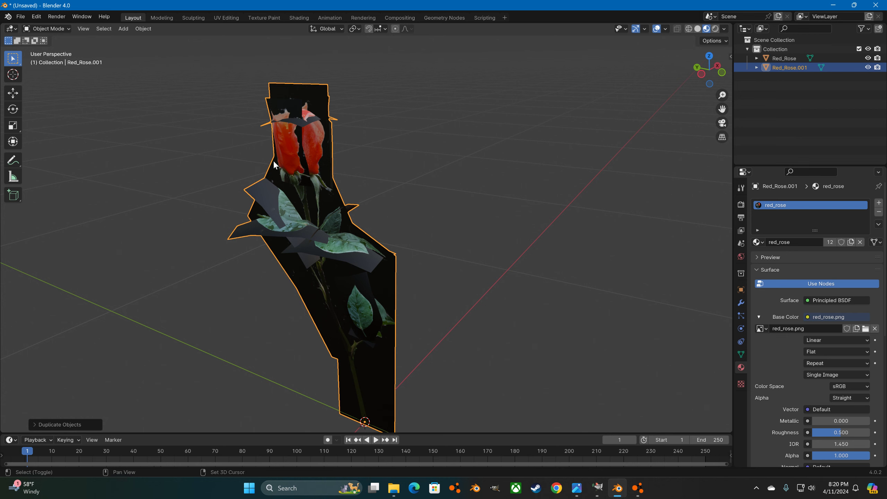
{"action": "key", "text": "shift+d"}
{"action": "right_click", "coordinate": [273, 160]}
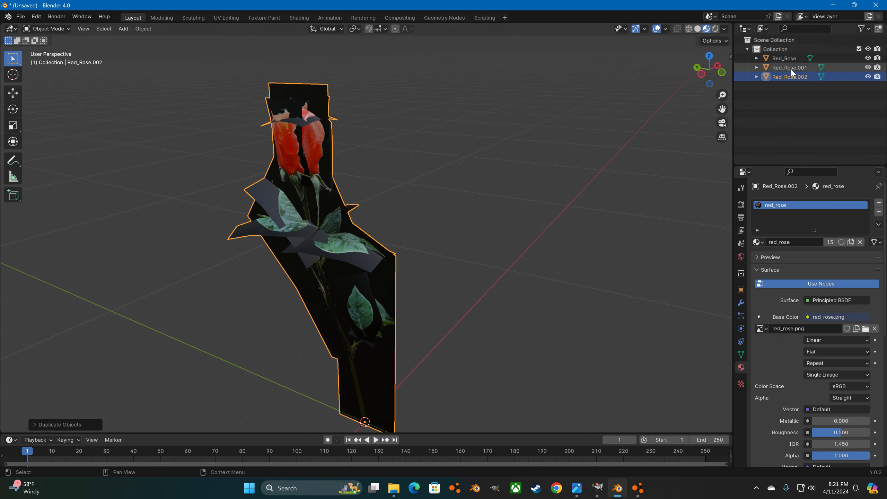
Step: Rename the three rose objects Red_Rose_a300, Red_Rose_a200 and Red_Rose_100
{"action": "double_click", "coordinate": [791, 58]}
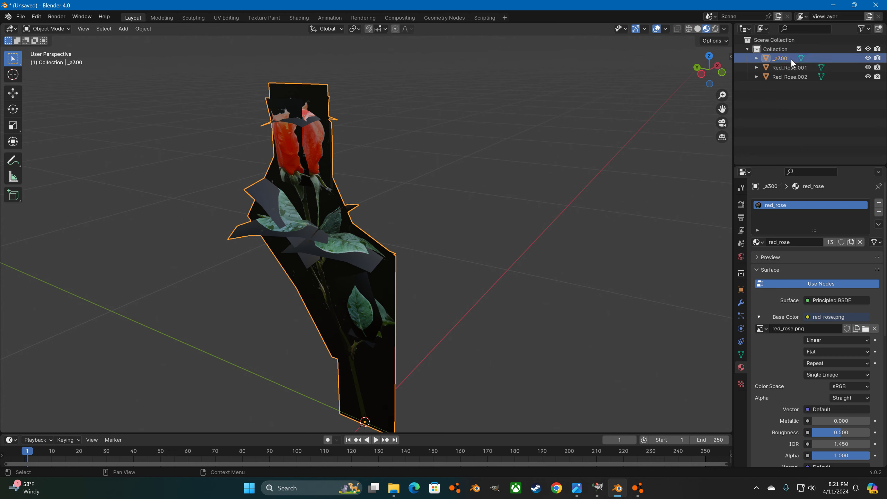
{"action": "double_click", "coordinate": [791, 59]}
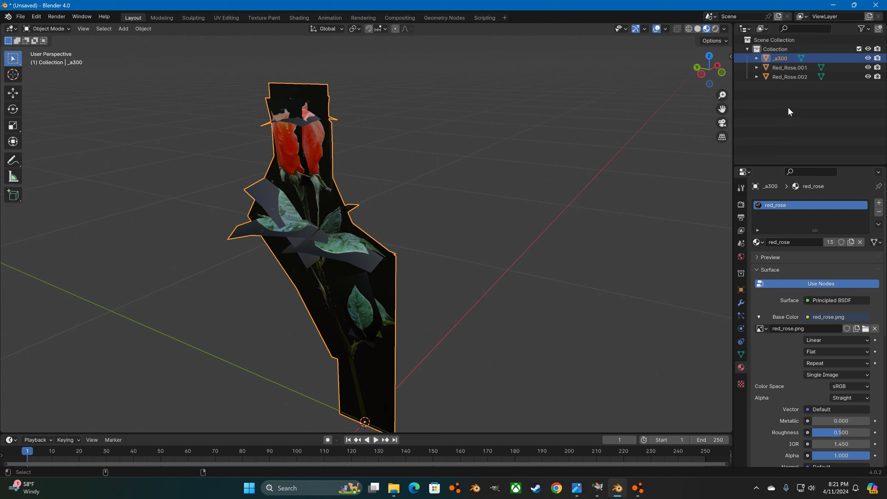
{"action": "double_click", "coordinate": [782, 59]}
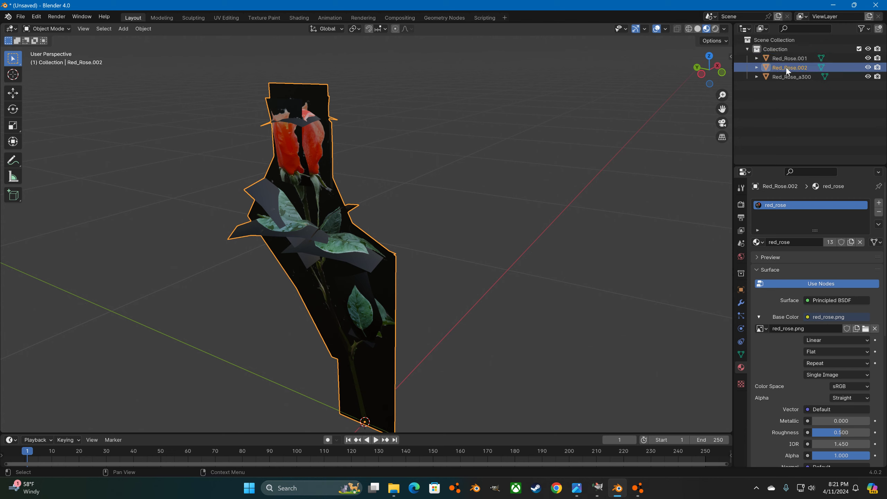
{"action": "double_click", "coordinate": [785, 67]}
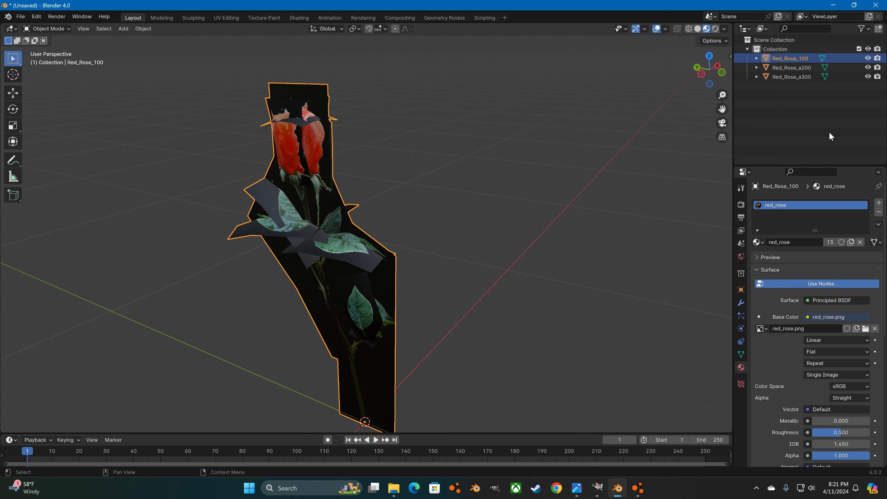
Step: Add two Plain Axes empties and name them base00 and start01
{"action": "left_click", "coordinate": [123, 28]}
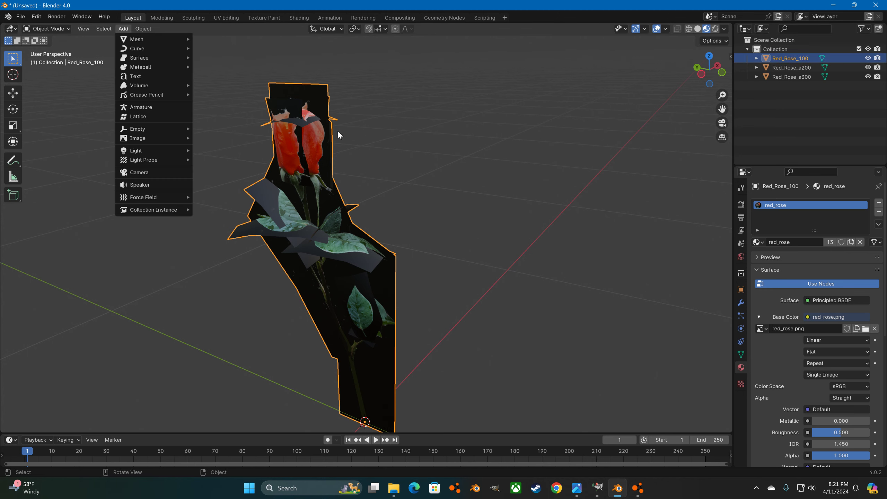
{"action": "mouse_move", "coordinate": [188, 129]}
{"action": "left_click", "coordinate": [215, 128]}
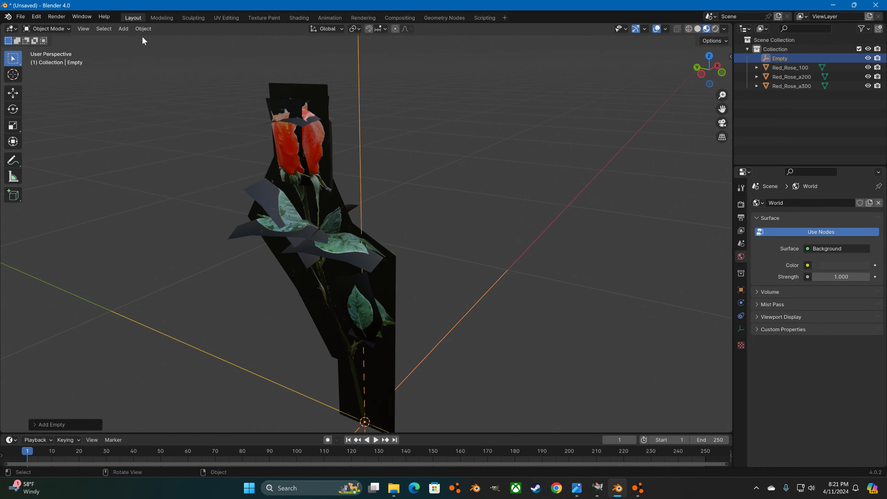
{"action": "left_click", "coordinate": [122, 31]}
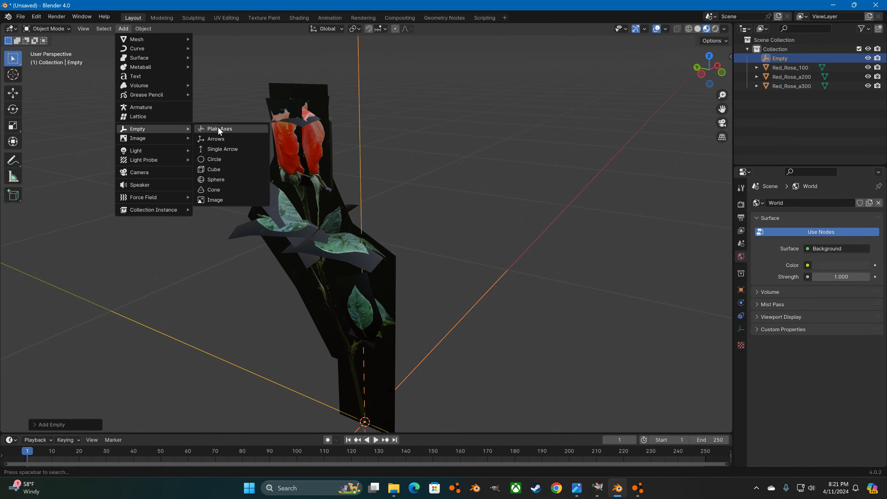
{"action": "left_click", "coordinate": [217, 127]}
{"action": "double_click", "coordinate": [778, 59]}
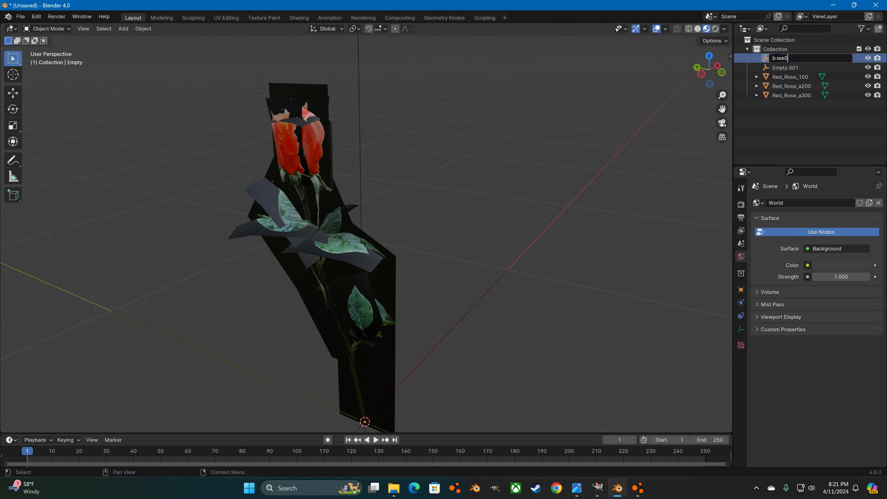
{"action": "double_click", "coordinate": [781, 67]}
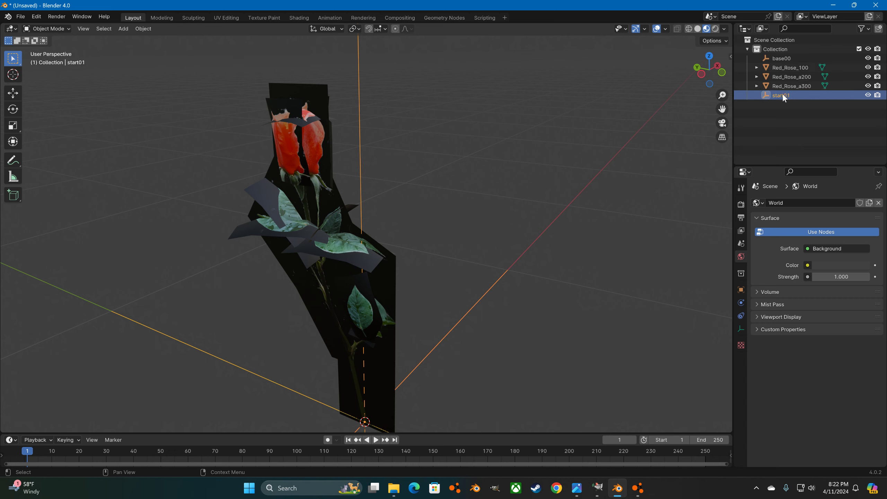
Step: Parent start01 to base00, and parent Red_Rose_100, Red_Rose_a200 and Red_Rose_a300 to start01
{"action": "left_click_drag", "start_coordinate": [784, 98], "coordinate": [759, 59]}
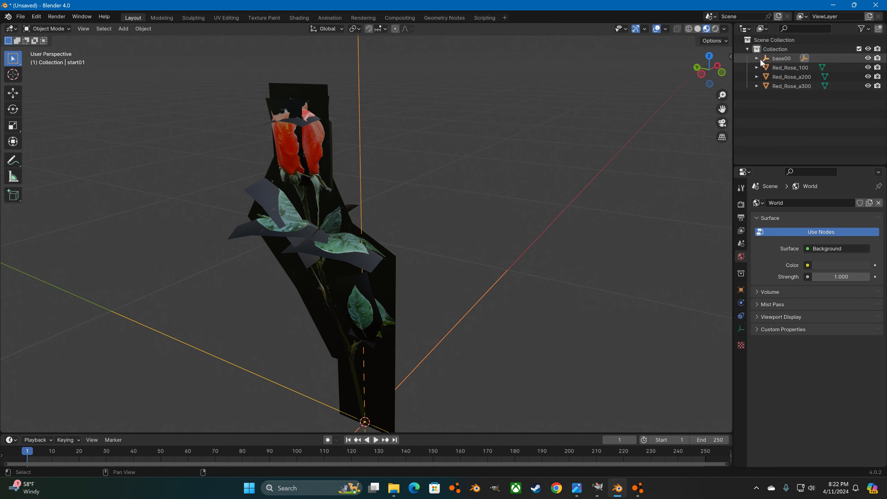
{"action": "left_click", "coordinate": [756, 58]}
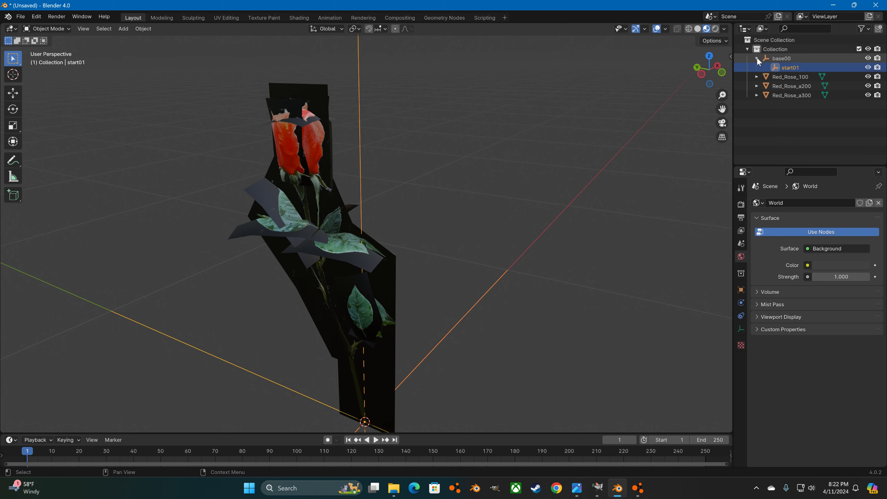
{"action": "left_click", "coordinate": [778, 76]}
{"action": "left_click", "coordinate": [777, 92], "text": "shift"}
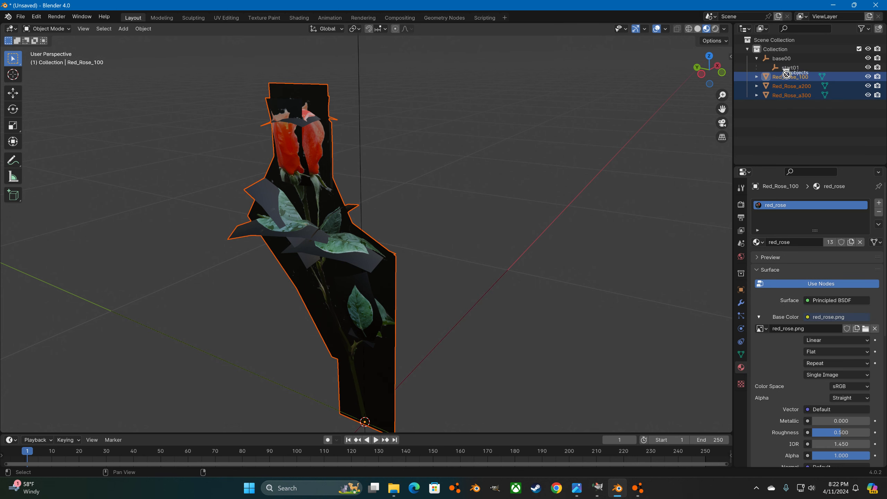
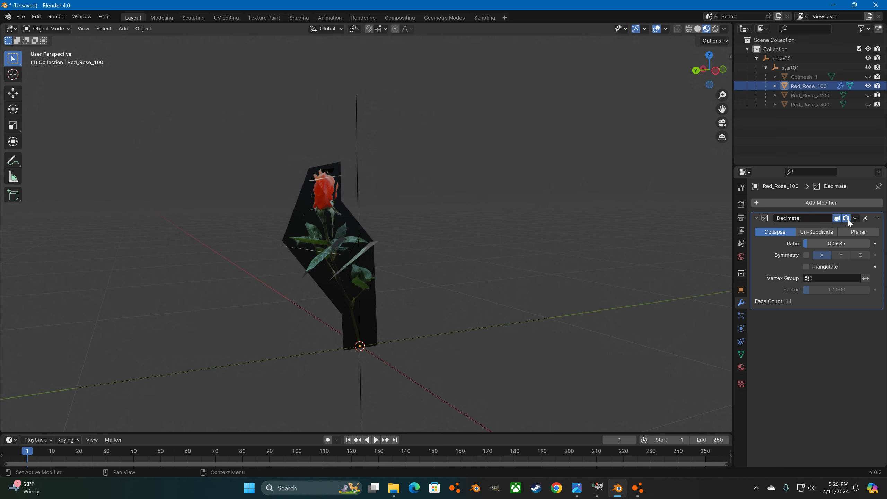
Step: Apply the Decimate modifier on Red_Rose_100 and unhide the Colmesh-1 object
{"action": "left_click", "coordinate": [846, 228]}
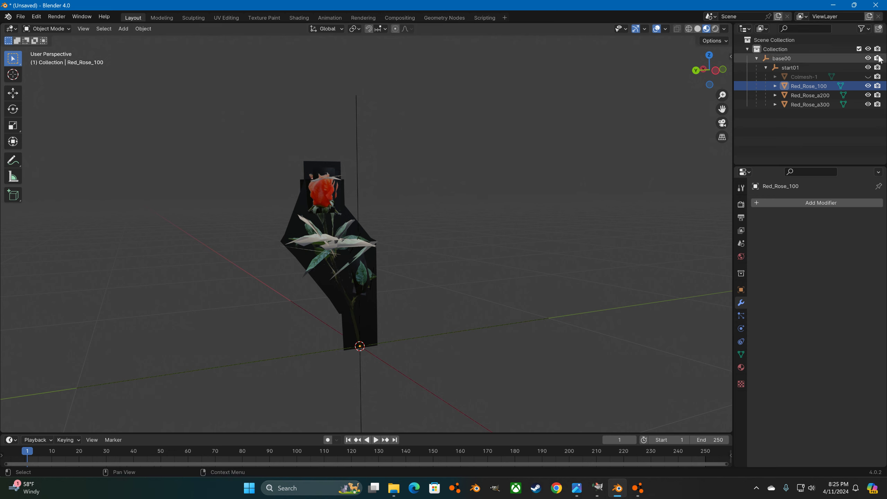
{"action": "left_click", "coordinate": [868, 76]}
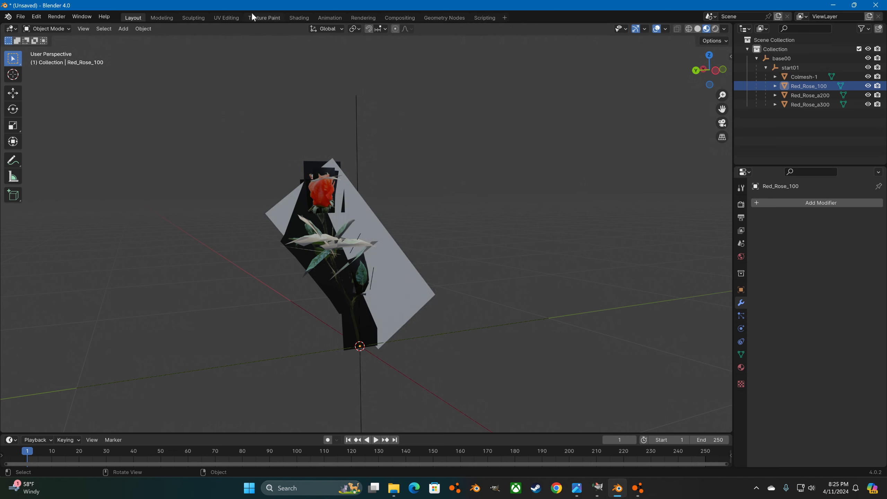
Step: Export the whole scene as Collada, overwriting Red_Rose.dae in the red_rose folder
{"action": "left_click", "coordinate": [21, 17]}
{"action": "mouse_move", "coordinate": [86, 156]}
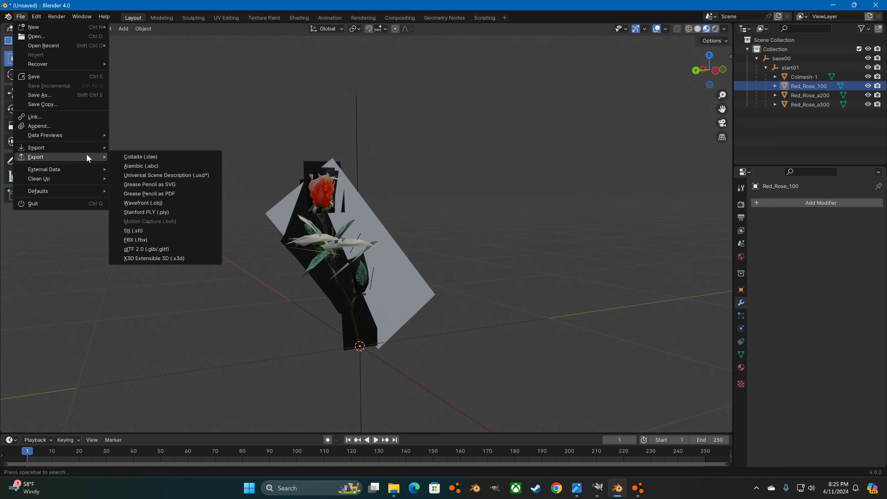
{"action": "left_click", "coordinate": [139, 152]}
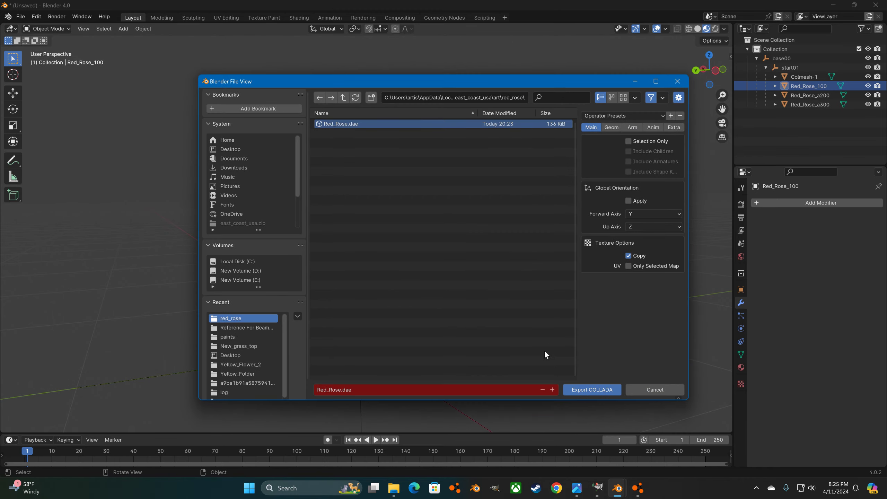
{"action": "left_click", "coordinate": [592, 389]}
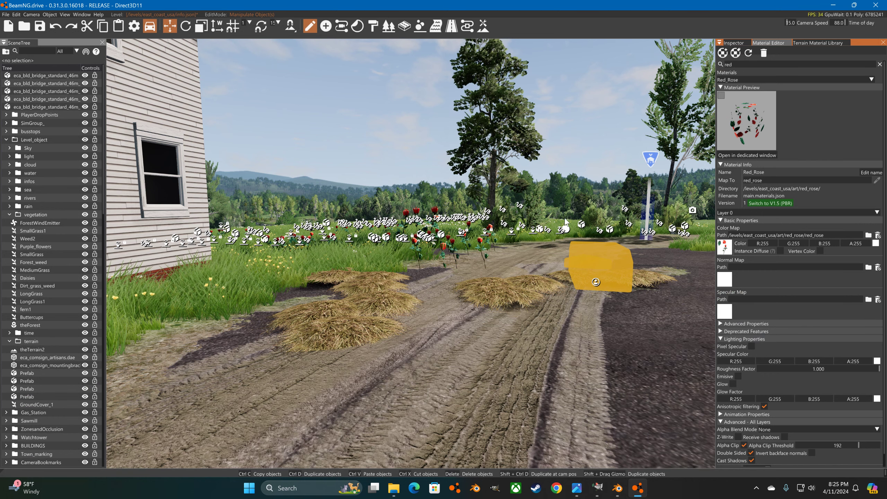
Step: In BeamNG.drive, inspect the painted roses up close and from far away to check their level-of-detail changes
{"action": "key", "text": "w"}
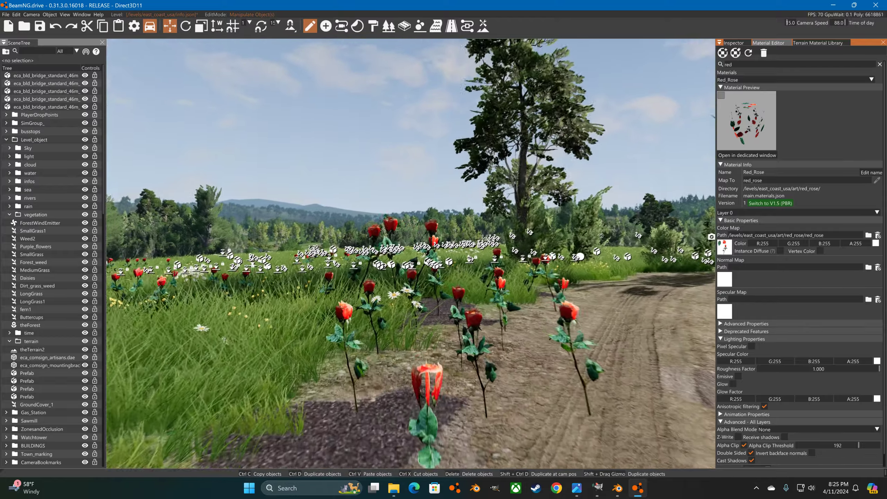
{"action": "key", "text": "s"}
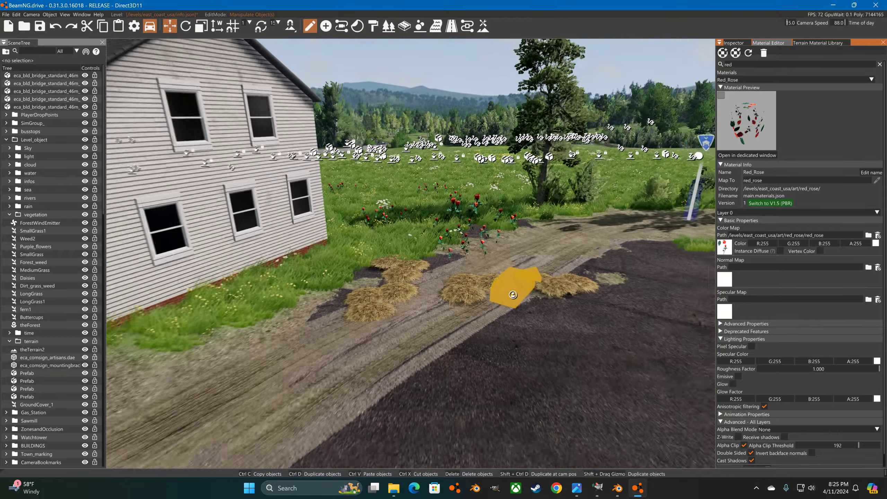
{"action": "key", "text": "w"}
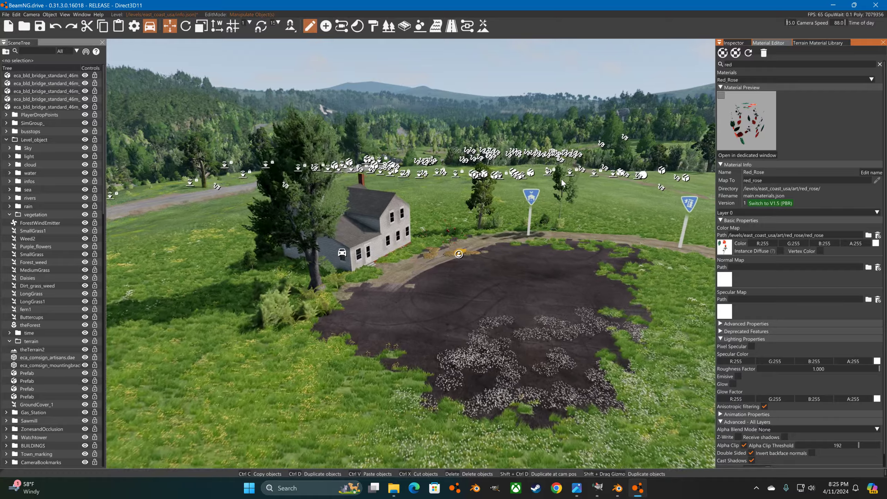
{"action": "key", "text": "w"}
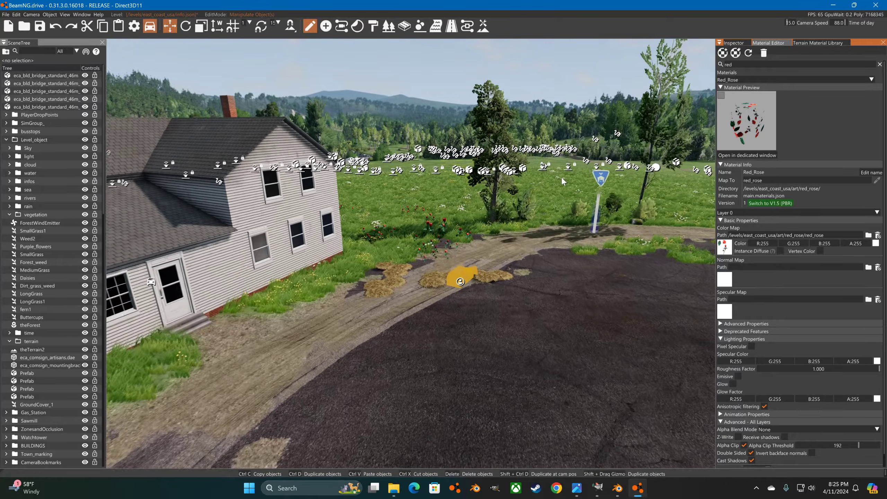
{"action": "key", "text": "w"}
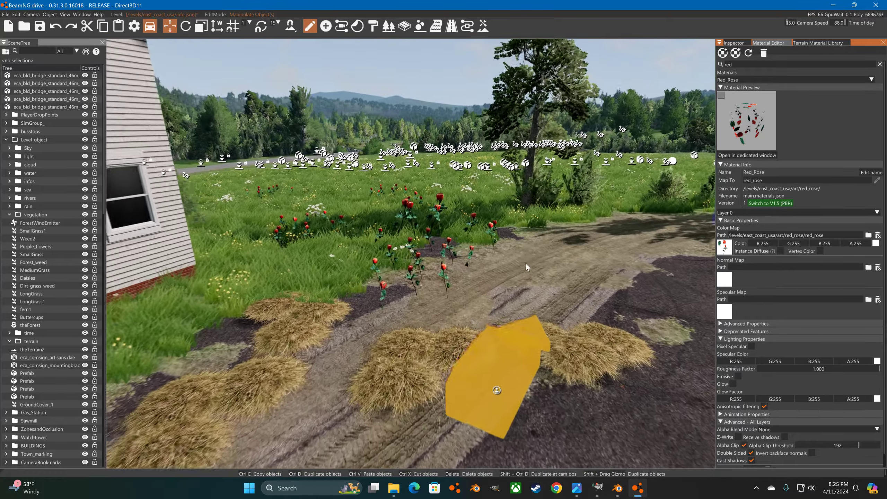
{"action": "key", "text": "w"}
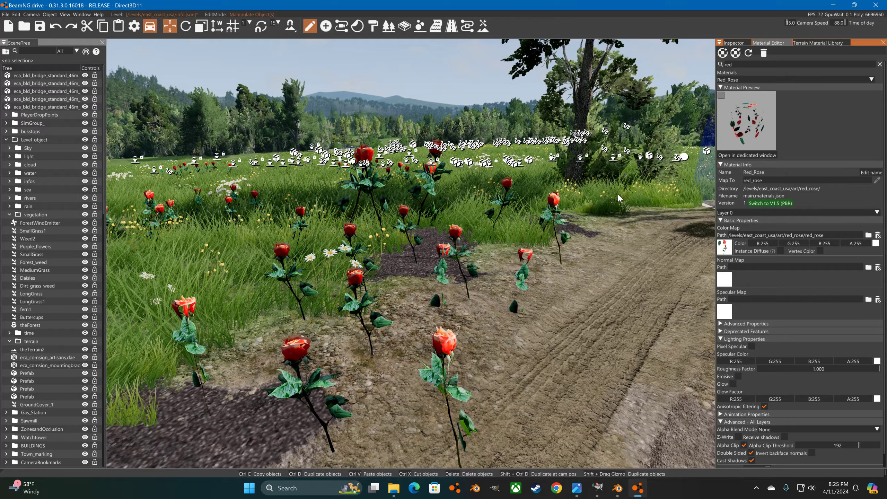
Step: Fly around the painted roses beside the dirt road and the house to examine them from different angles and distances
{"action": "key", "text": "d"}
{"action": "mouse_move", "coordinate": [617, 195]}
{"action": "right_mouse_down"}
{"action": "mouse_move", "coordinate": [541, 194]}
{"action": "mouse_move", "coordinate": [609, 191]}
{"action": "right_mouse_up"}
{"action": "key", "text": "d"}
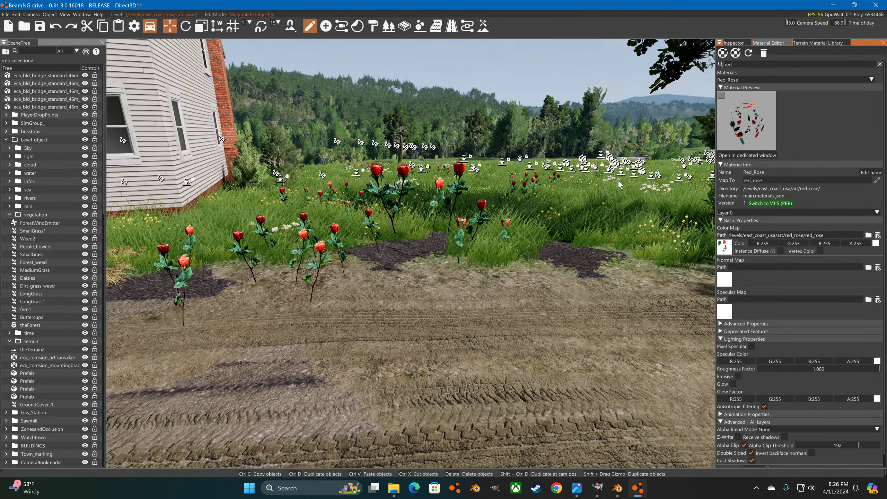
{"action": "key", "text": "a"}
{"action": "key", "text": "w"}
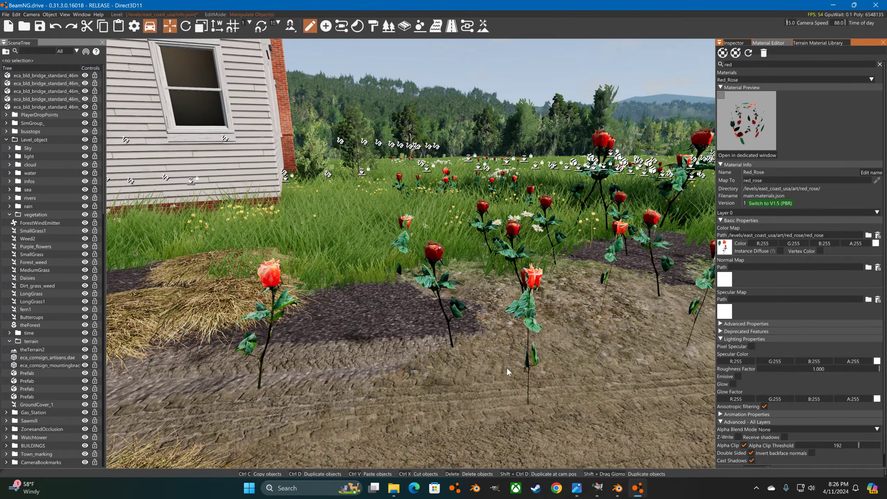
{"action": "key", "text": "a"}
{"action": "right_click_drag", "start_coordinate": [410, 254], "coordinate": [633, 266]}
{"action": "key", "text": "w"}
{"action": "key", "text": "a"}
{"action": "right_click_drag", "start_coordinate": [567, 325], "coordinate": [488, 327]}
{"action": "key", "text": "d"}
{"action": "right_click_drag", "start_coordinate": [599, 241], "coordinate": [489, 247]}
{"action": "key", "text": "s"}
{"action": "right_click_drag", "start_coordinate": [546, 238], "coordinate": [555, 135]}
{"action": "key", "text": "s"}
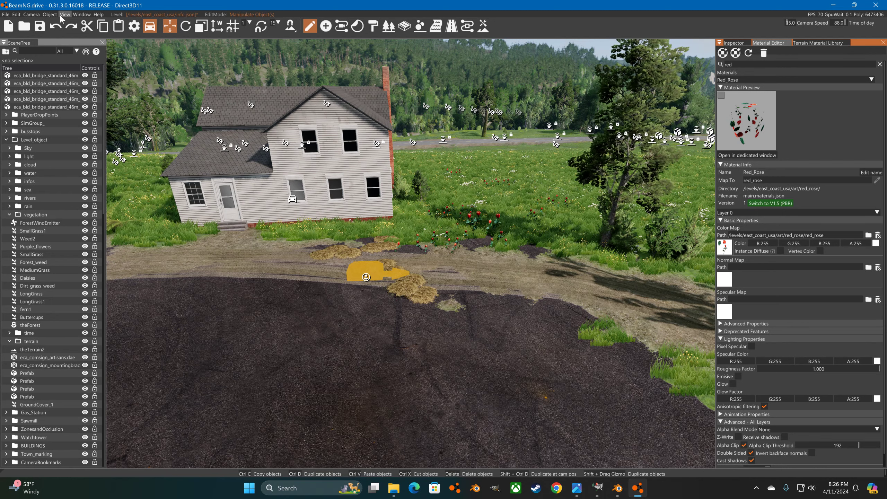
Step: Place the Red_Rose.dae model from the red_rose asset folder onto the dark ground in front of the house
{"action": "left_click", "coordinate": [16, 14]}
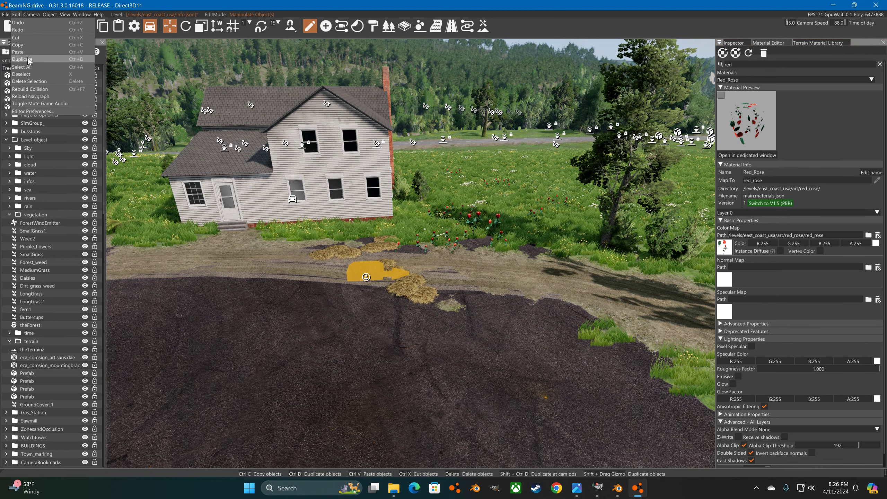
{"action": "mouse_move", "coordinate": [7, 15]}
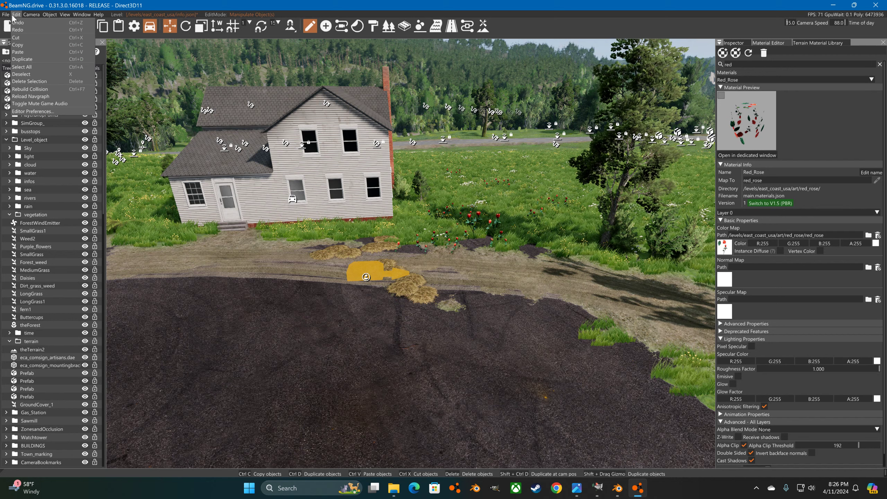
{"action": "left_click", "coordinate": [12, 17]}
{"action": "left_click", "coordinate": [78, 16]}
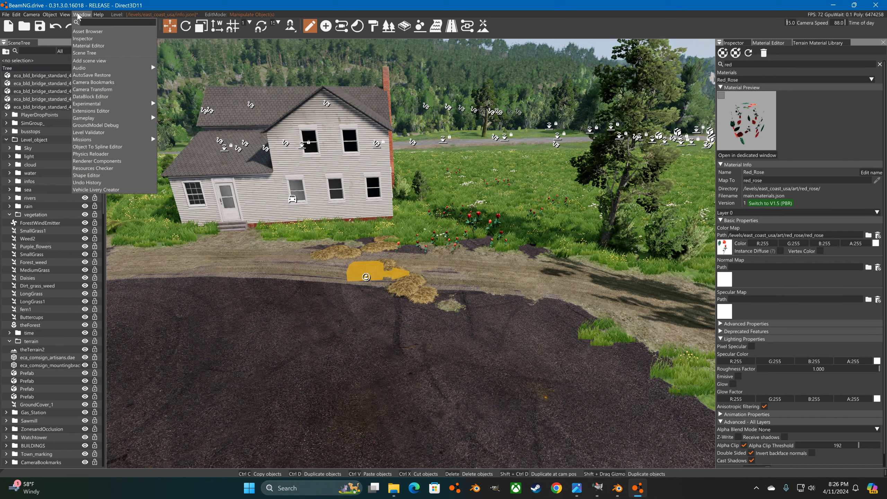
{"action": "left_click", "coordinate": [85, 31]}
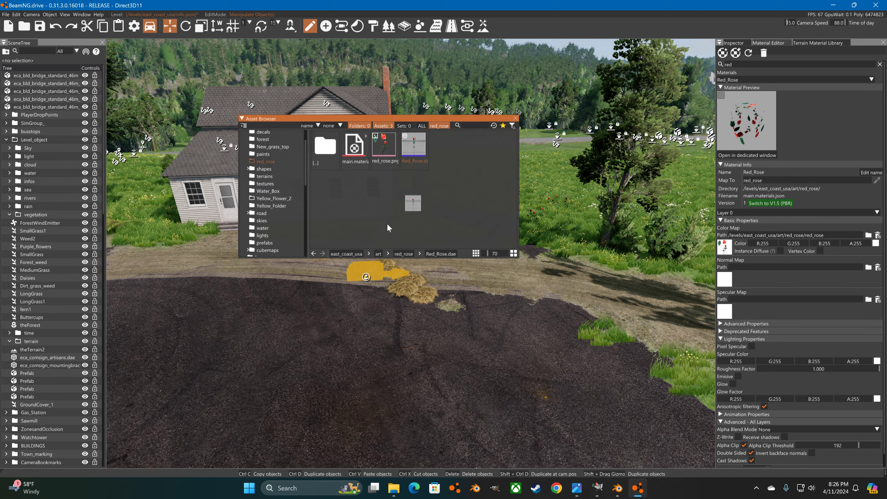
{"action": "left_click_drag", "start_coordinate": [329, 356], "coordinate": [330, 354]}
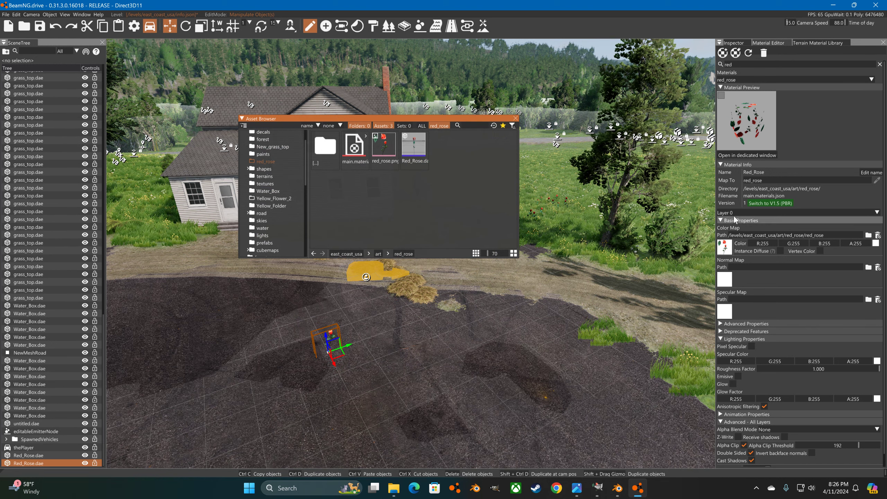
Step: Inspect the placed rose in the Shape Editor, forcing its detail level from 0 to 3, and close the editor and asset windows
{"action": "left_click", "coordinate": [732, 42]}
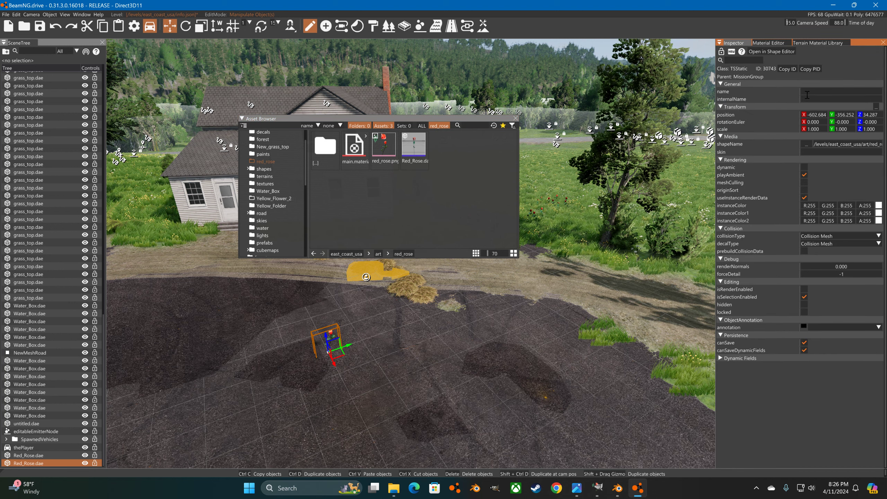
{"action": "left_click", "coordinate": [772, 52]}
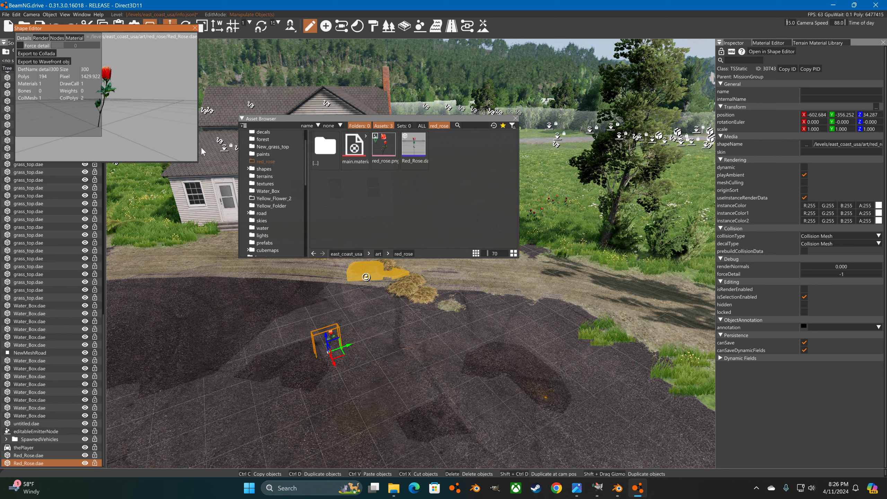
{"action": "left_click_drag", "start_coordinate": [194, 162], "coordinate": [485, 328]}
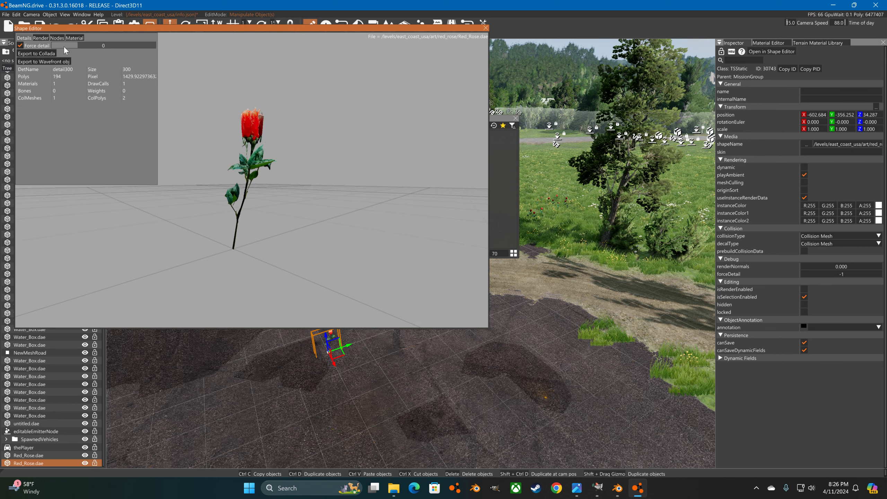
{"action": "left_click_drag", "start_coordinate": [68, 43], "coordinate": [132, 44]}
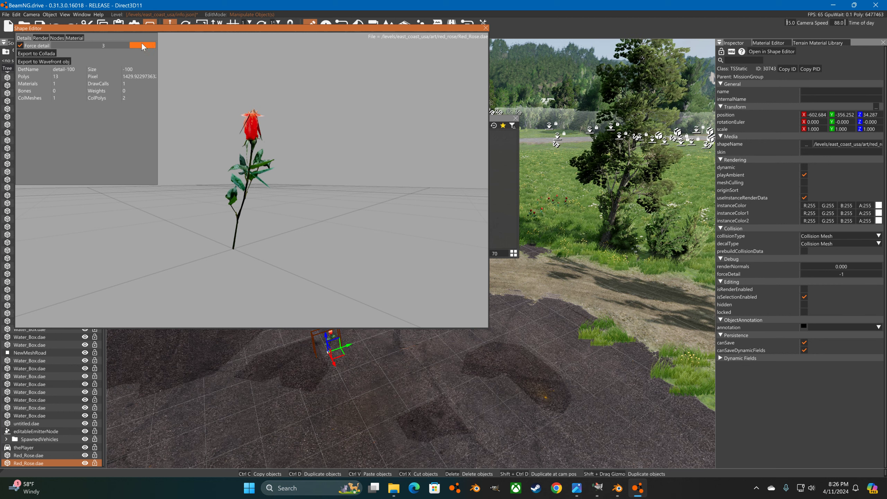
{"action": "mouse_move", "coordinate": [133, 45]}
{"action": "left_mouse_down"}
{"action": "mouse_move", "coordinate": [68, 45]}
{"action": "mouse_move", "coordinate": [146, 44]}
{"action": "left_mouse_up"}
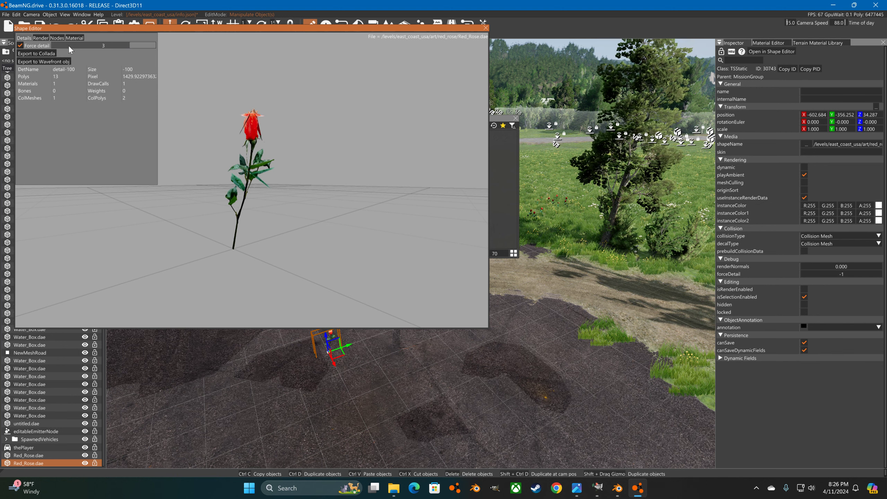
{"action": "left_click", "coordinate": [21, 46]}
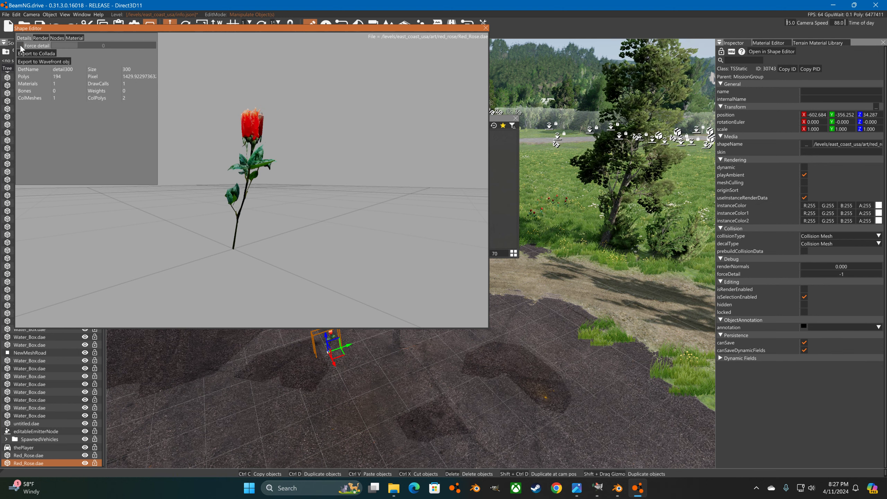
{"action": "left_click", "coordinate": [485, 26]}
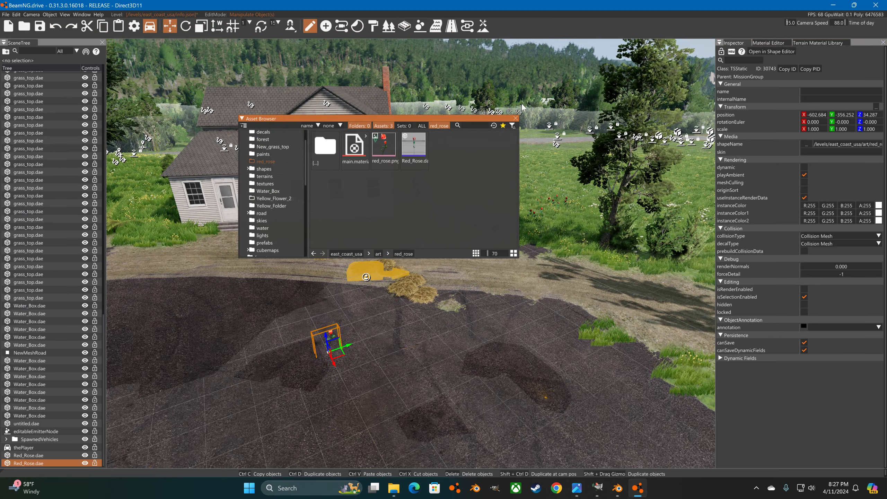
{"action": "left_click", "coordinate": [516, 118]}
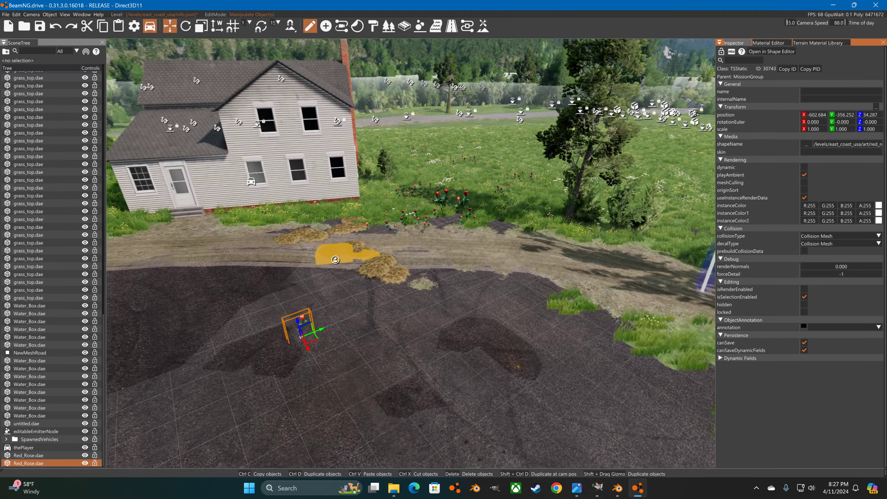
Step: Set the red_rose material's ground type to WATER and save all modified materials
{"action": "key", "text": "a"}
{"action": "key", "text": "w"}
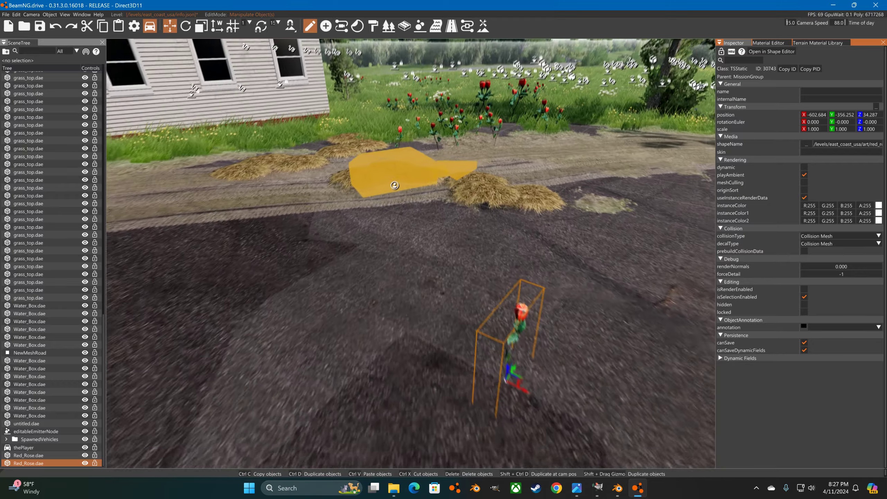
{"action": "key", "text": "w"}
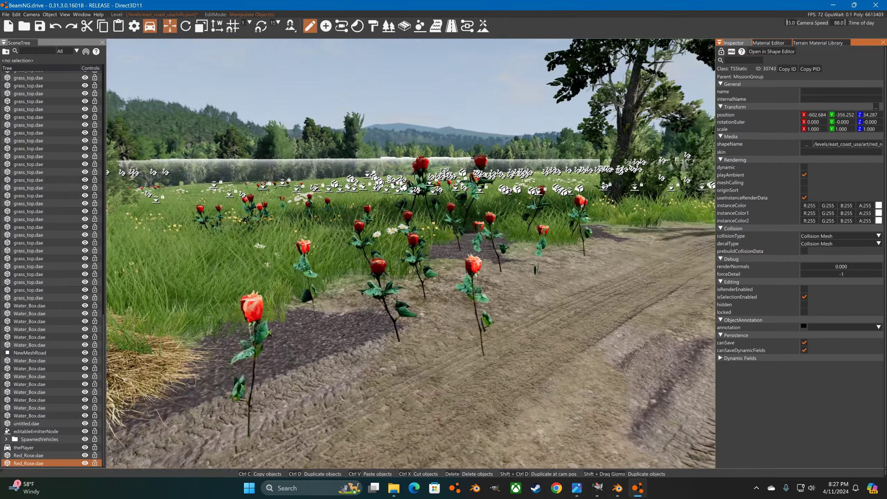
{"action": "key", "text": "s"}
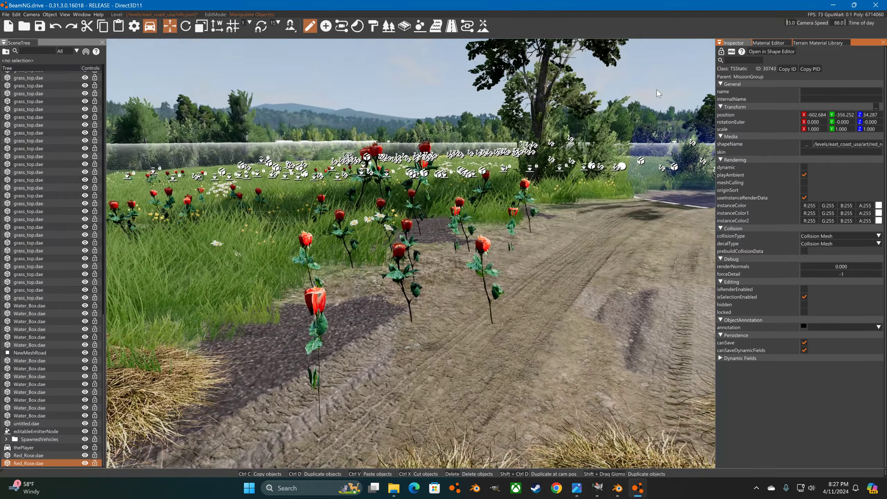
{"action": "left_click", "coordinate": [769, 42]}
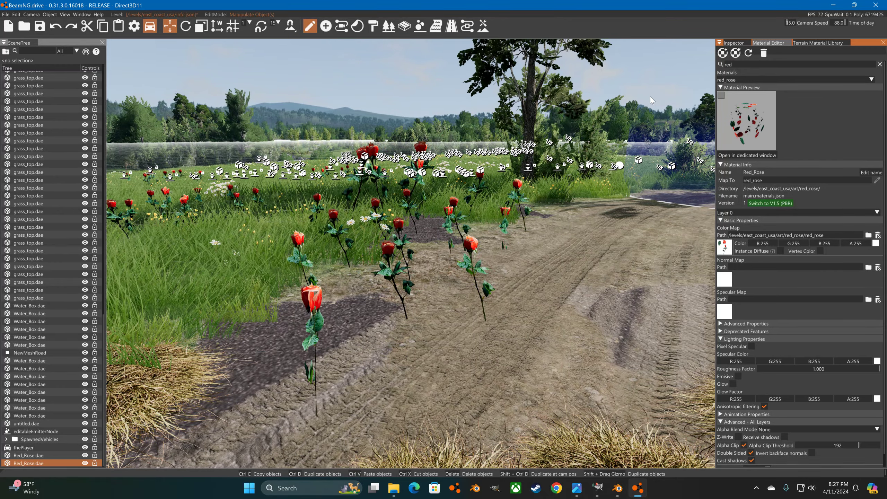
{"action": "right_click_drag", "start_coordinate": [611, 101], "coordinate": [643, 96]}
{"action": "key", "text": "a"}
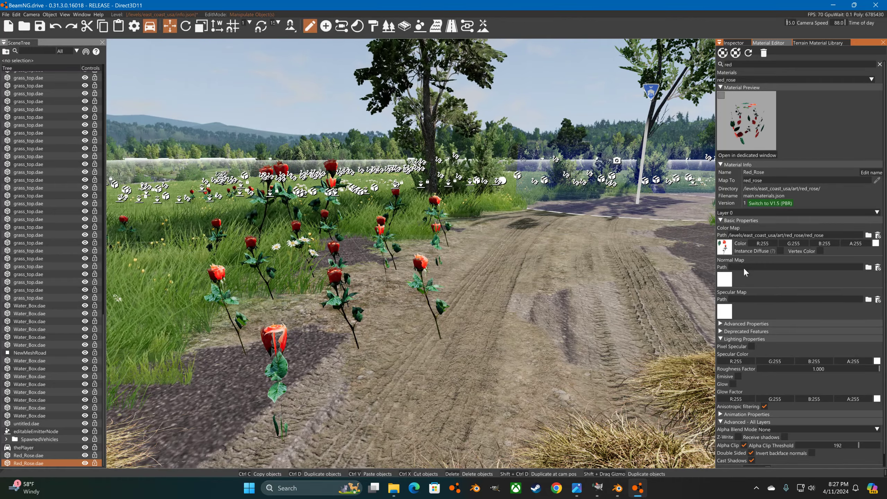
{"action": "scroll", "coordinate": [719, 273], "scroll_direction": "down", "scroll_amount": 1}
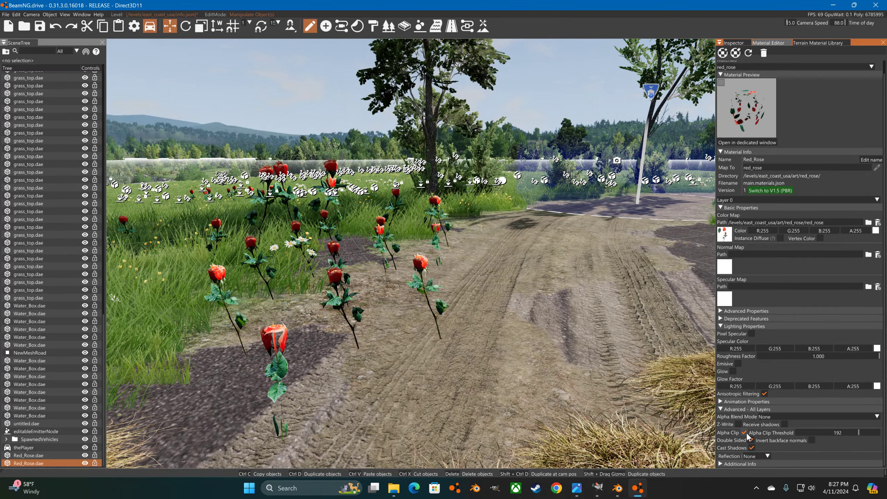
{"action": "left_click", "coordinate": [734, 464]}
{"action": "scroll", "coordinate": [751, 444], "scroll_direction": "down", "scroll_amount": 4}
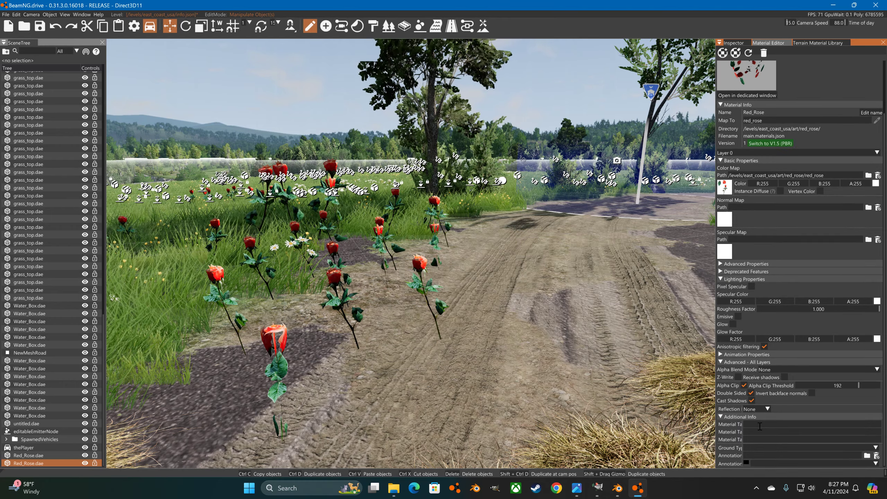
{"action": "left_click", "coordinate": [756, 447]}
{"action": "scroll", "coordinate": [762, 438], "scroll_direction": "down", "scroll_amount": 6}
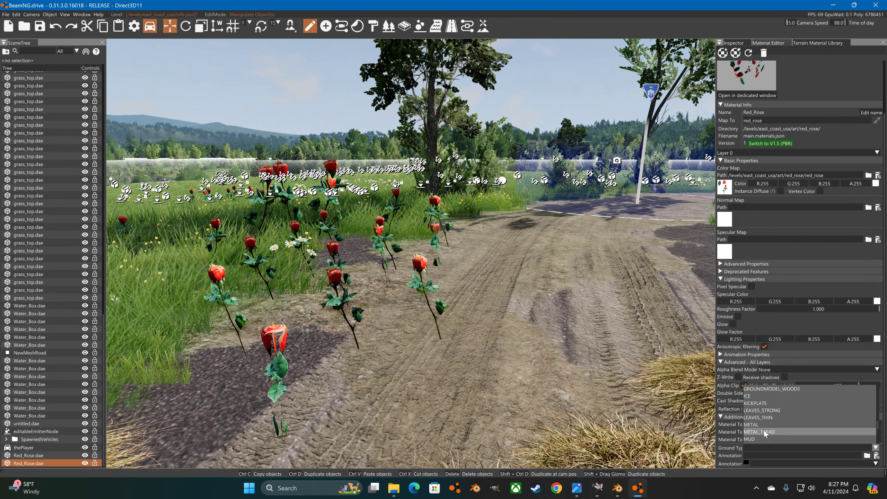
{"action": "left_click", "coordinate": [760, 431]}
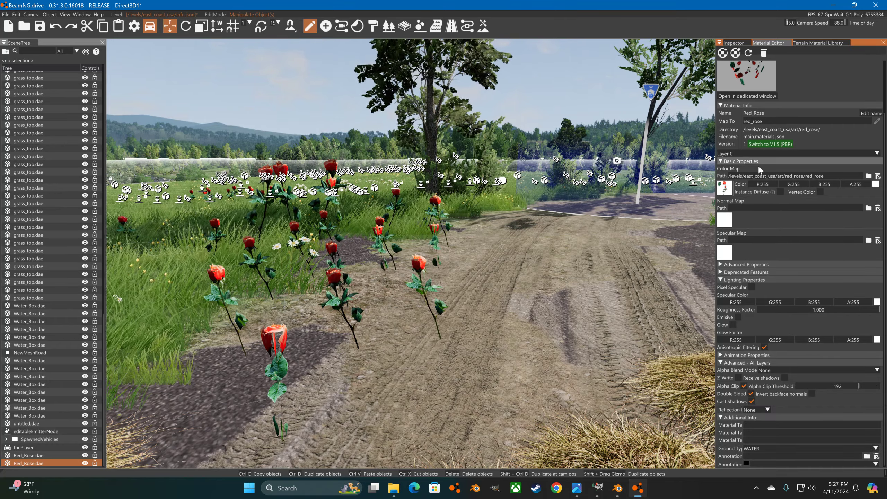
{"action": "scroll", "coordinate": [803, 122], "scroll_direction": "up", "scroll_amount": 3}
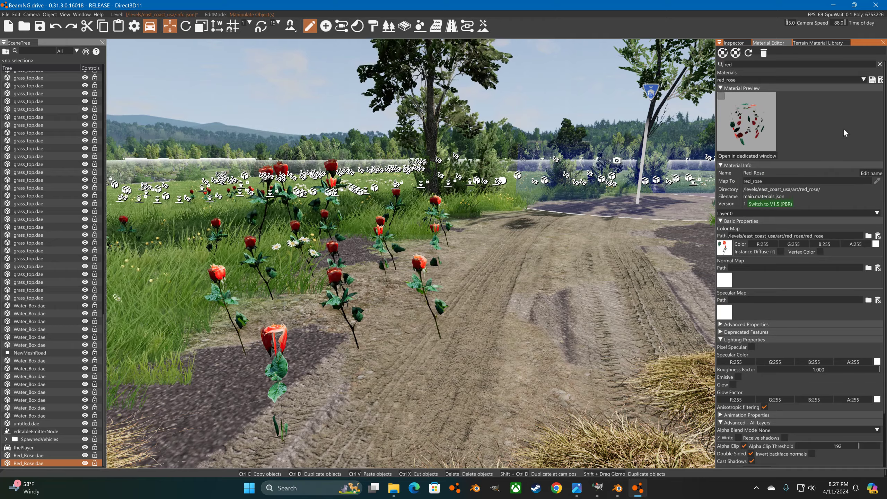
{"action": "left_click", "coordinate": [880, 80]}
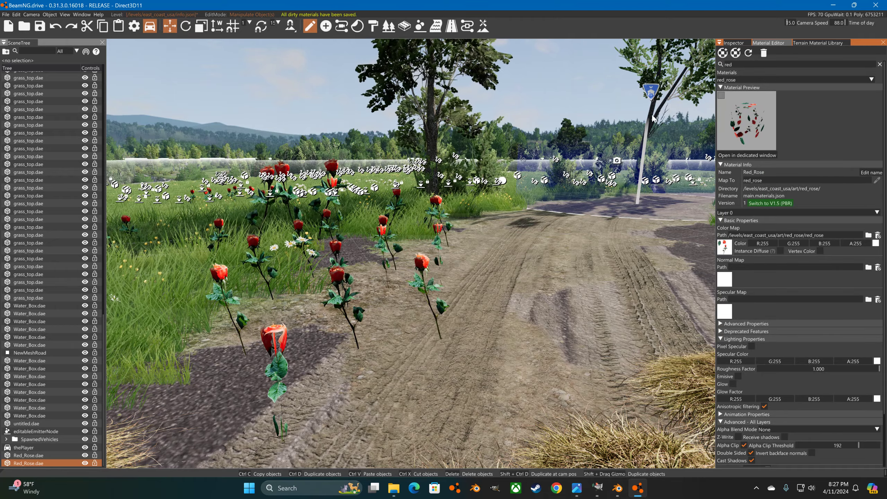
{"action": "key", "text": "d"}
{"action": "right_click", "coordinate": [290, 28]}
{"action": "key", "text": "d"}
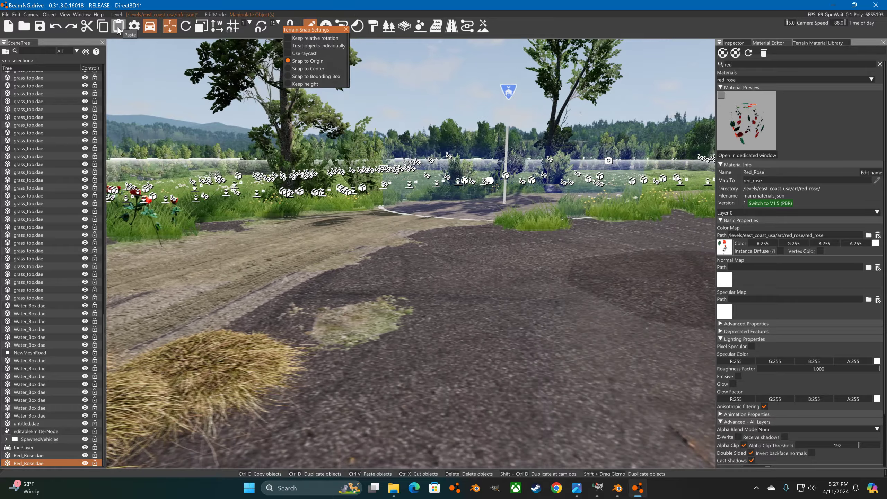
{"action": "right_click_drag", "start_coordinate": [410, 253], "coordinate": [300, 220]}
{"action": "key", "text": "s"}
{"action": "right_click_drag", "start_coordinate": [440, 164], "coordinate": [385, 143]}
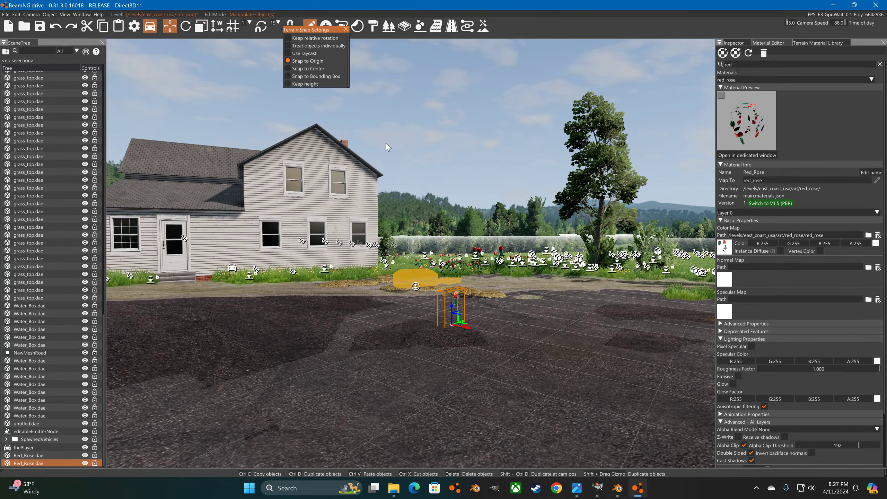
Step: Leave the world editor, cycle the blue pickup's camera to an outside view in the flower field, and return to the editor
{"action": "key", "text": "F11"}
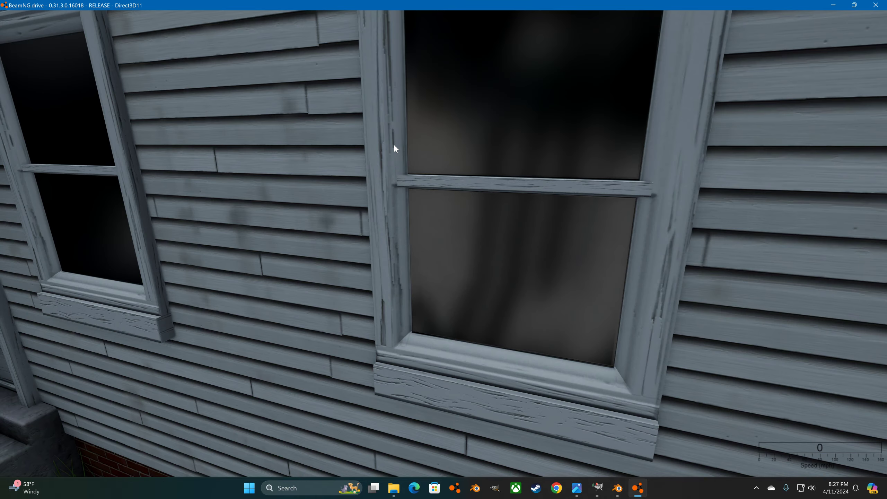
{"action": "key", "text": "c"}
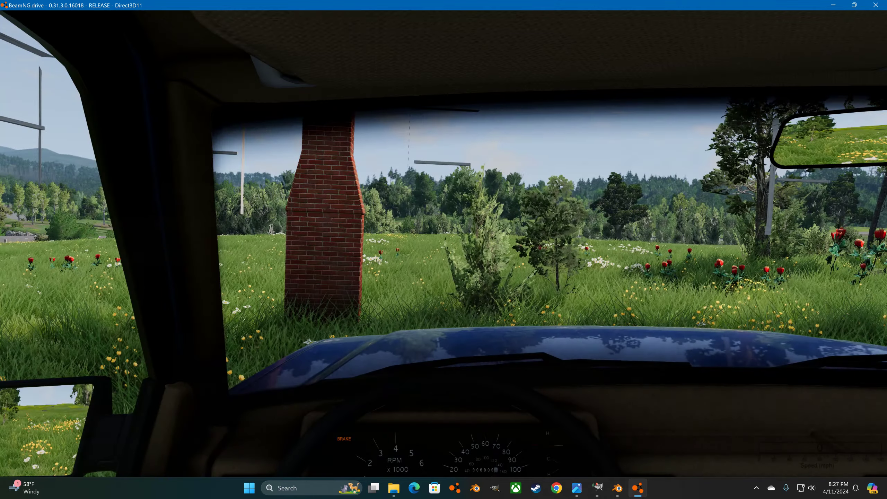
{"action": "key", "text": "c"}
{"action": "key", "text": "c"}
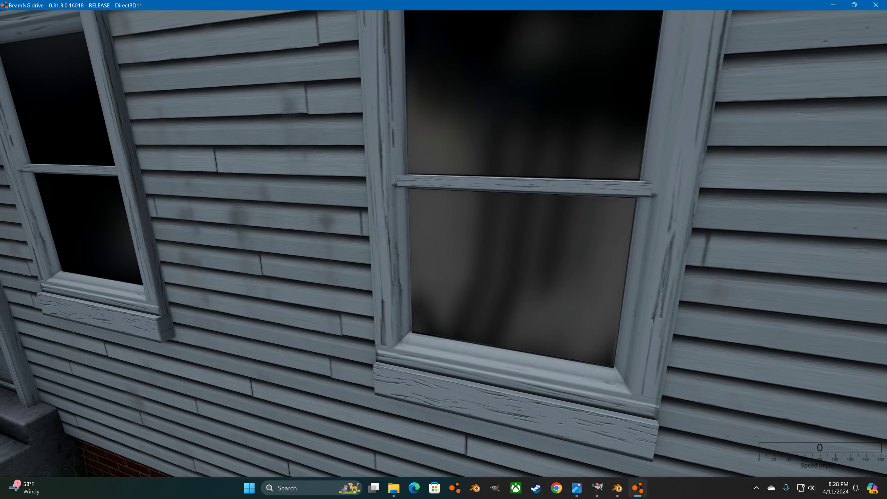
{"action": "key", "text": "a"}
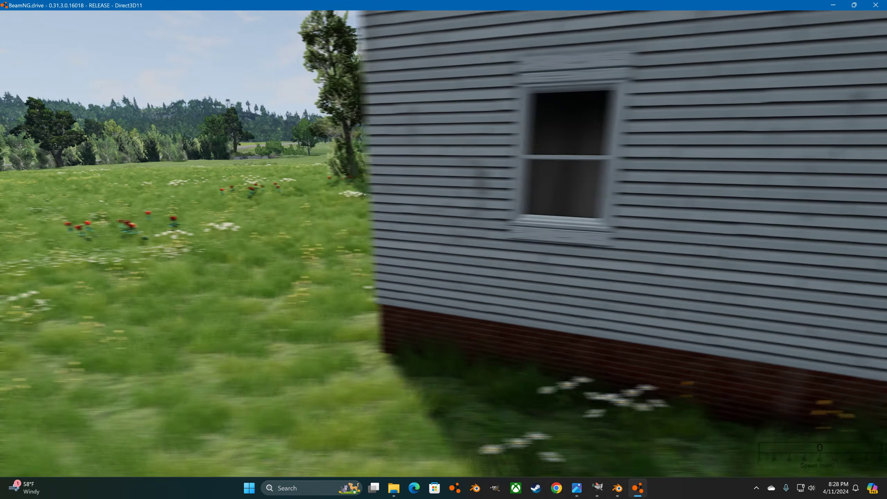
{"action": "key", "text": "c"}
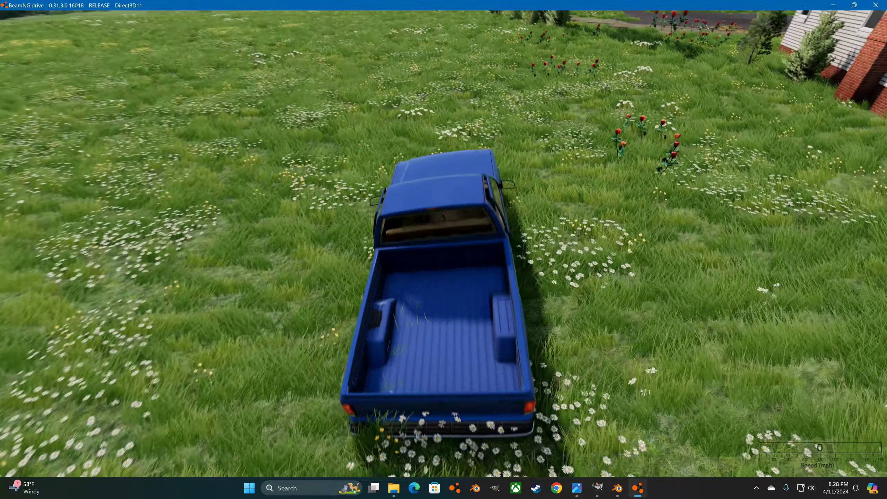
{"action": "key", "text": "F11"}
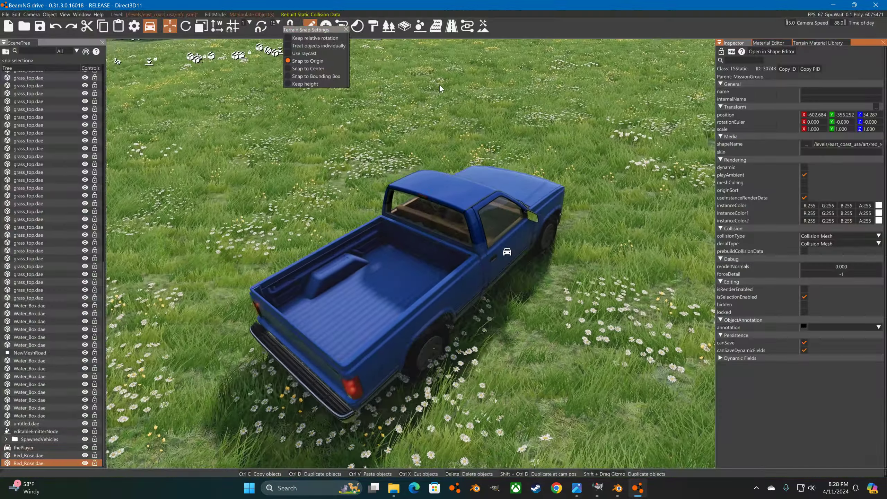
Step: Open the Forest Editor and select the first of the two Yellow_Flower brushes
{"action": "left_click", "coordinate": [82, 15]}
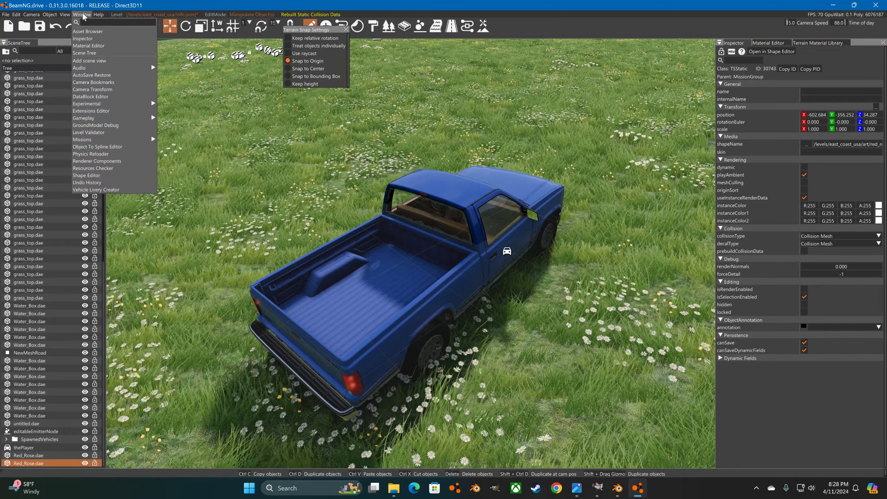
{"action": "left_click", "coordinate": [388, 25]}
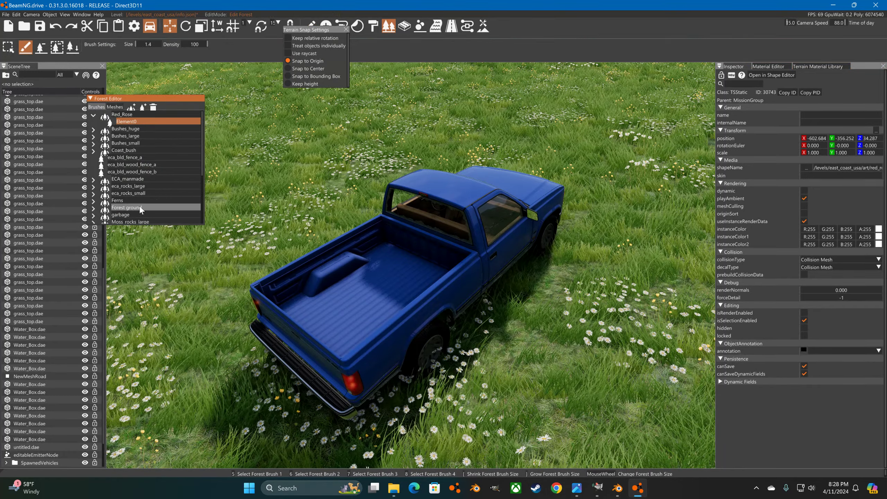
{"action": "scroll", "coordinate": [140, 208], "scroll_direction": "down", "scroll_amount": 5}
{"action": "left_click", "coordinate": [139, 216]}
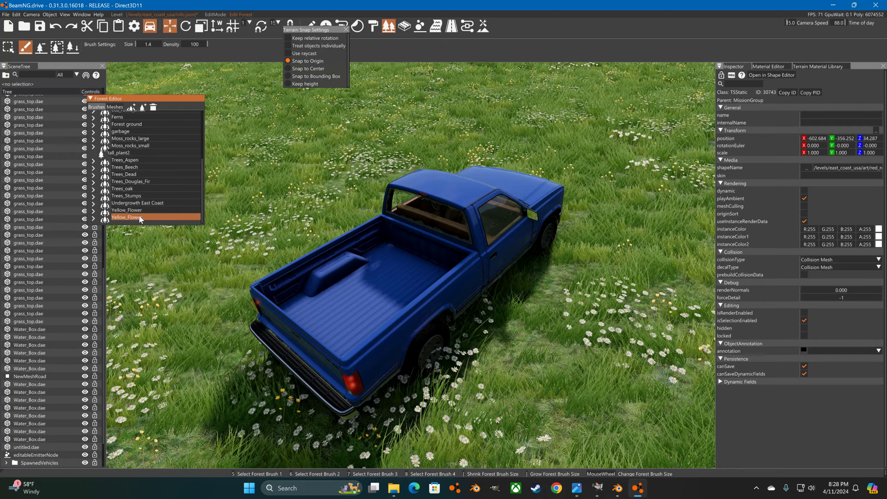
{"action": "left_click", "coordinate": [154, 209]}
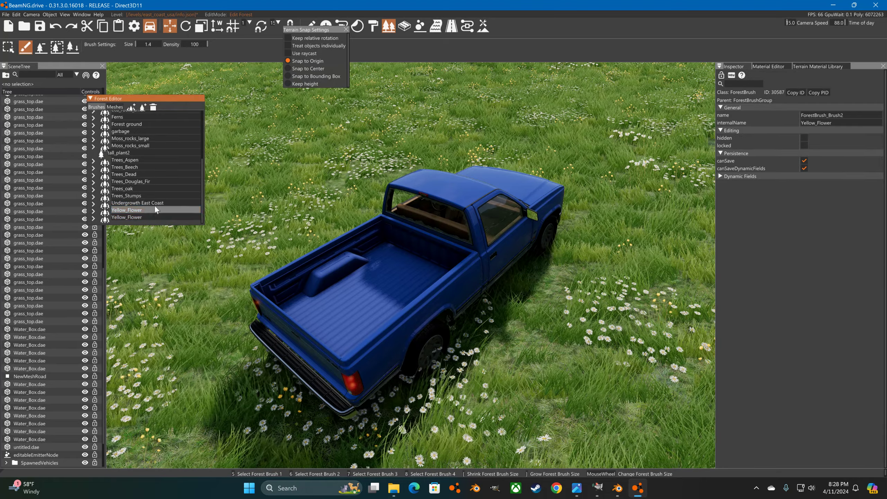
Step: Try two small patches of yellow flowers at density 100 on the grass beyond the truck, and undo both
{"action": "left_click", "coordinate": [258, 157]}
{"action": "left_click", "coordinate": [328, 154]}
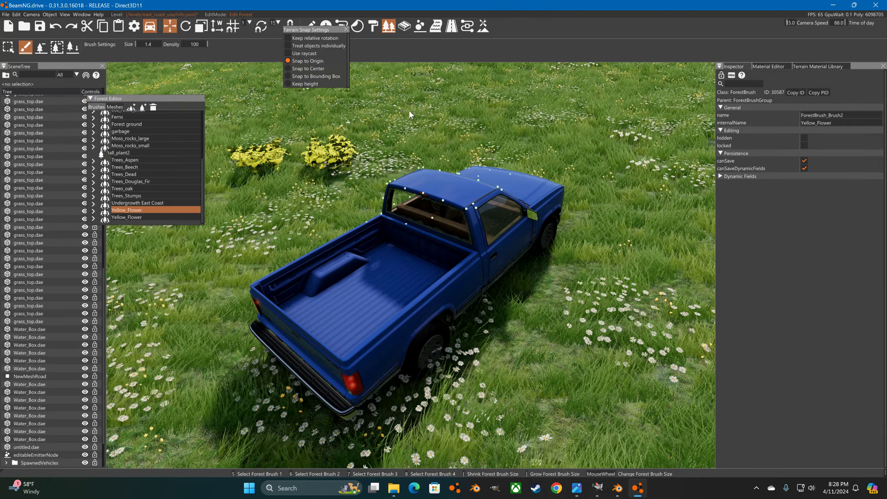
{"action": "key", "text": "ctrl+z"}
{"action": "key", "text": "ctrl+z"}
Step: Enlarge the forest brush, lower its density to 14, try painting yellow flowers over the field, and undo the stroke
{"action": "left_click", "coordinate": [189, 44]}
{"action": "left_click_drag", "start_coordinate": [188, 45], "coordinate": [186, 44]}
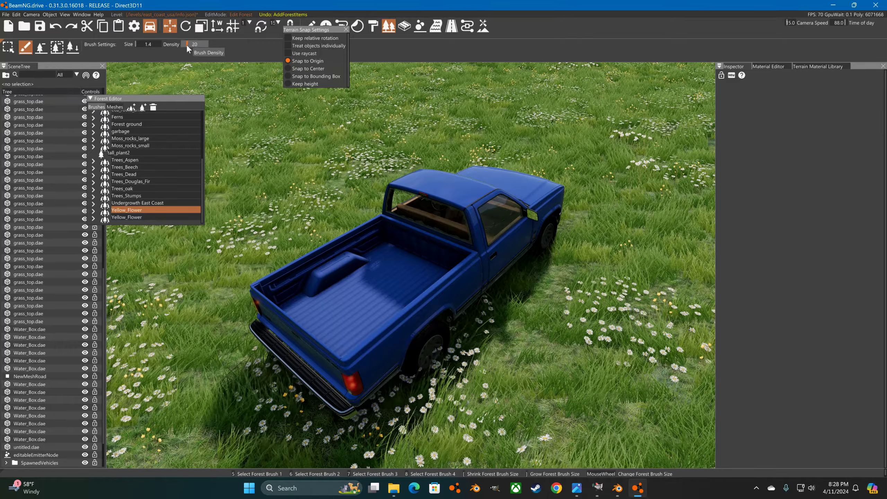
{"action": "left_click", "coordinate": [146, 46]}
{"action": "right_click_drag", "start_coordinate": [401, 129], "coordinate": [427, 115]}
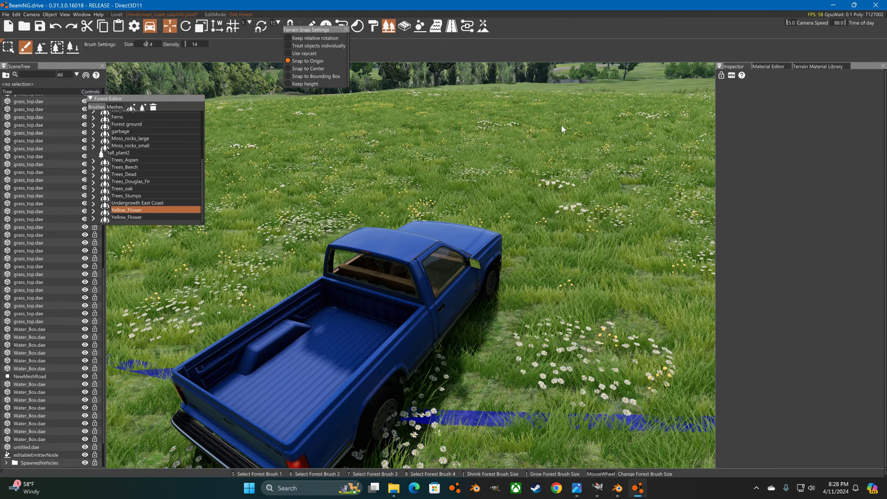
{"action": "mouse_move", "coordinate": [563, 126]}
{"action": "left_mouse_down"}
{"action": "mouse_move", "coordinate": [548, 146]}
{"action": "mouse_move", "coordinate": [574, 141]}
{"action": "left_mouse_up"}
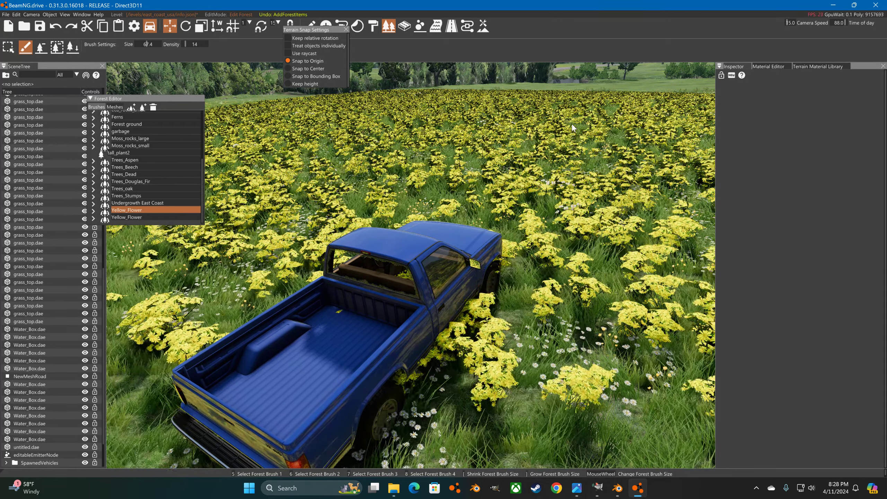
{"action": "key", "text": "ctrl+z"}
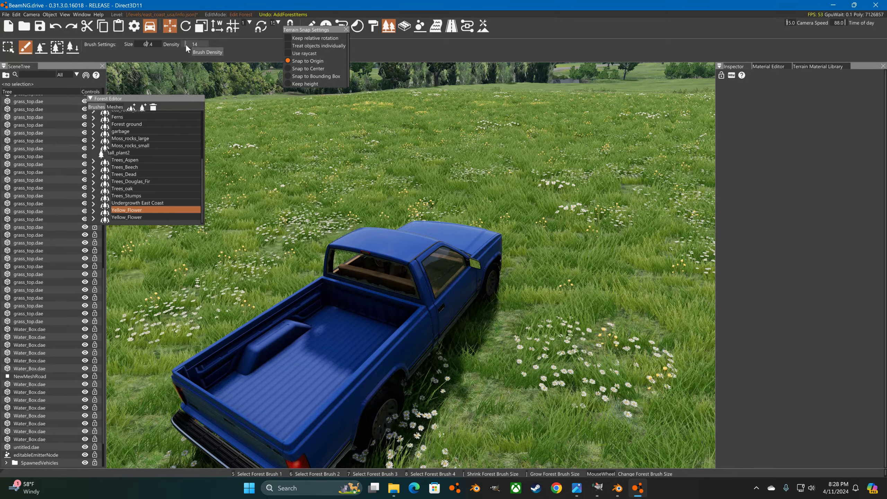
Step: Set the brush density to 6 and paint yellow flowers across the field, filling in with brush sizes 22.7 and 10.5
{"action": "left_click_drag", "start_coordinate": [186, 43], "coordinate": [183, 46]}
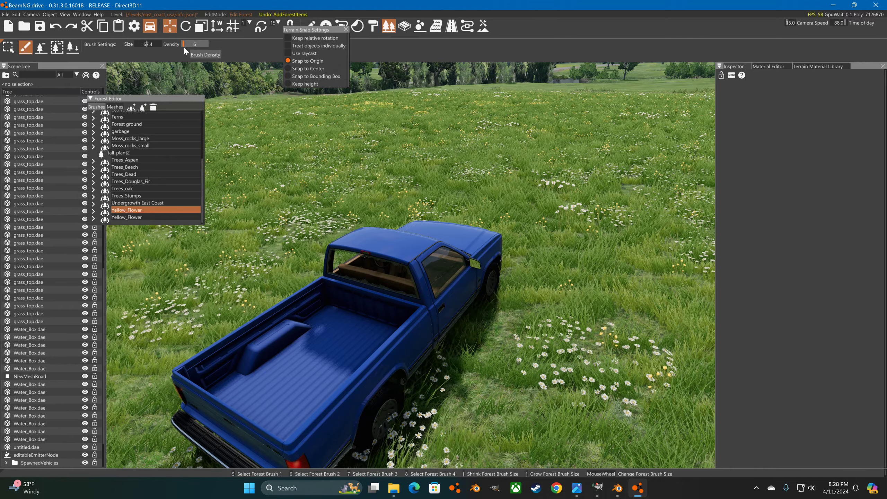
{"action": "left_click", "coordinate": [556, 139]}
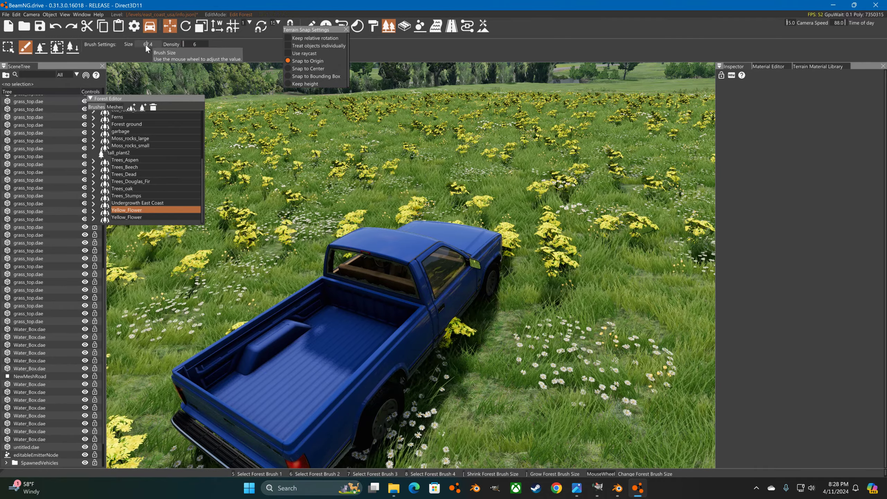
{"action": "left_click_drag", "start_coordinate": [137, 44], "coordinate": [138, 44]}
{"action": "left_click", "coordinate": [490, 193]}
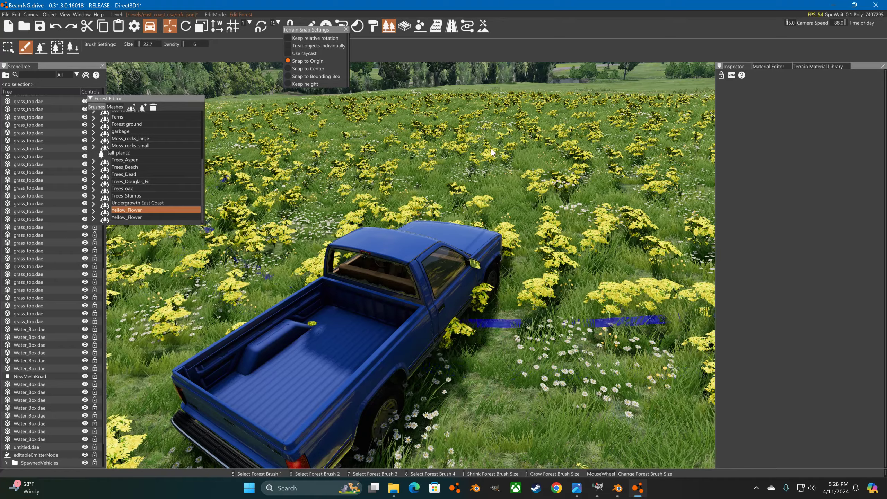
{"action": "left_click_drag", "start_coordinate": [137, 44], "coordinate": [137, 43]}
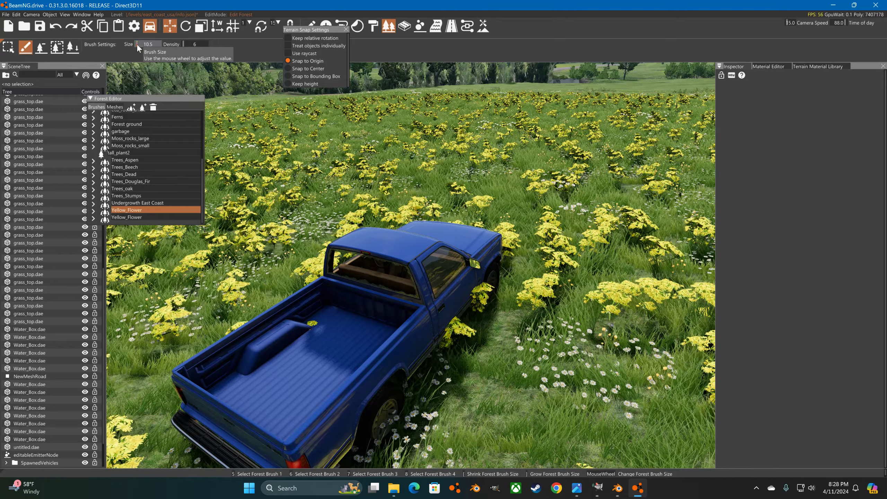
{"action": "mouse_move", "coordinate": [450, 167]}
{"action": "left_mouse_down"}
{"action": "mouse_move", "coordinate": [510, 158]}
{"action": "mouse_move", "coordinate": [510, 187]}
{"action": "left_mouse_up"}
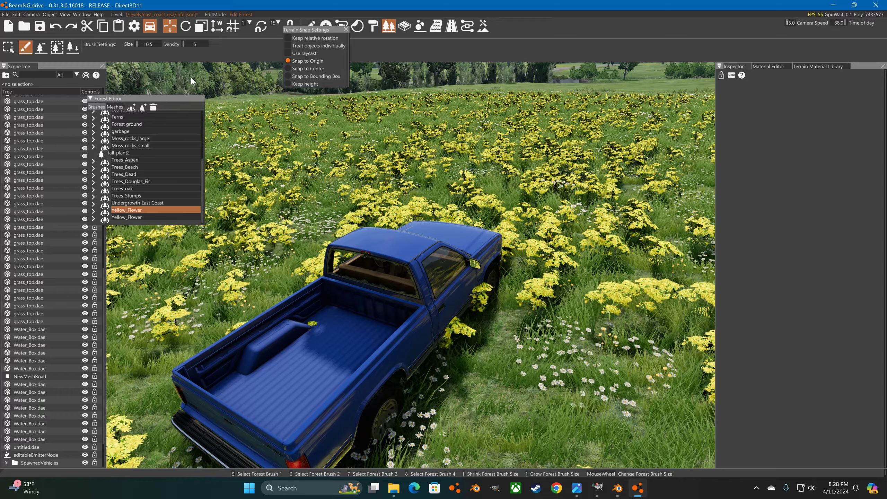
Step: Leave the world editor and drive the pickup through the painted yellow flowers toward the house
{"action": "key", "text": "F11"}
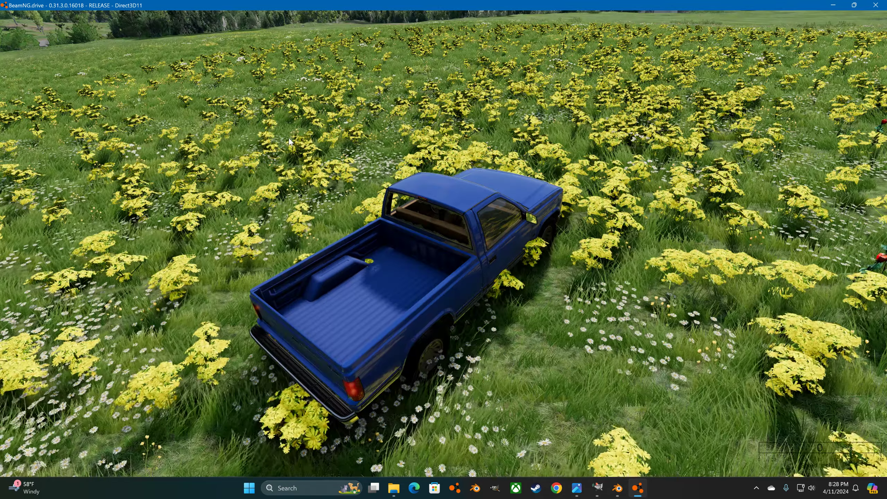
{"action": "key", "text": "Up"}
{"action": "key", "text": "Up"}
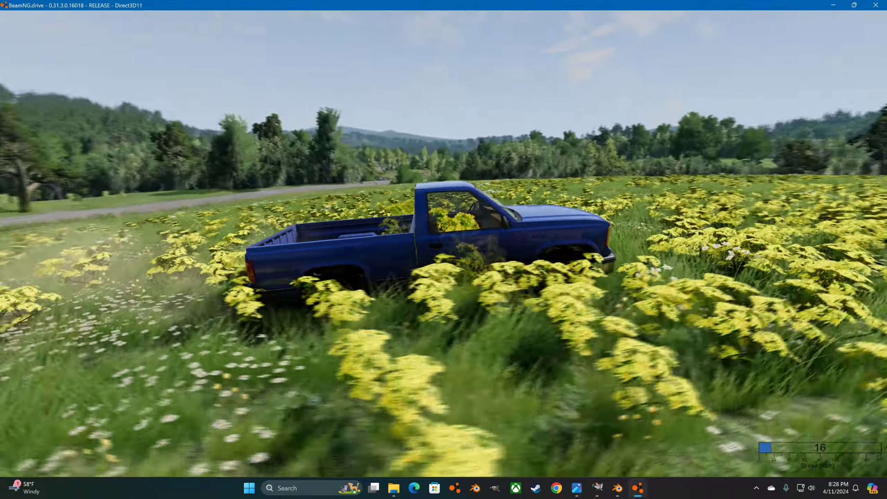
{"action": "key", "text": "Up"}
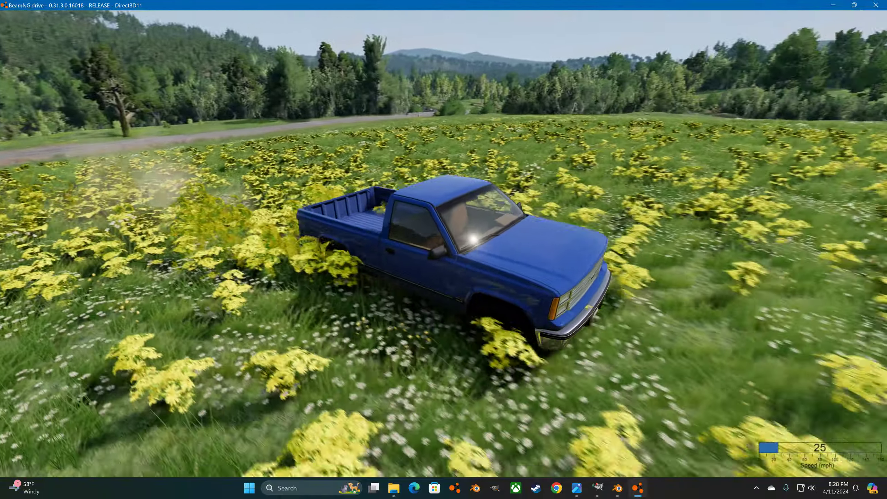
{"action": "key", "text": "Down"}
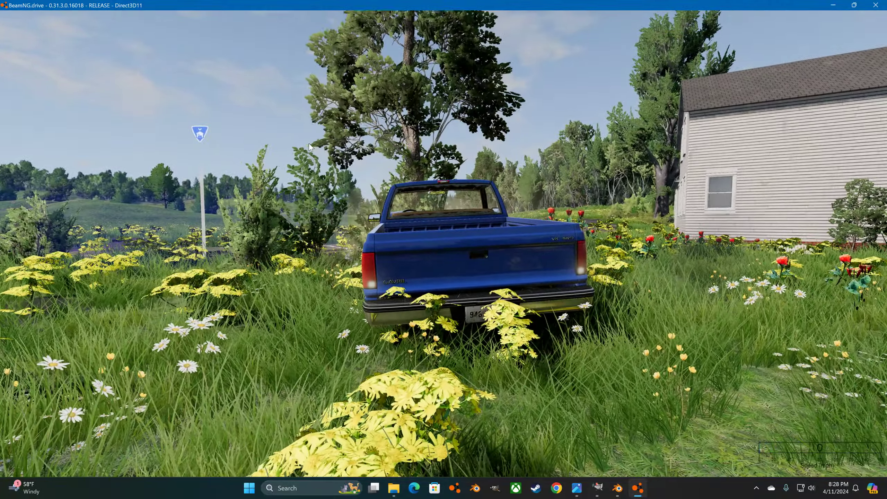
Step: Reset the pickup and drive it through the yellow flowers again, out onto the open grass
{"action": "key", "text": "r"}
{"action": "key", "text": "Up"}
{"action": "right_click_drag", "start_coordinate": [307, 140], "coordinate": [461, 93]}
{"action": "key", "text": "Left"}
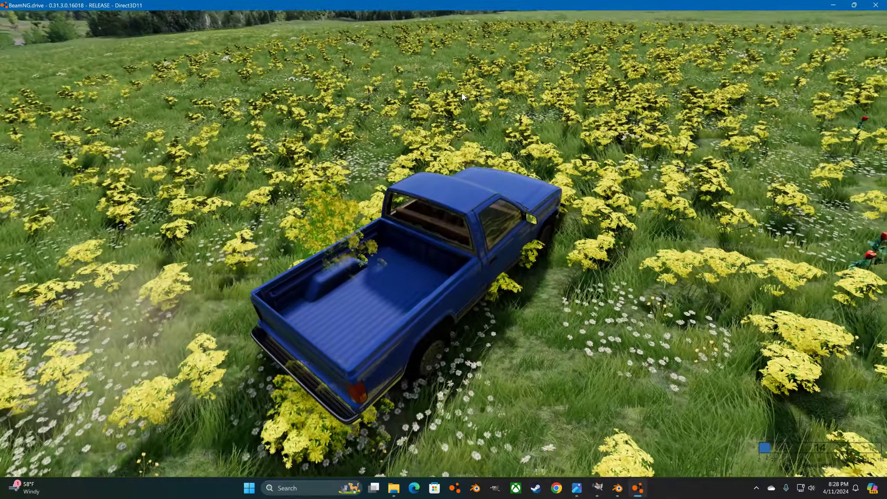
{"action": "key", "text": "Up"}
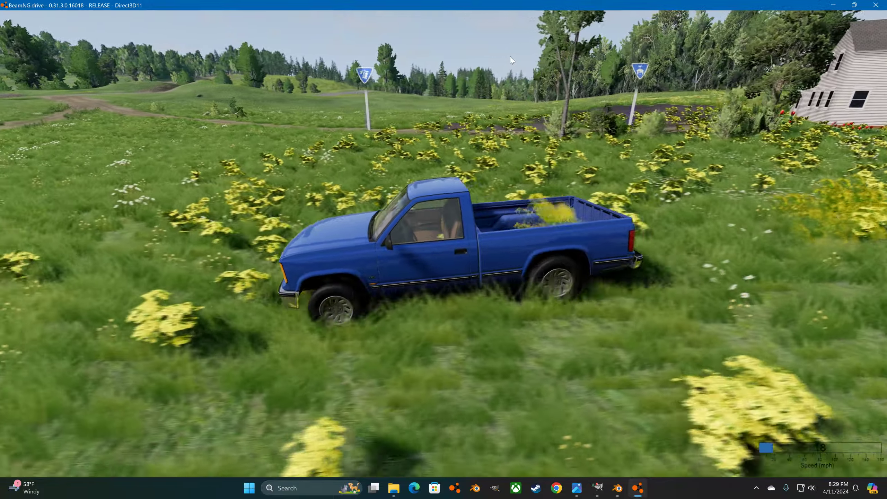
{"action": "right_click_drag", "start_coordinate": [510, 57], "coordinate": [510, 56]}
{"action": "key", "text": "Left"}
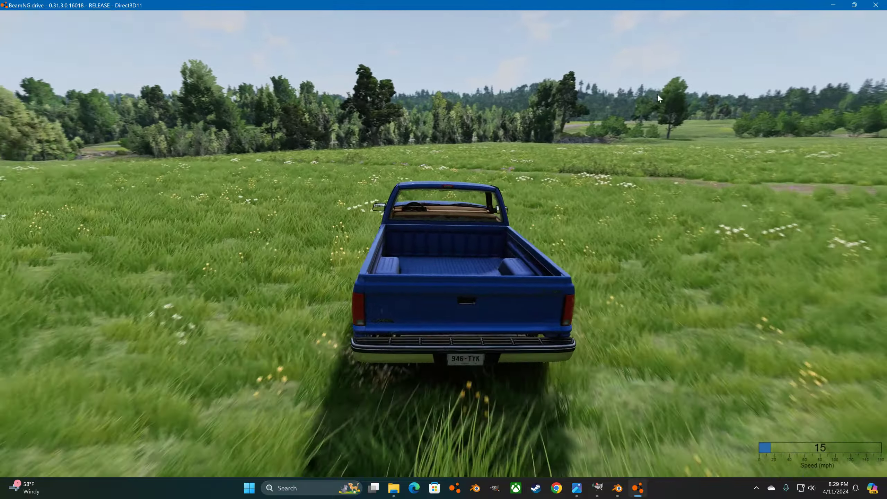
Step: Turn the pickup around and drive back through the yellow flowers, stopping near the roses by the house
{"action": "key", "text": "Left"}
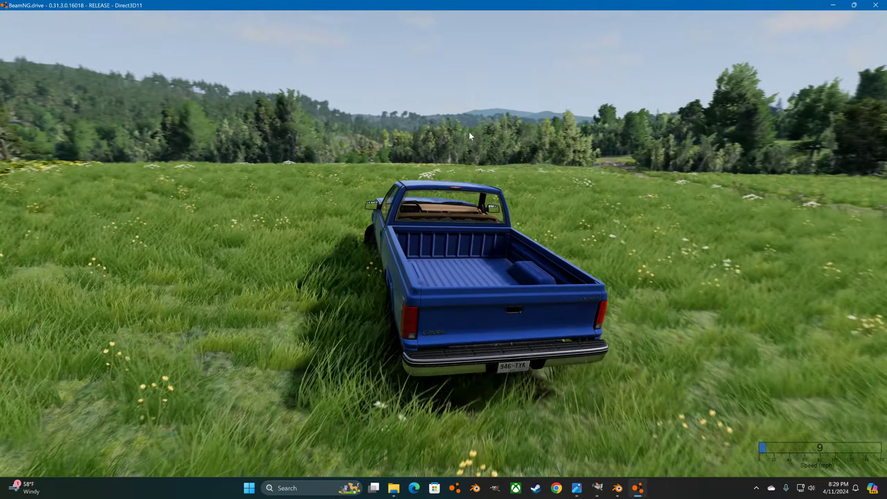
{"action": "key", "text": "Left"}
{"action": "key", "text": "Up"}
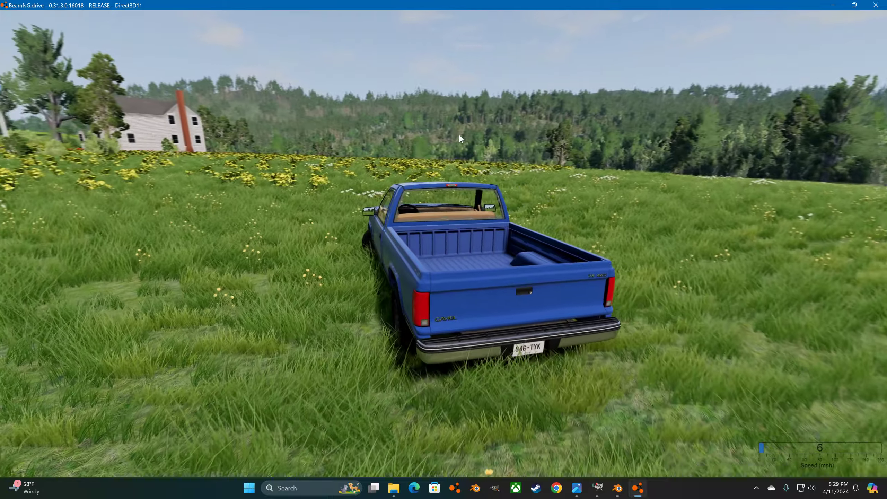
{"action": "key", "text": "Up"}
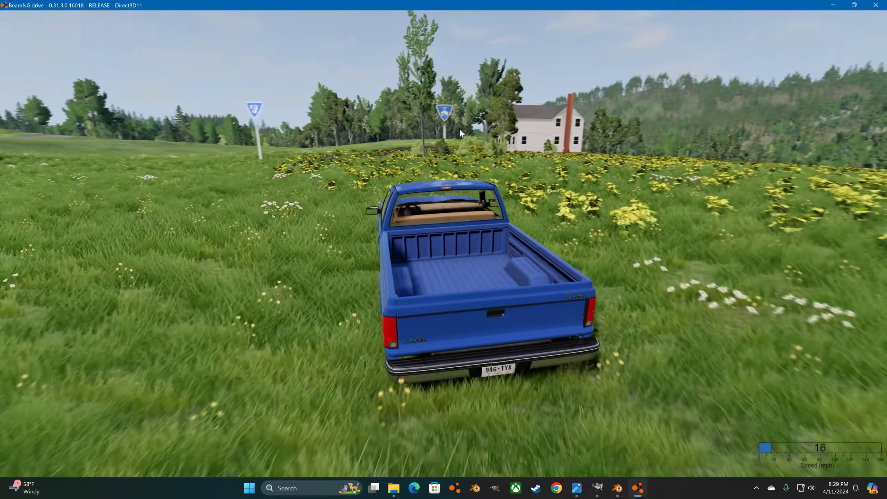
{"action": "key", "text": "Right"}
{"action": "key", "text": "Up"}
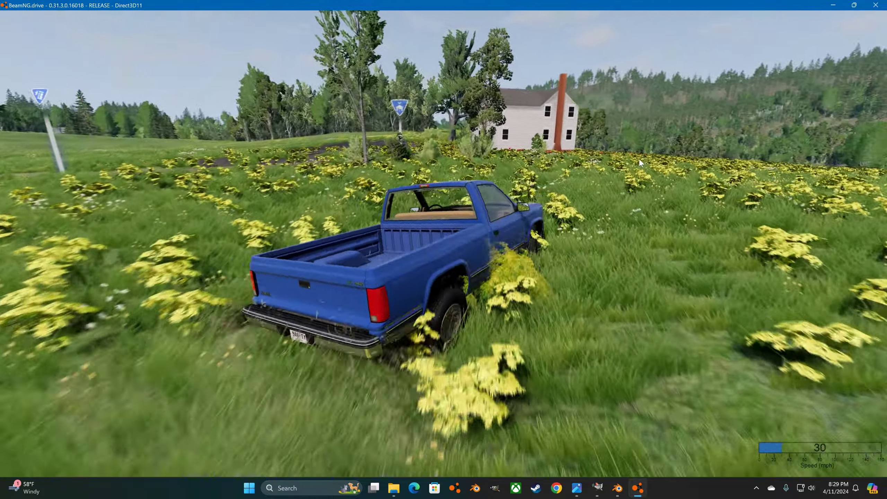
{"action": "key", "text": "Down"}
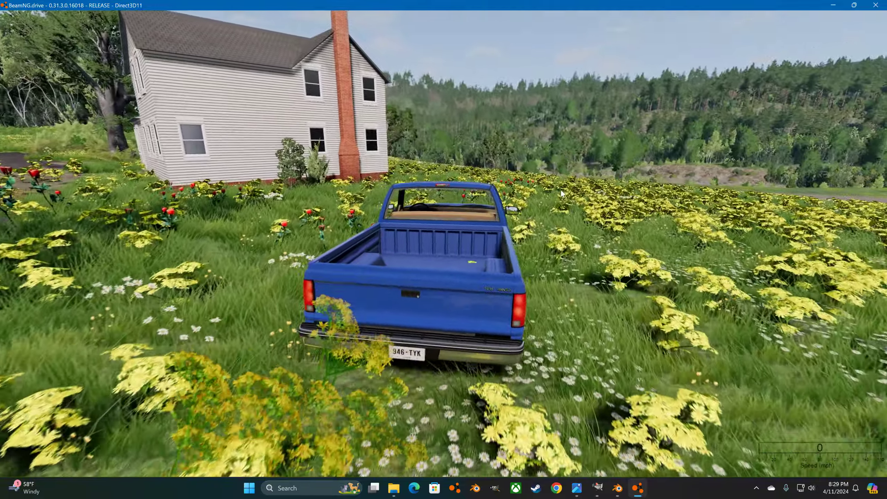
Step: Watch from above while driving the pickup through the mixed roses and yellow flowers to the house and reversing back
{"action": "right_click_drag", "start_coordinate": [561, 191], "coordinate": [571, 163]}
{"action": "key", "text": "Up"}
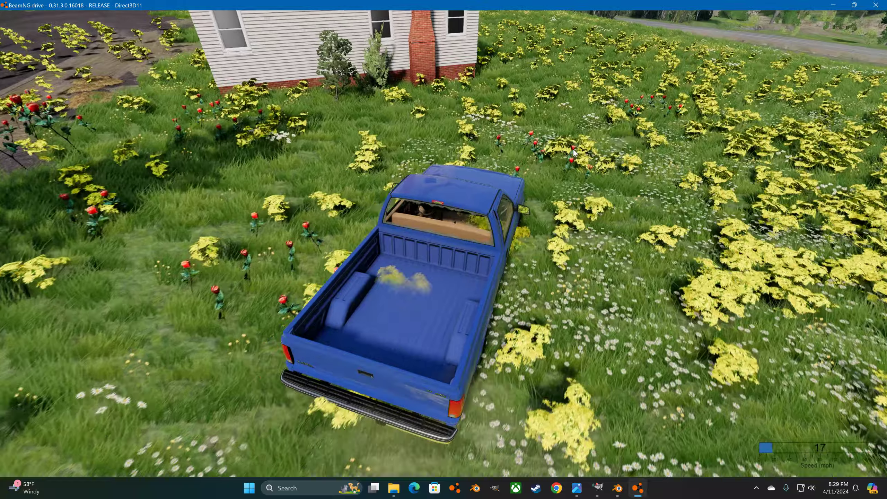
{"action": "key", "text": "Down"}
{"action": "key", "text": "Down"}
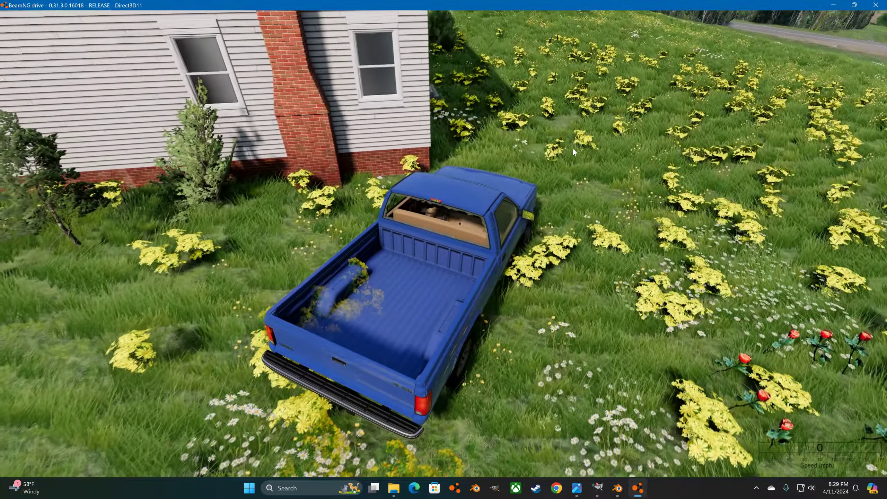
{"action": "key", "text": "Down"}
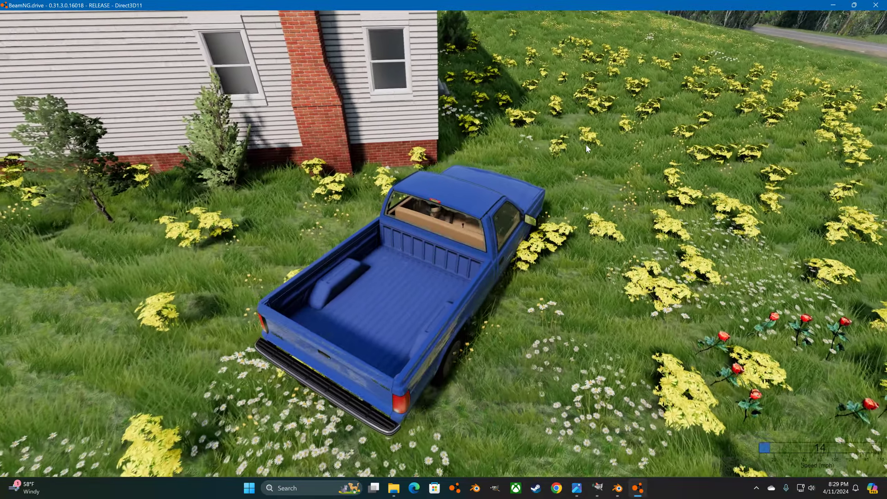
{"action": "key", "text": "Down"}
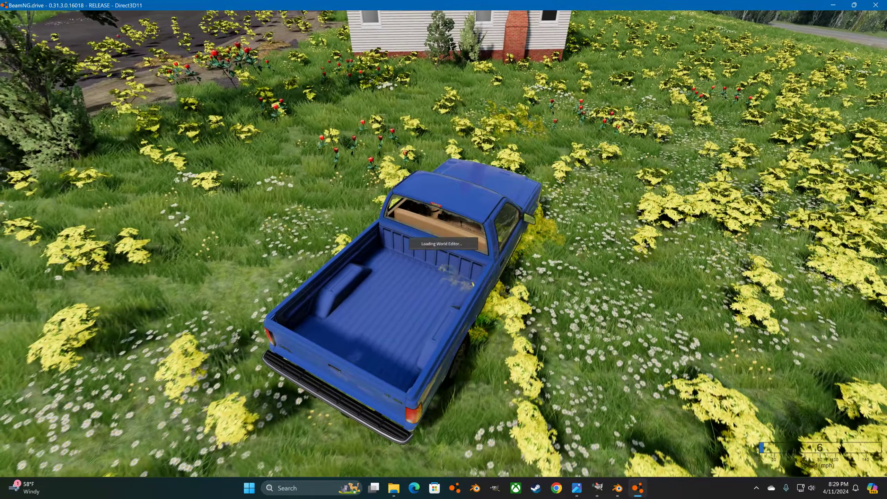
Step: Return to the world editor, select a large patch of flowers in the field before the house, and delete it
{"action": "key", "text": "F11"}
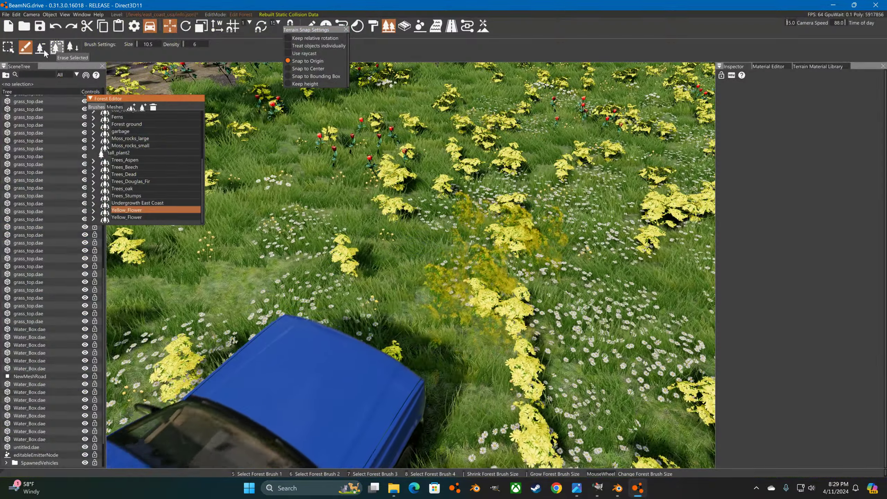
{"action": "left_click", "coordinate": [10, 48]}
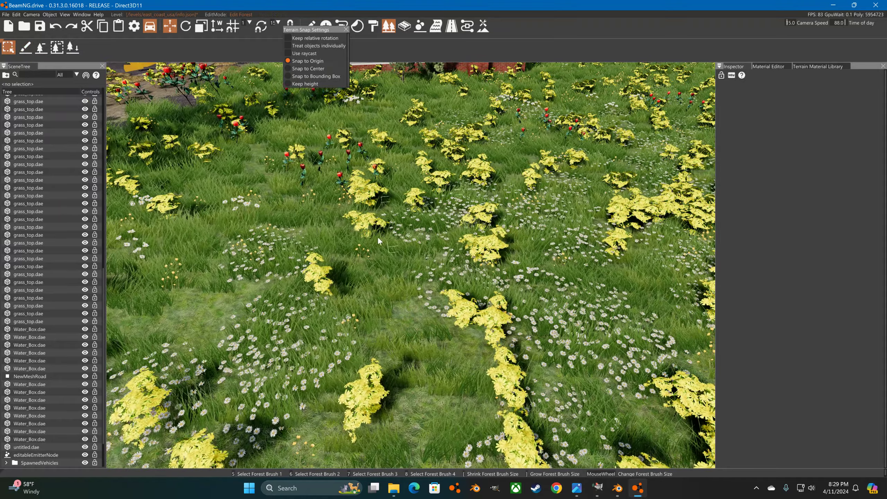
{"action": "key", "text": "Delete"}
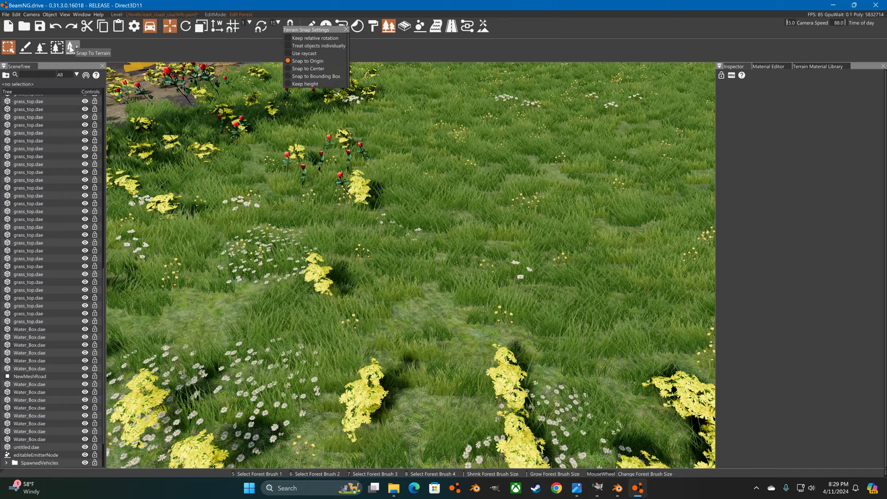
Step: Paint a dense patch of roses with the Red_Rose forest brush across the cleared field beyond the yellow flowers
{"action": "left_click", "coordinate": [25, 47]}
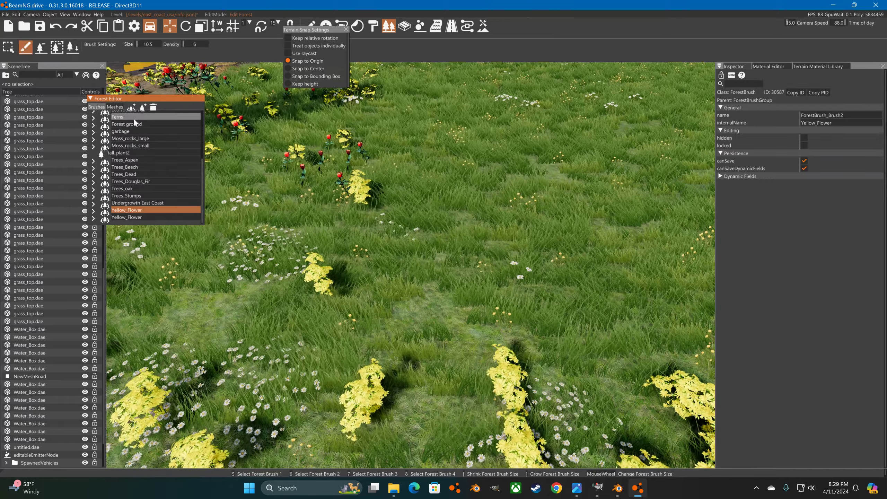
{"action": "scroll", "coordinate": [133, 119], "scroll_direction": "up", "scroll_amount": 4}
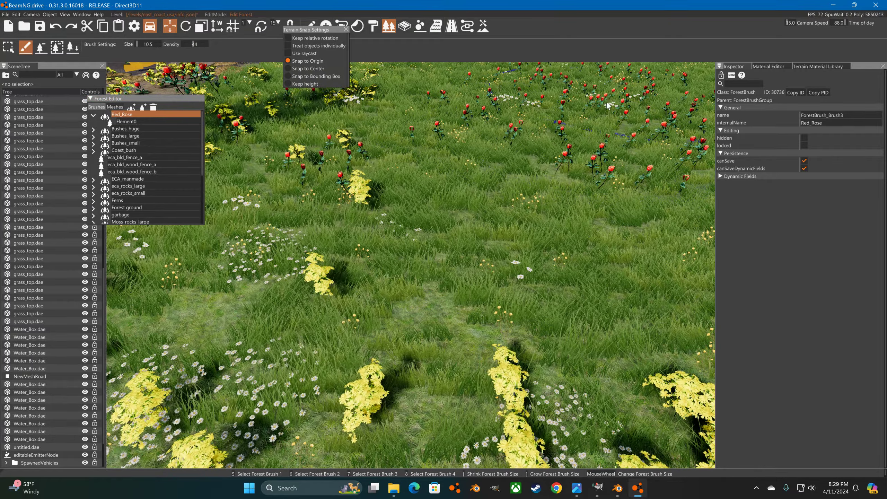
{"action": "right_click_drag", "start_coordinate": [607, 103], "coordinate": [605, 107]}
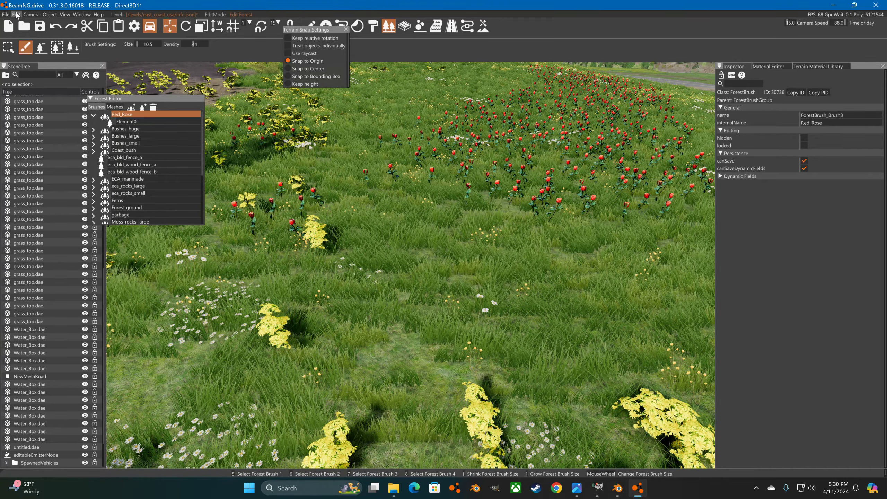
Step: Leave the world editor and replace the pickup with the Civetta Scintilla Off-Road (DCT) in Blu Aurora
{"action": "key", "text": "F11"}
{"action": "key", "text": "Escape"}
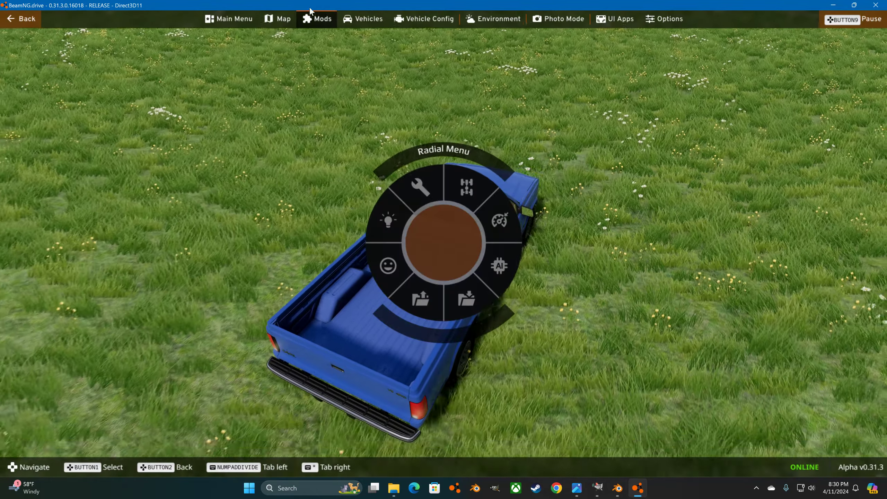
{"action": "left_click", "coordinate": [362, 17]}
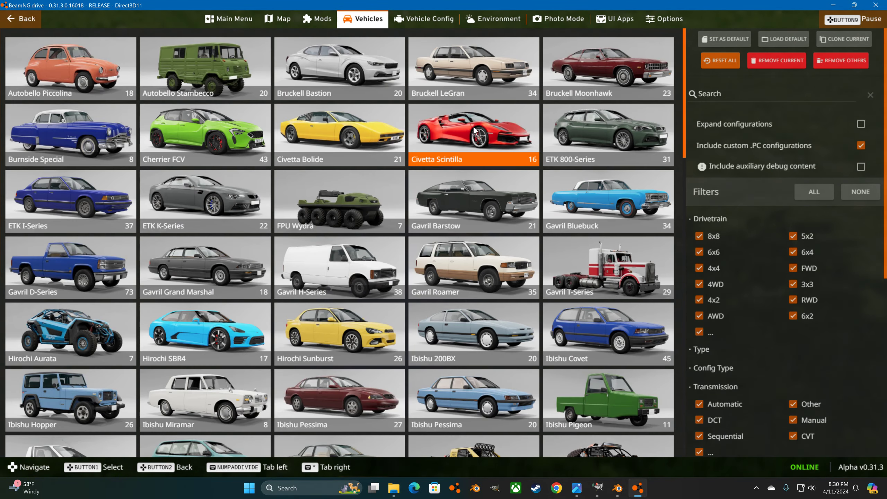
{"action": "left_click", "coordinate": [474, 130]}
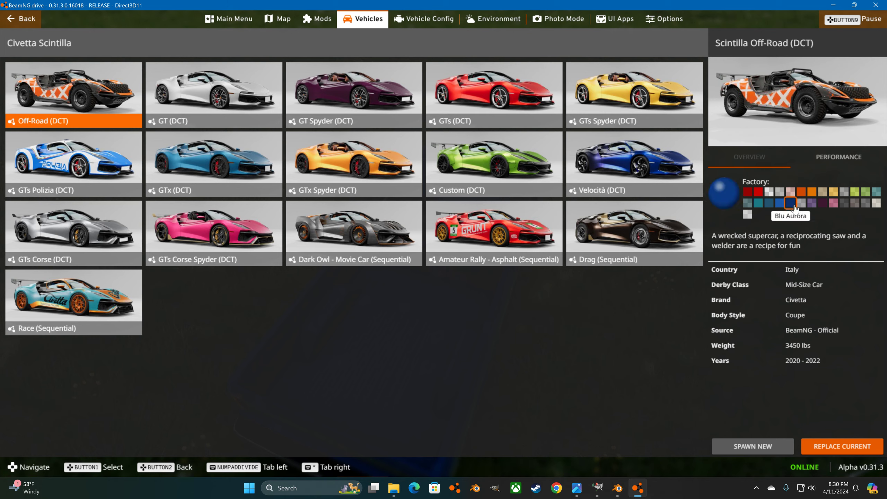
{"action": "left_click", "coordinate": [833, 445]}
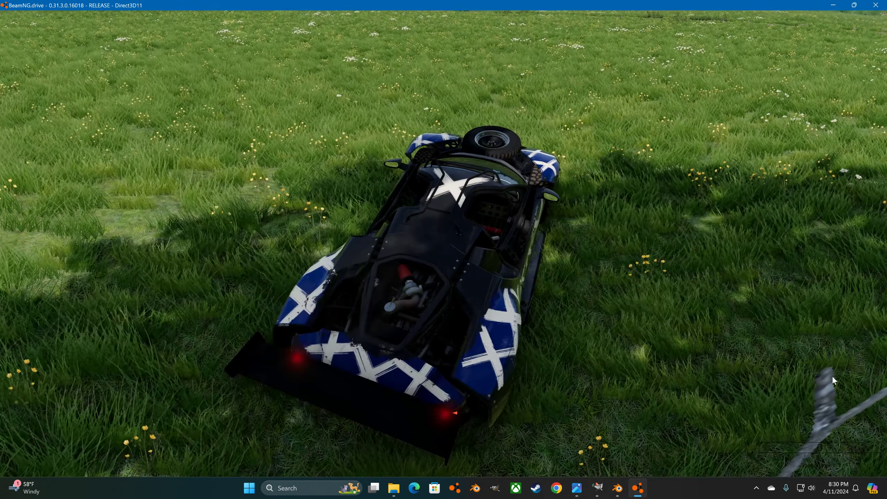
Step: Drive the Scintilla around the open grass field, turning it about and accelerating across the meadow
{"action": "key", "text": "w"}
{"action": "right_click_drag", "start_coordinate": [846, 316], "coordinate": [850, 258]}
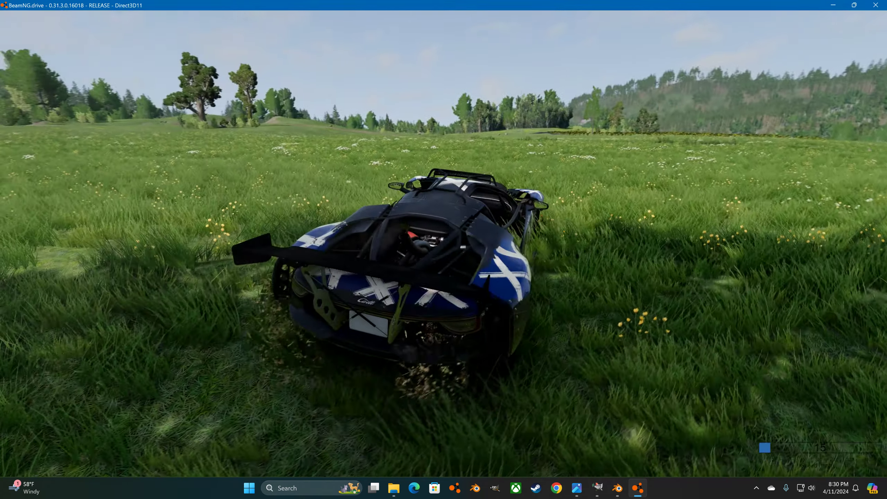
{"action": "key", "text": "w"}
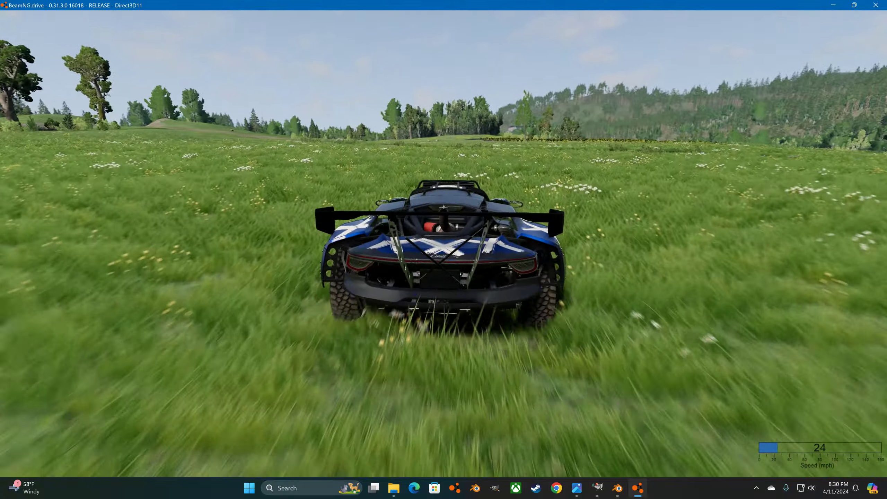
{"action": "right_click_drag", "start_coordinate": [851, 319], "coordinate": [772, 264]}
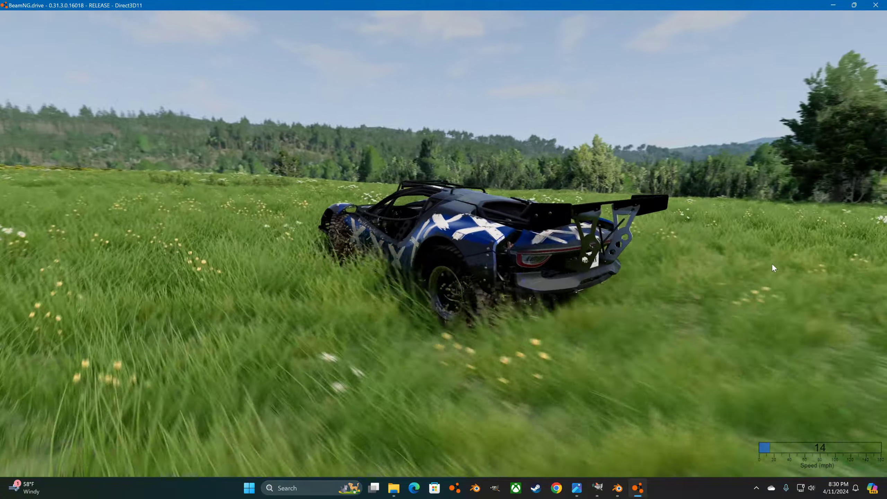
{"action": "key", "text": "d"}
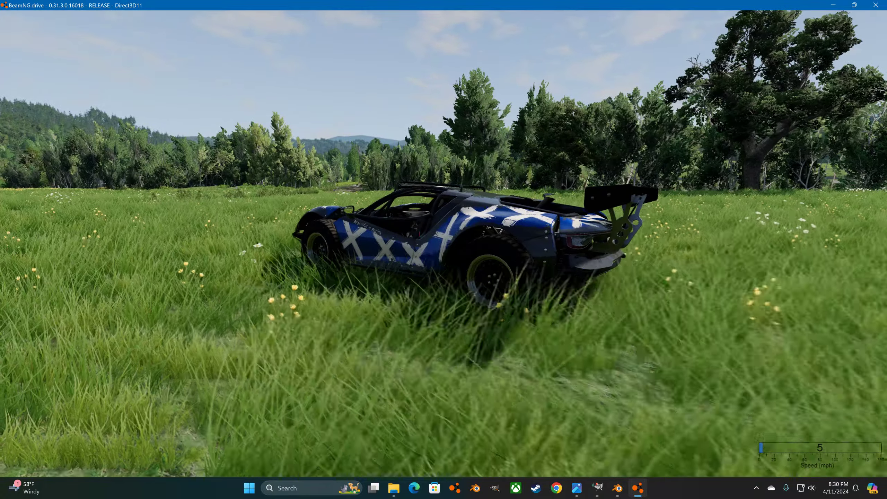
{"action": "key", "text": "w"}
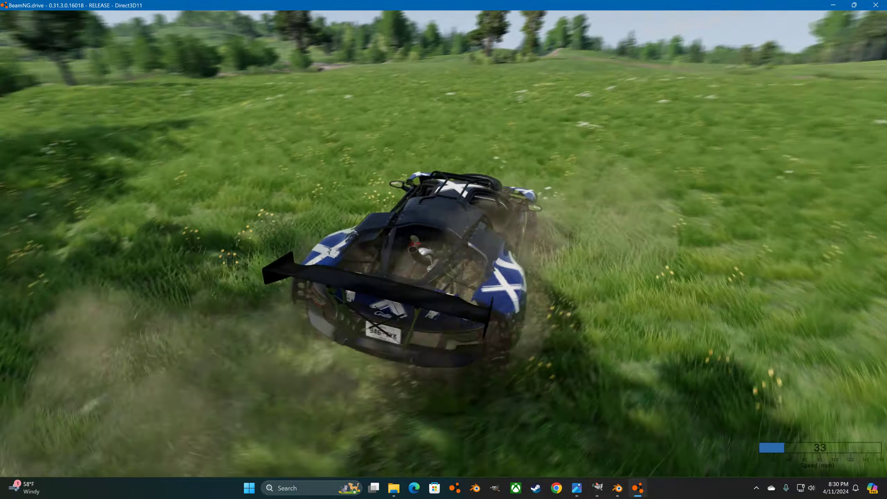
{"action": "key", "text": "w"}
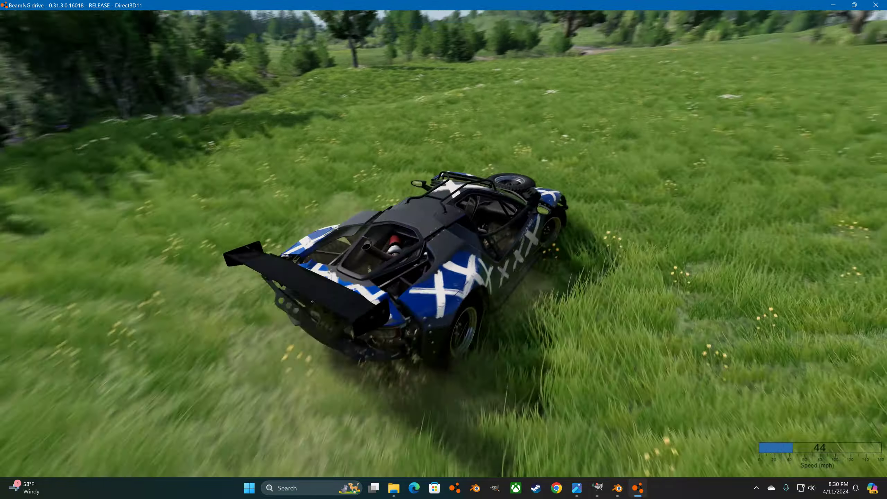
{"action": "key", "text": "w"}
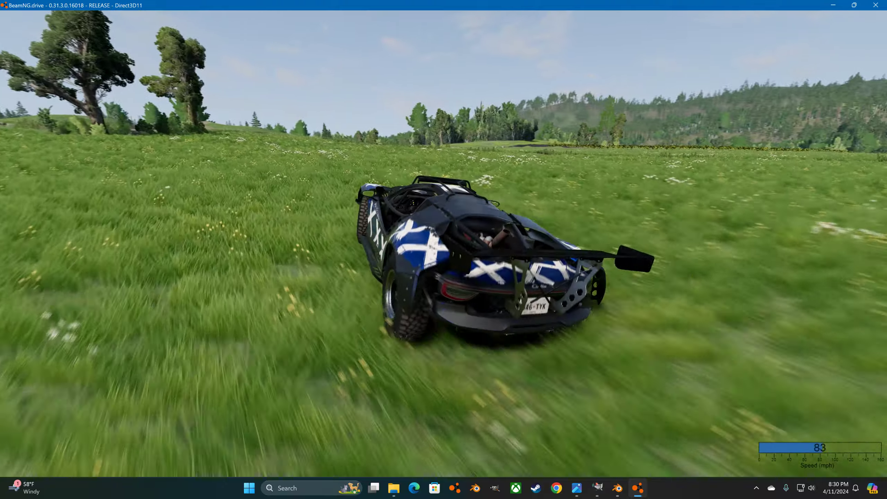
Step: Drive over the dirt track and through the yellow flowers, braking at the edge of the rose field
{"action": "key", "text": "space"}
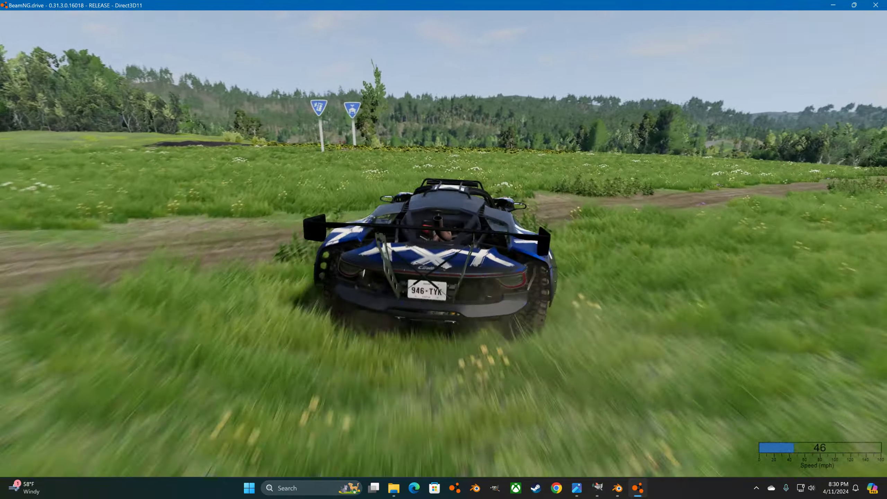
{"action": "key", "text": "d"}
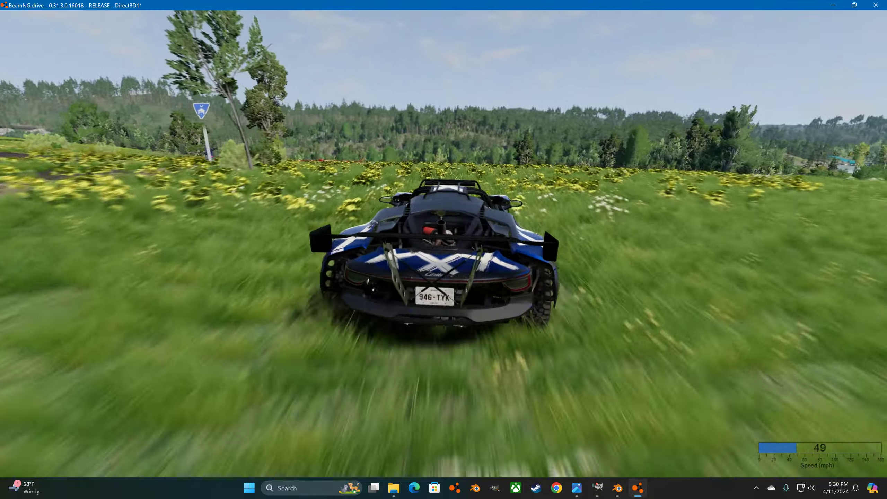
{"action": "key", "text": "w"}
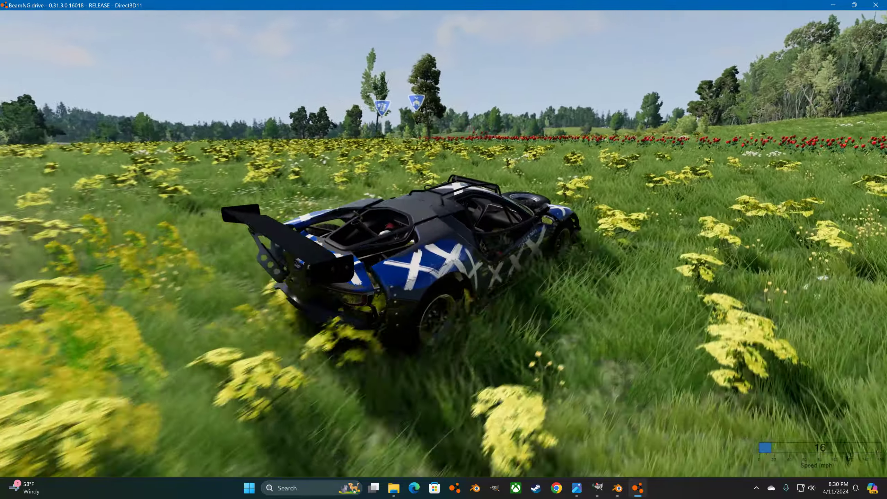
{"action": "key", "text": "w"}
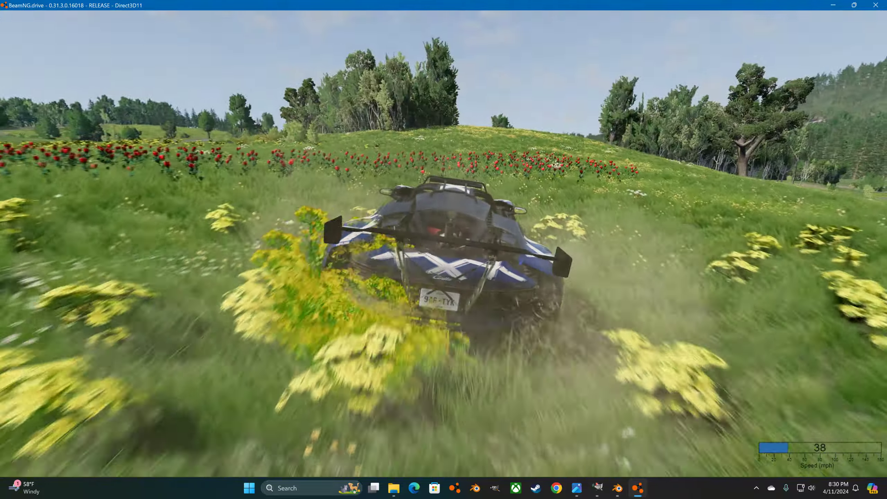
{"action": "key", "text": "s"}
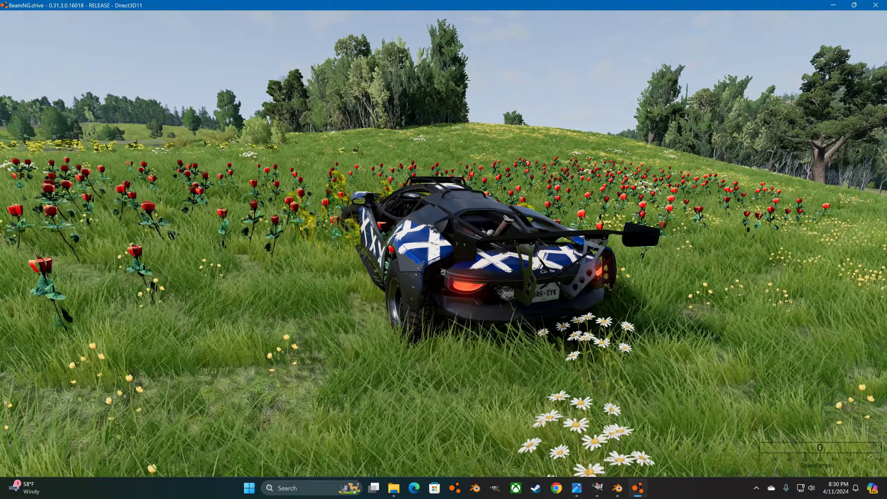
Step: Drive the Scintilla back and forth through the roses and stop it among them
{"action": "key", "text": "w"}
{"action": "key", "text": "a"}
{"action": "key", "text": "s"}
{"action": "key", "text": "w"}
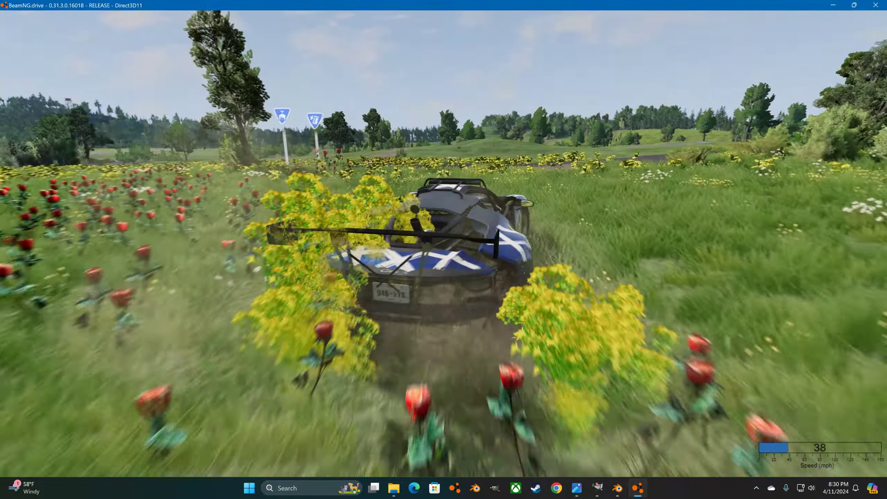
{"action": "key", "text": "s"}
{"action": "key", "text": "w"}
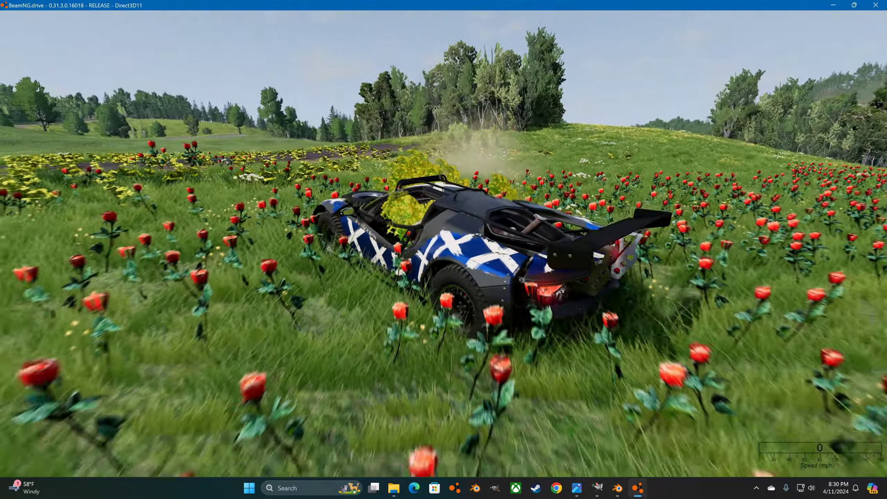
{"action": "key", "text": "w"}
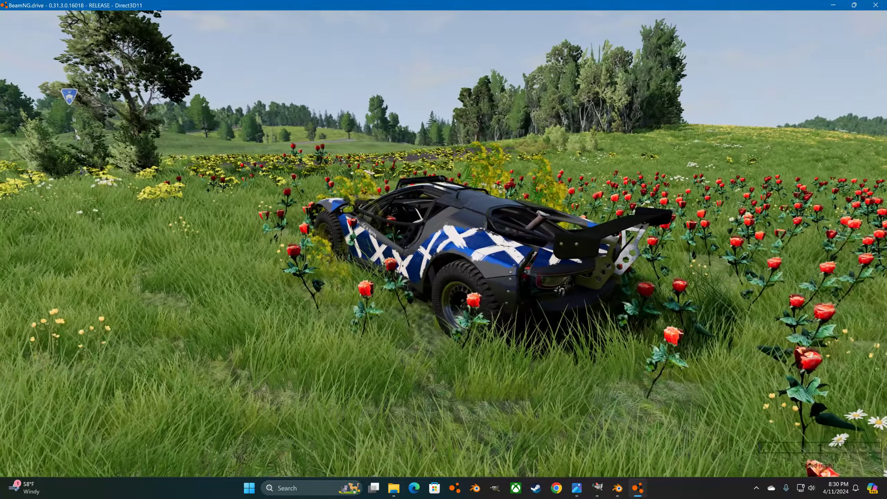
{"action": "key", "text": "s"}
Step: Return to the world editor and open the Particle Editor
{"action": "key", "text": "F11"}
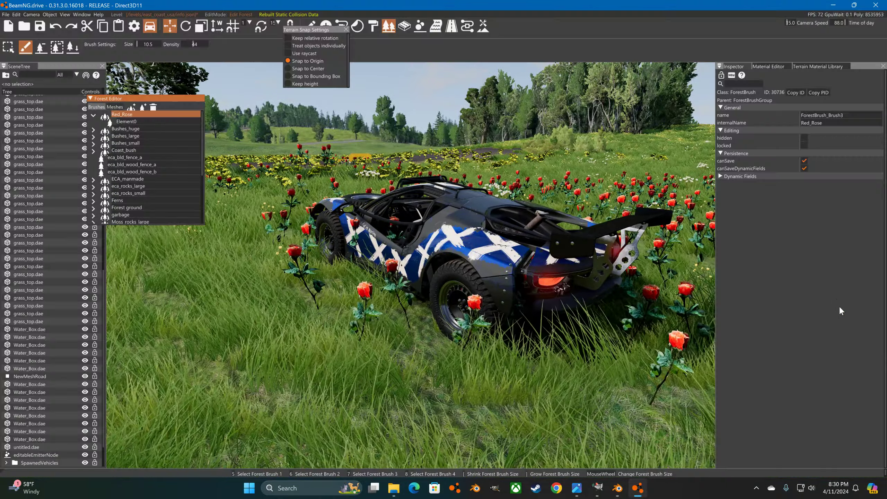
{"action": "left_click", "coordinate": [419, 26]}
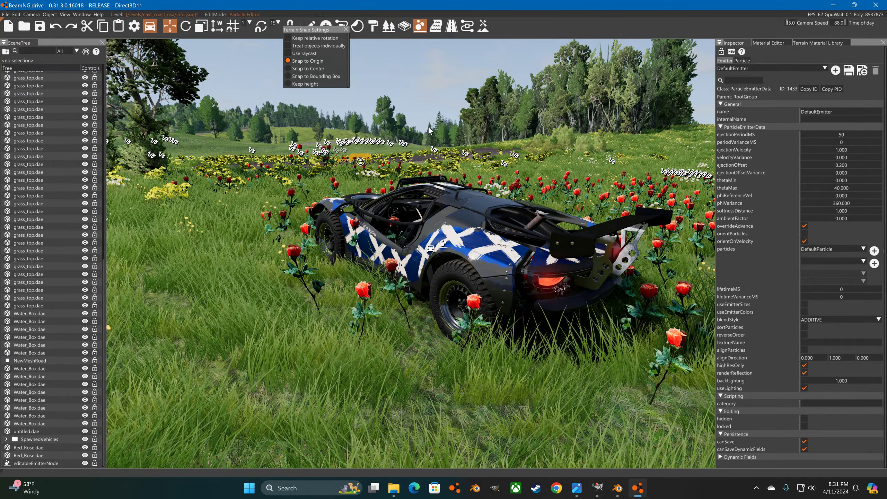
Step: Switch to GIMP and crop the red_rose image to a 2848 × 2848 px square around the long-stemmed rose
{"action": "left_click", "coordinate": [601, 488]}
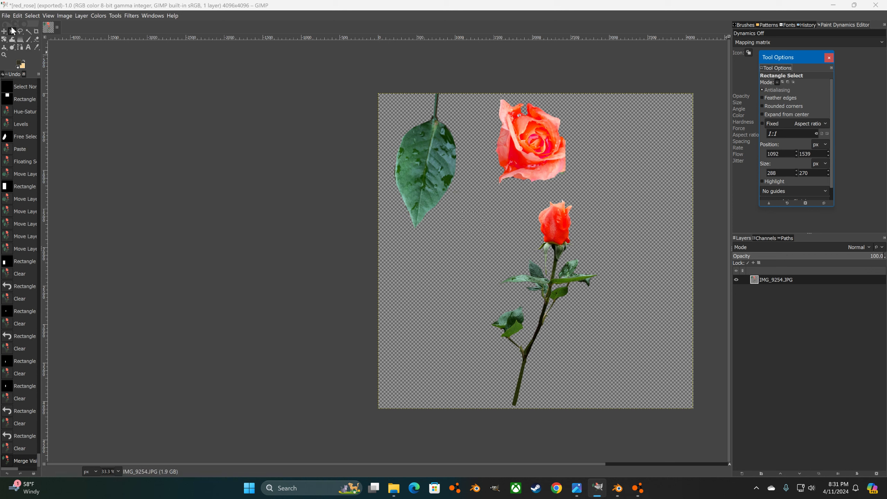
{"action": "left_click", "coordinate": [37, 32]}
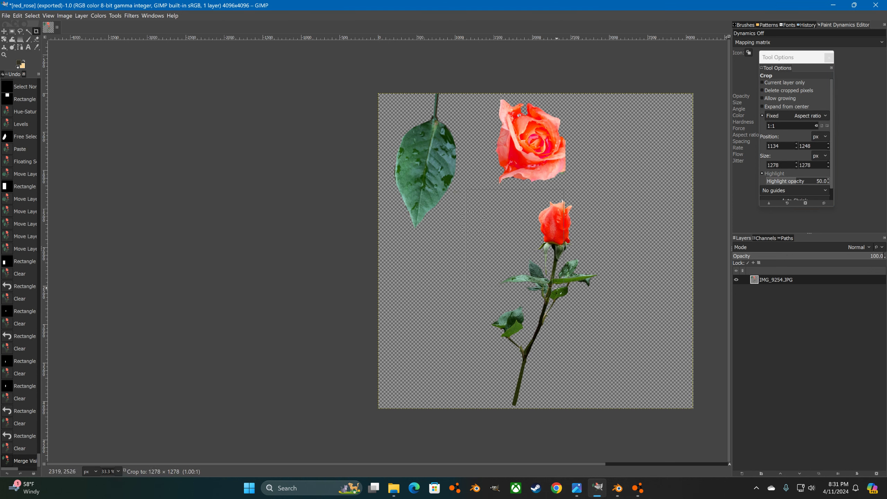
{"action": "left_click_drag", "start_coordinate": [688, 440], "coordinate": [677, 393]}
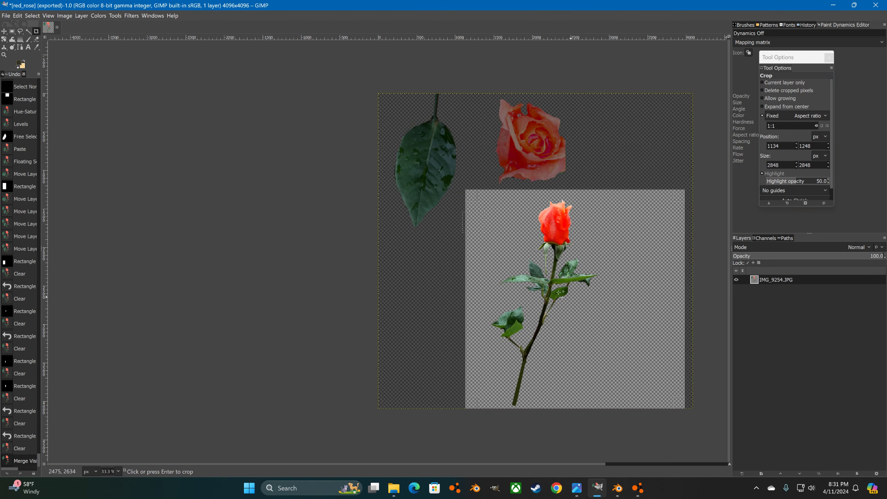
{"action": "left_click", "coordinate": [5, 33]}
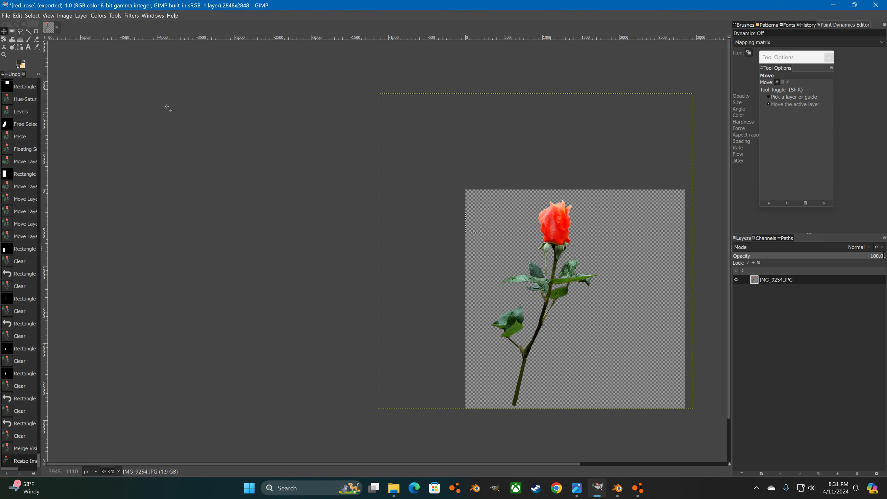
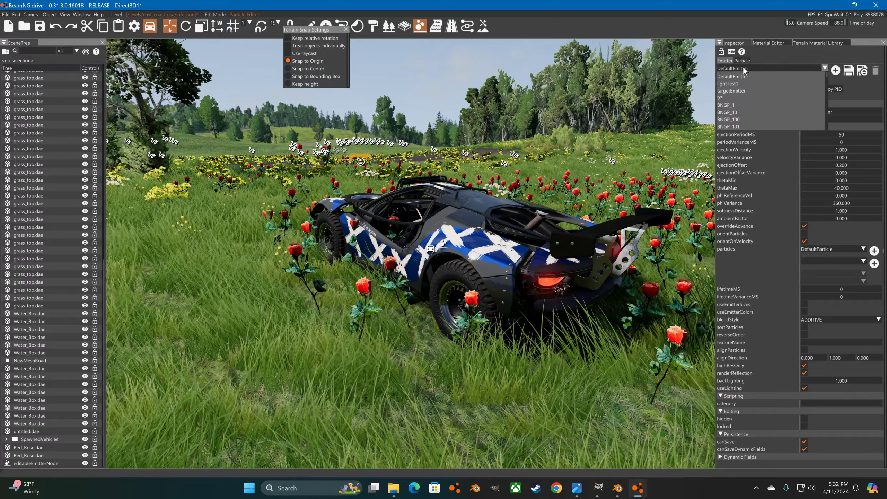
Step: Look through the available particle emitters and load emitter 97
{"action": "scroll", "coordinate": [742, 114], "scroll_direction": "down", "scroll_amount": 10}
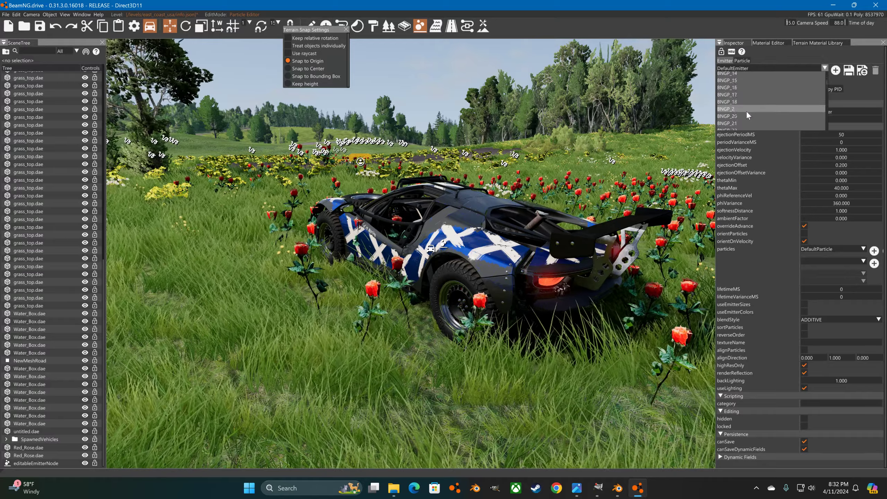
{"action": "scroll", "coordinate": [748, 110], "scroll_direction": "down", "scroll_amount": 12}
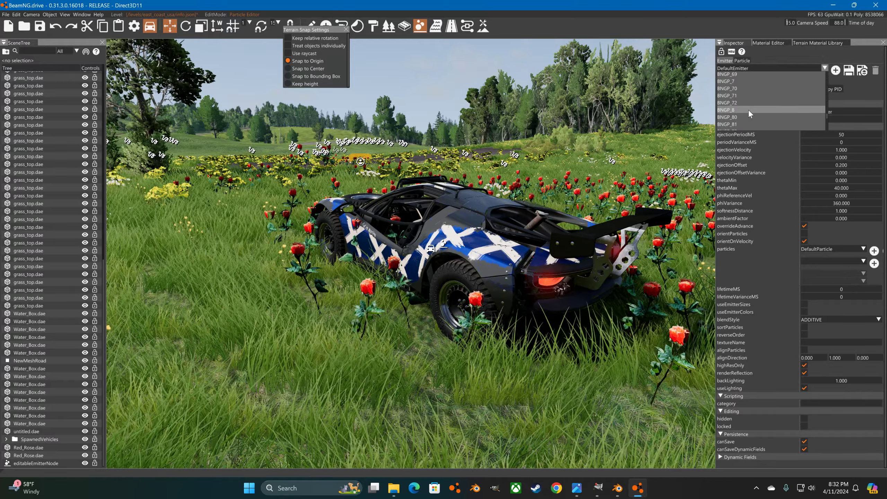
{"action": "scroll", "coordinate": [748, 109], "scroll_direction": "up", "scroll_amount": 10}
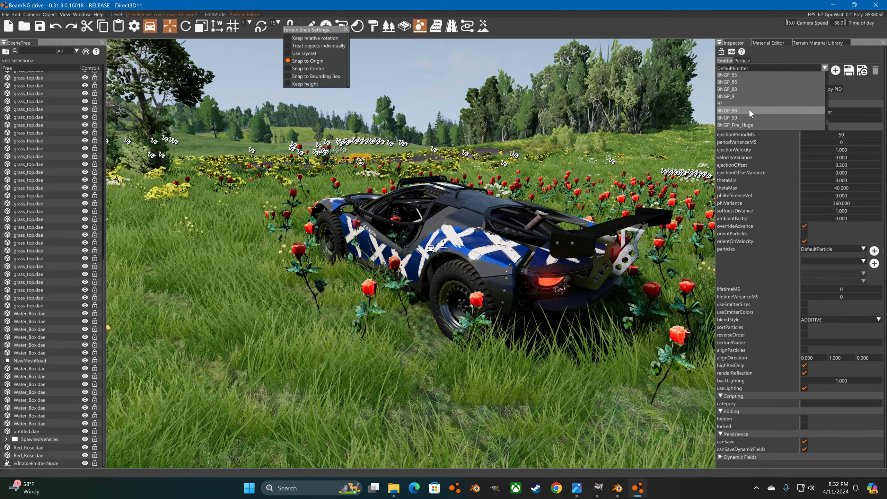
{"action": "scroll", "coordinate": [752, 107], "scroll_direction": "down", "scroll_amount": 10}
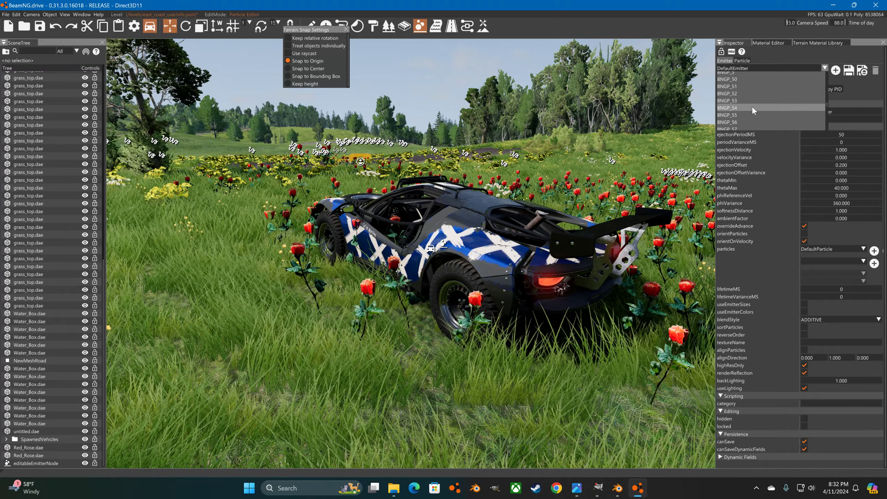
{"action": "scroll", "coordinate": [752, 106], "scroll_direction": "up", "scroll_amount": 4}
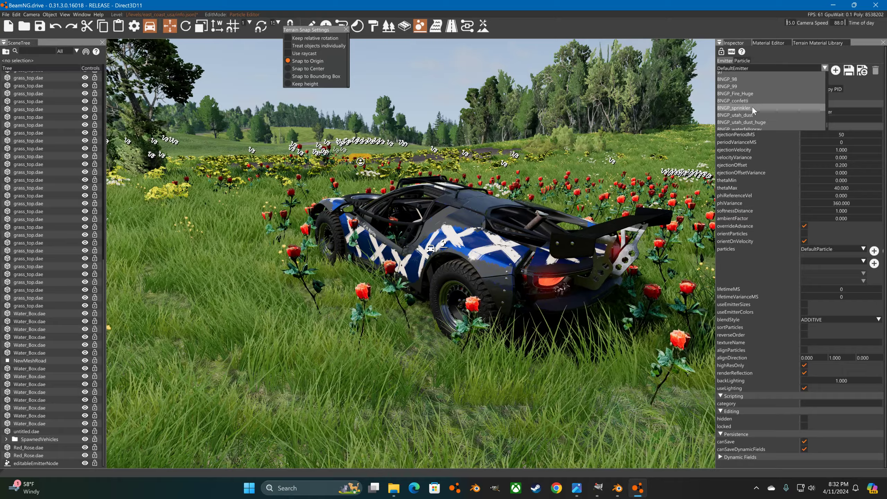
{"action": "scroll", "coordinate": [732, 98], "scroll_direction": "up", "scroll_amount": 15}
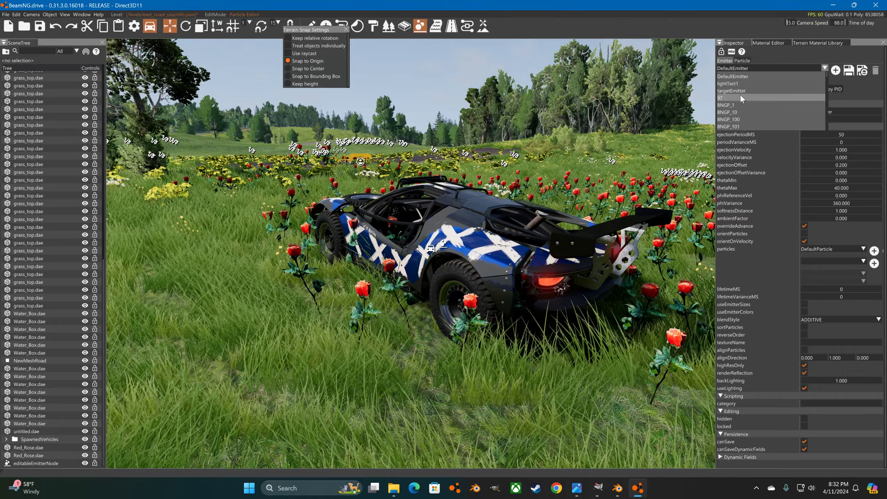
{"action": "left_click", "coordinate": [740, 95]}
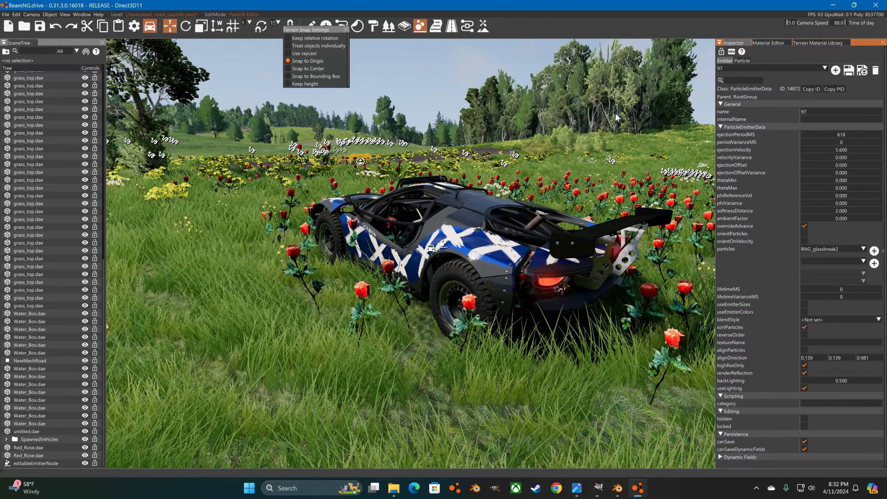
Step: Reopen the Particle Editor facing the open rose field and load the BNGP_100 emitter
{"action": "right_click_drag", "start_coordinate": [644, 122], "coordinate": [663, 121]}
{"action": "right_click_drag", "start_coordinate": [590, 118], "coordinate": [596, 114]}
{"action": "right_click_drag", "start_coordinate": [535, 130], "coordinate": [548, 130]}
{"action": "right_click_drag", "start_coordinate": [472, 106], "coordinate": [486, 100]}
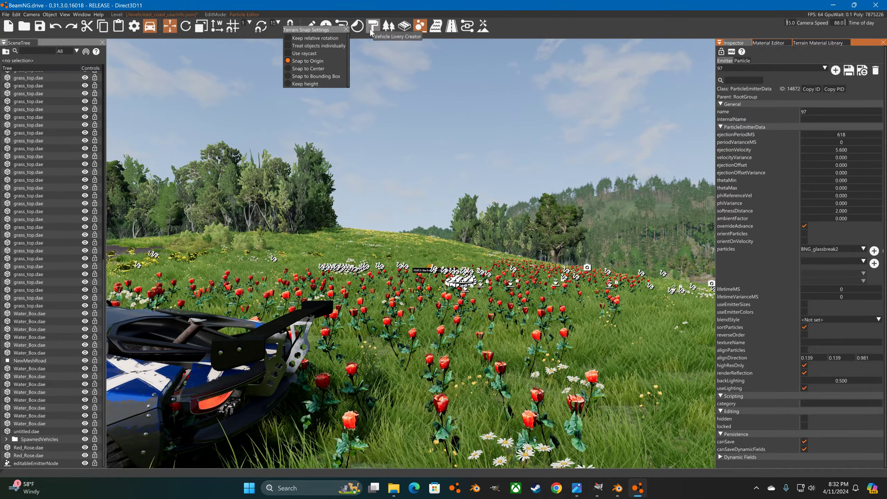
{"action": "left_click", "coordinate": [418, 28]}
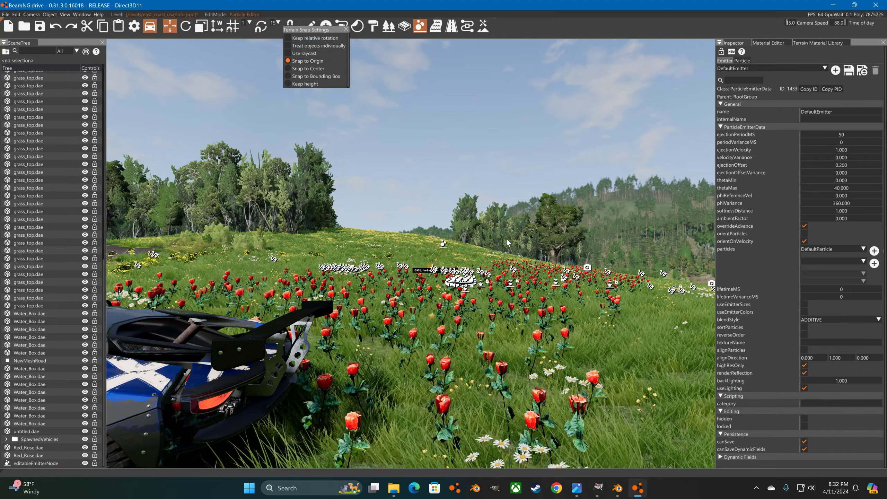
{"action": "left_click", "coordinate": [741, 67]}
{"action": "left_click", "coordinate": [747, 118]}
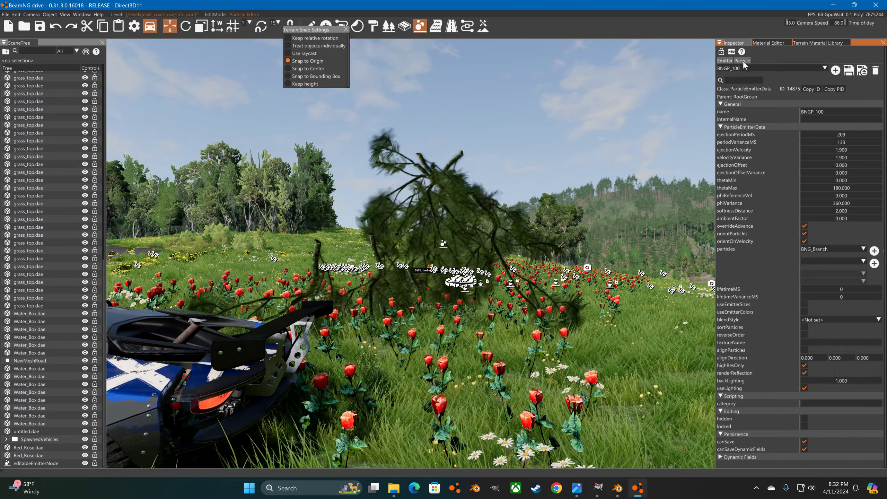
Step: Preview the BNGP_101, BNGP_102 and BNGP_103 emitters one after another
{"action": "left_click", "coordinate": [748, 66]}
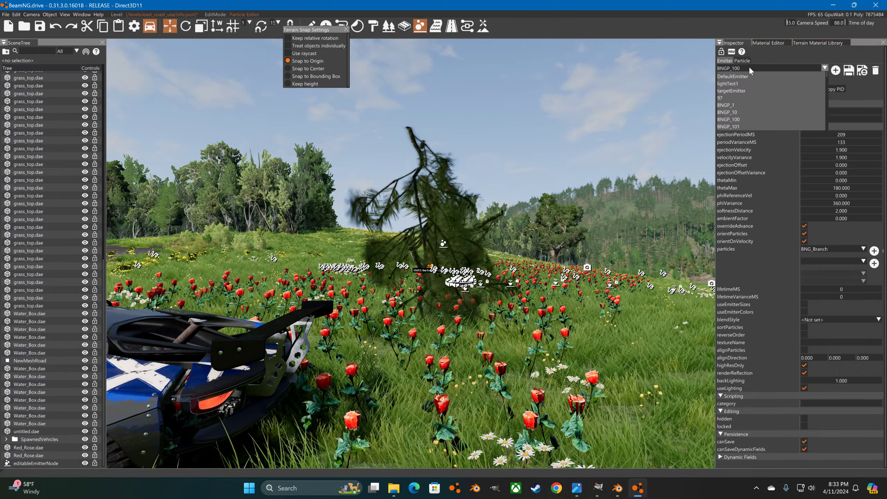
{"action": "left_click", "coordinate": [740, 125]}
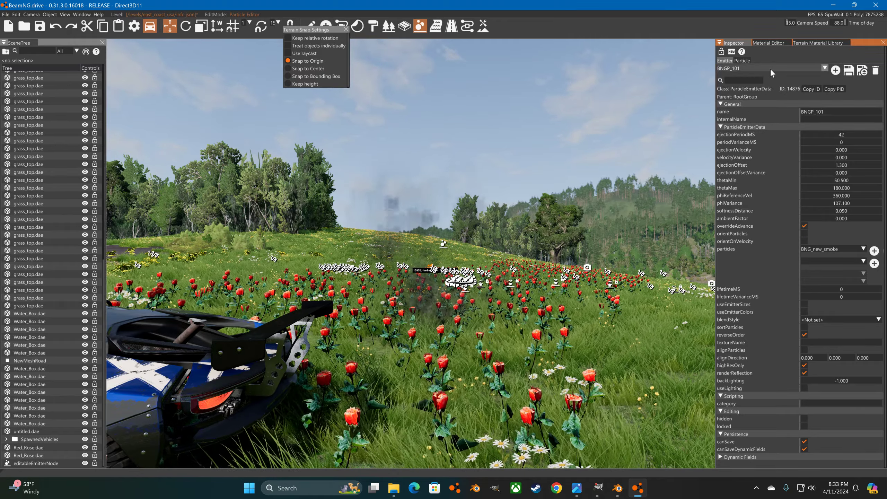
{"action": "left_click", "coordinate": [769, 68]}
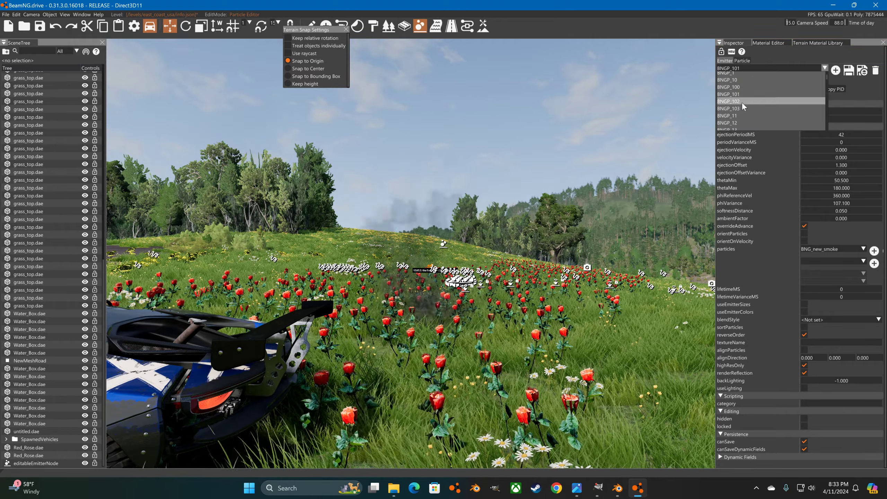
{"action": "left_click", "coordinate": [741, 102]}
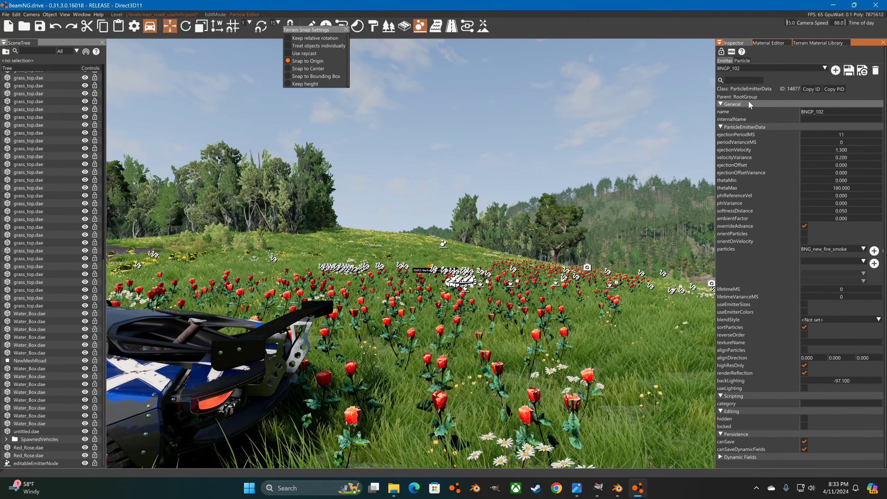
{"action": "left_click", "coordinate": [753, 67]}
{"action": "left_click", "coordinate": [749, 107]}
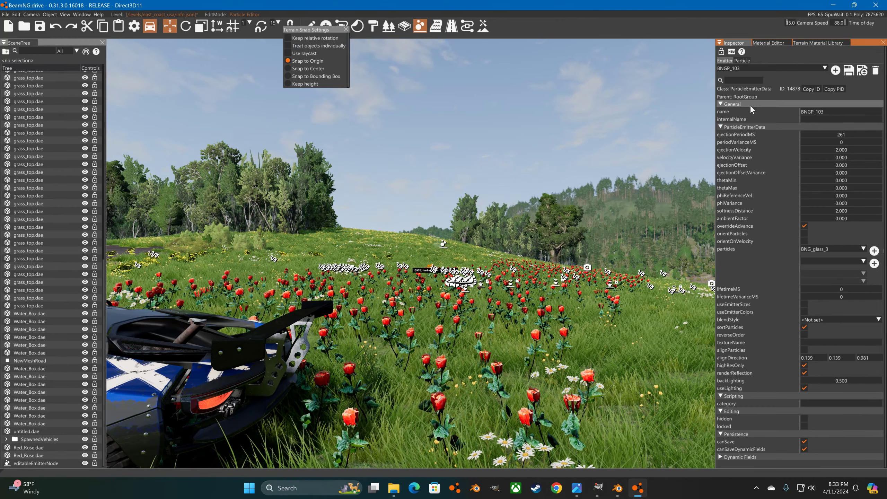
Step: Look further through the numbered emitters and preview BNGP_98
{"action": "left_click", "coordinate": [767, 66]}
{"action": "scroll", "coordinate": [745, 116], "scroll_direction": "down", "scroll_amount": 9}
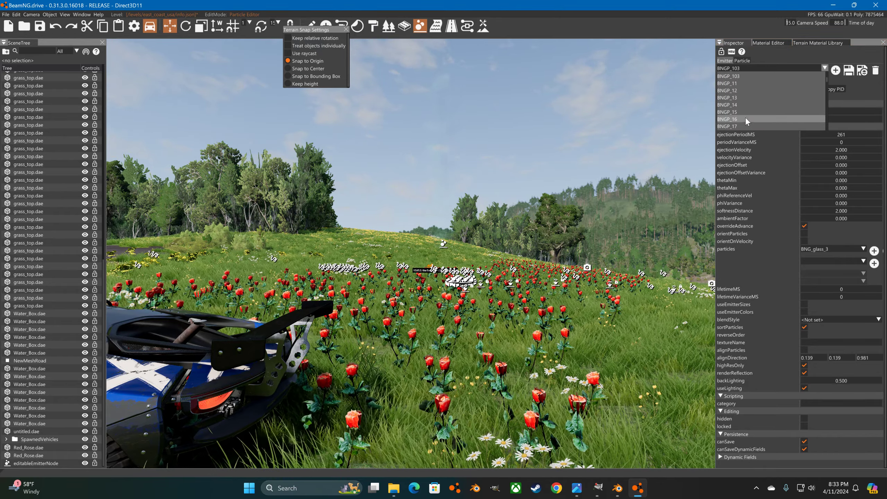
{"action": "scroll", "coordinate": [744, 115], "scroll_direction": "down", "scroll_amount": 10}
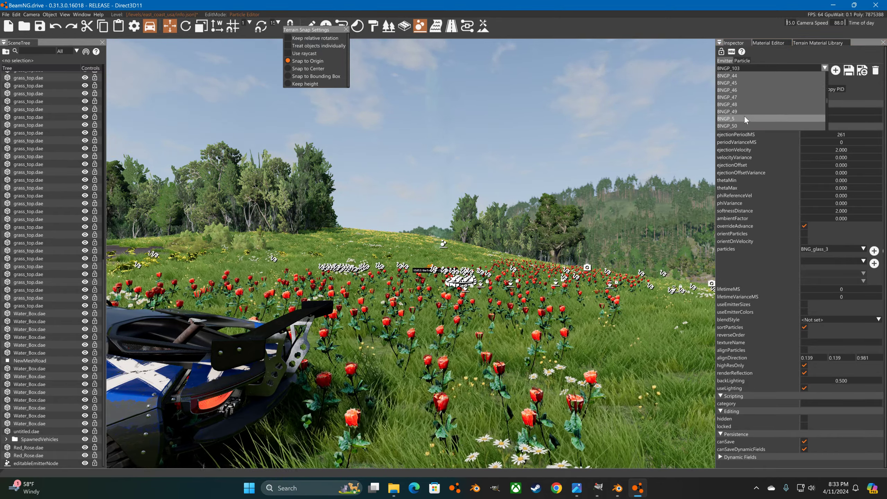
{"action": "scroll", "coordinate": [744, 115], "scroll_direction": "down", "scroll_amount": 7}
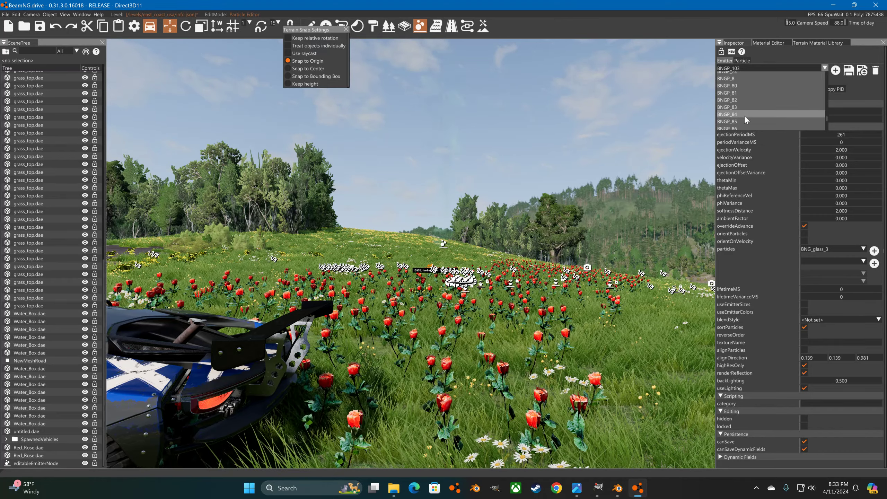
{"action": "scroll", "coordinate": [744, 115], "scroll_direction": "down", "scroll_amount": 3}
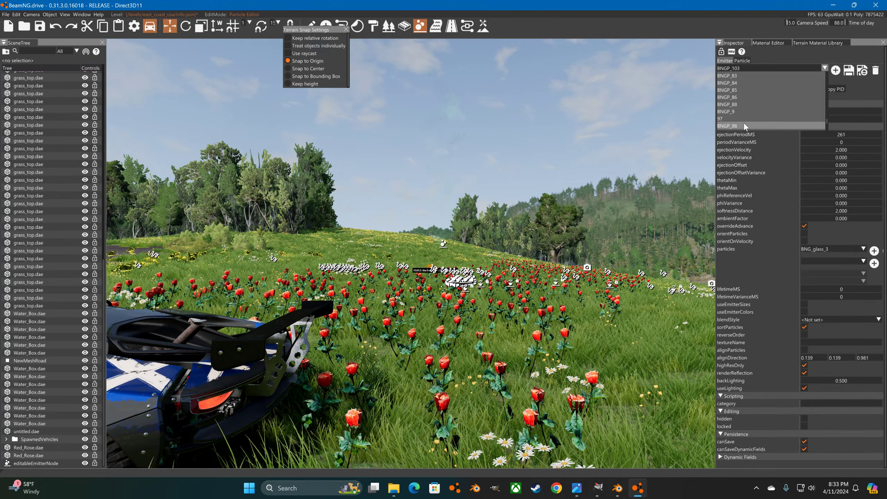
{"action": "left_click", "coordinate": [743, 125]}
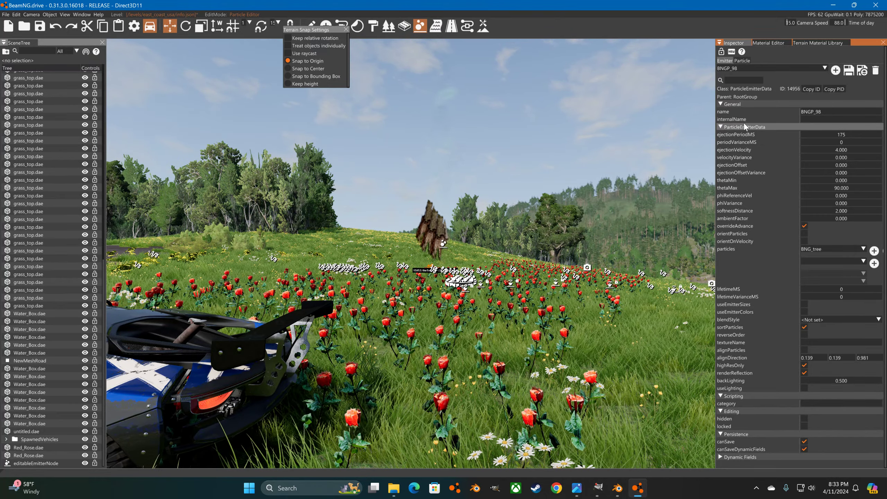
Step: Load the BNGP_99 emitter for editing
{"action": "left_click", "coordinate": [775, 66]}
{"action": "scroll", "coordinate": [774, 78], "scroll_direction": "up", "scroll_amount": 15}
{"action": "scroll", "coordinate": [773, 81], "scroll_direction": "down", "scroll_amount": 20}
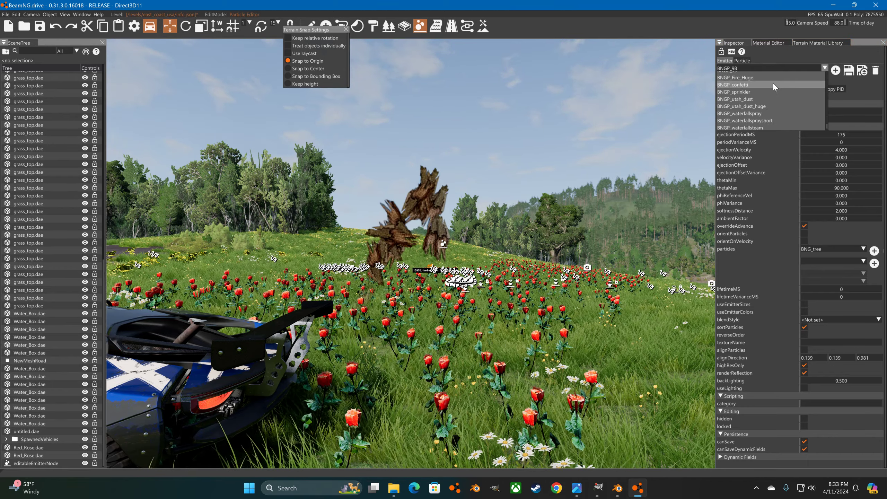
{"action": "scroll", "coordinate": [772, 83], "scroll_direction": "up", "scroll_amount": 1}
{"action": "left_click", "coordinate": [759, 100]}
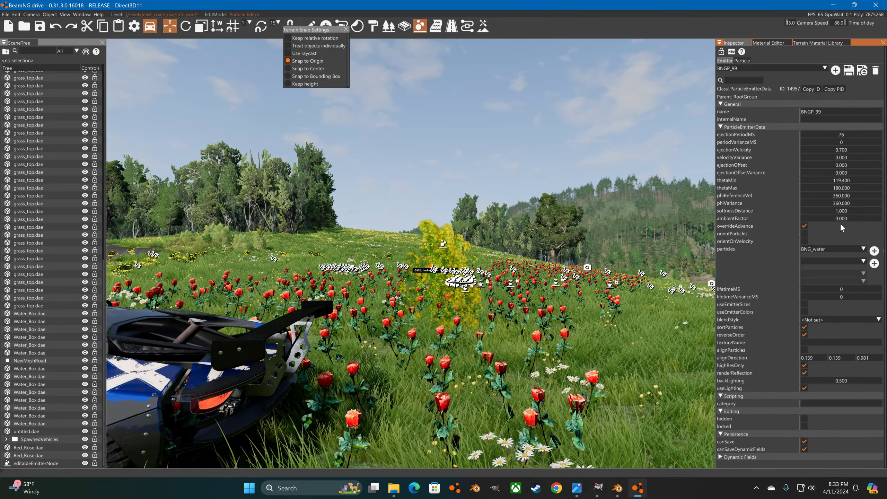
Step: Set the BNG_water particle's texture to red_rose.png from /art/shapes/particles/
{"action": "left_click", "coordinate": [744, 59]}
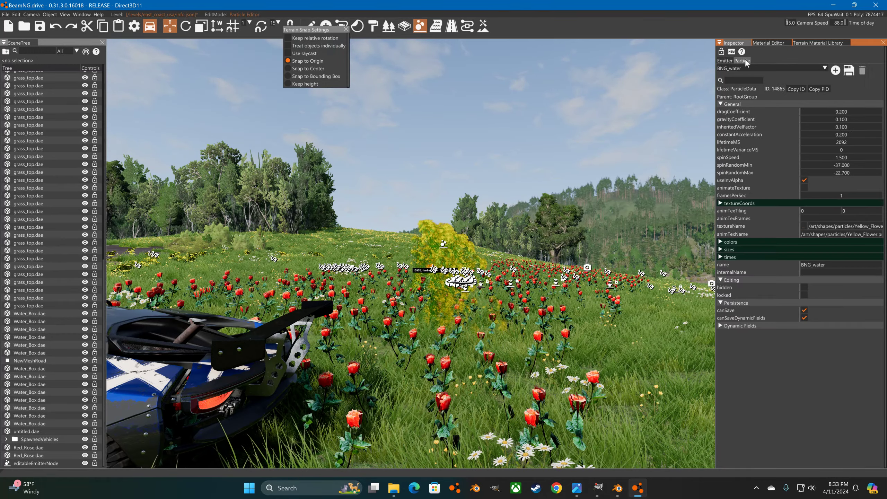
{"action": "left_click", "coordinate": [804, 225]}
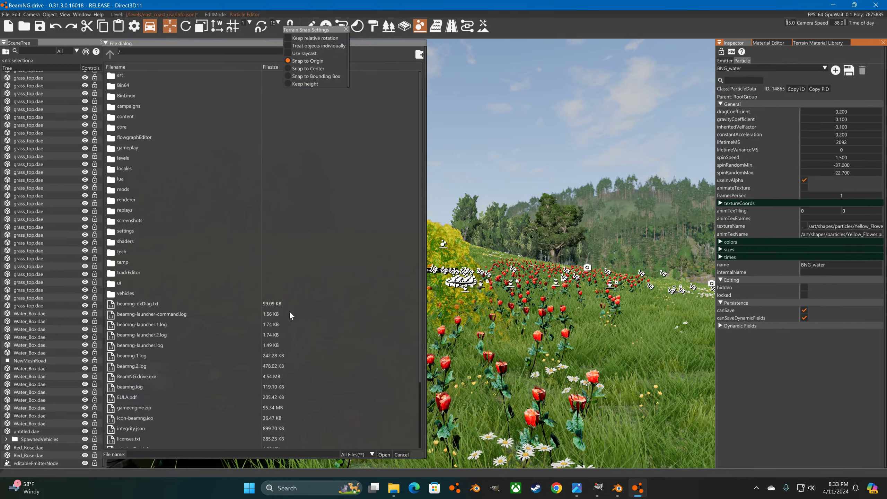
{"action": "left_click", "coordinate": [128, 78]}
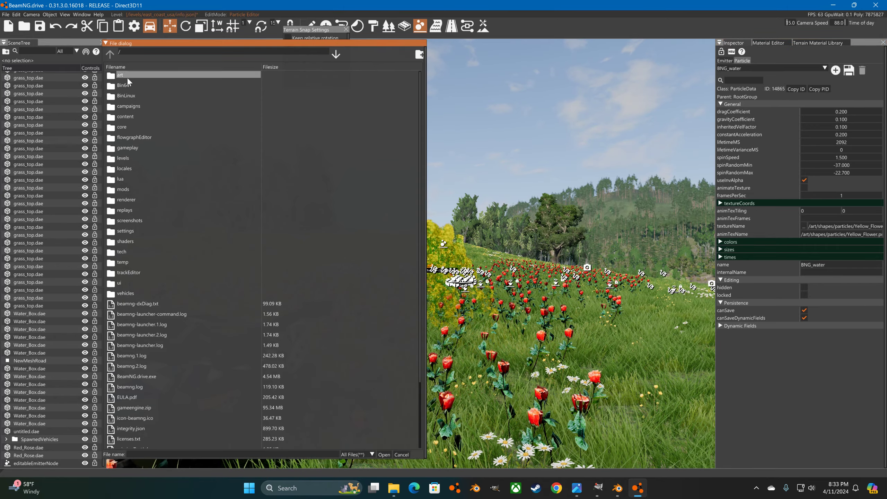
{"action": "double_click", "coordinate": [127, 78]}
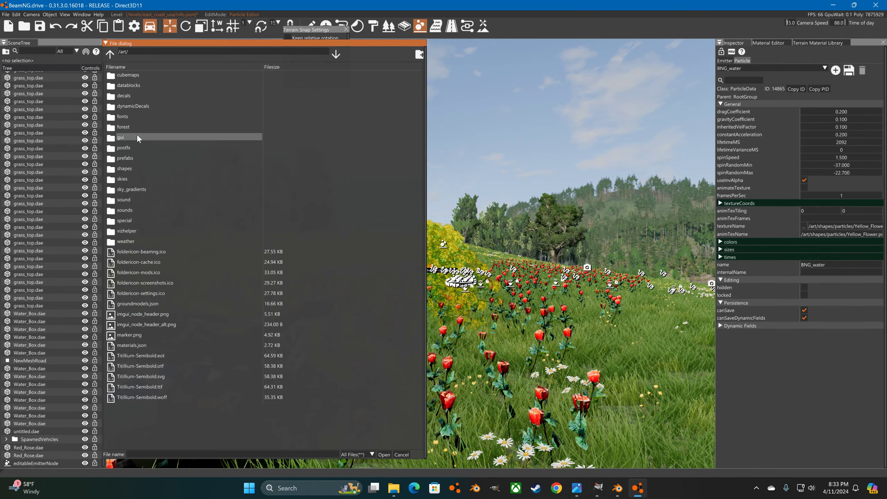
{"action": "left_click", "coordinate": [111, 56]}
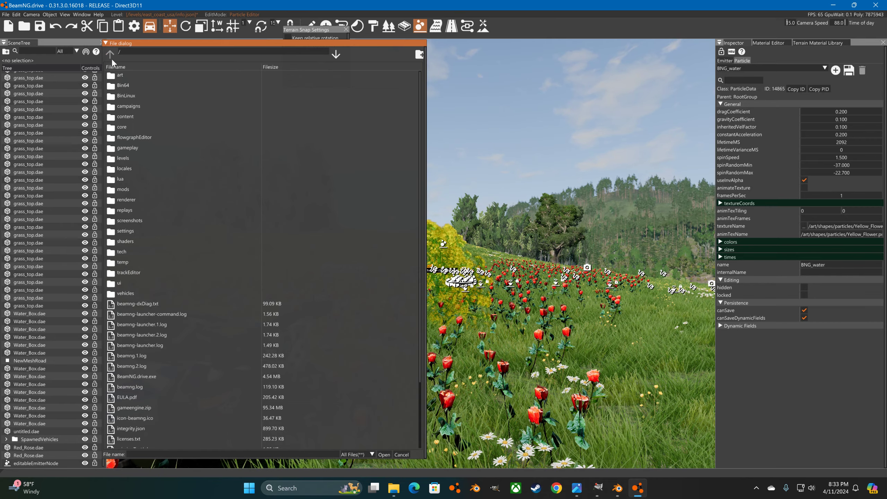
{"action": "double_click", "coordinate": [122, 75]}
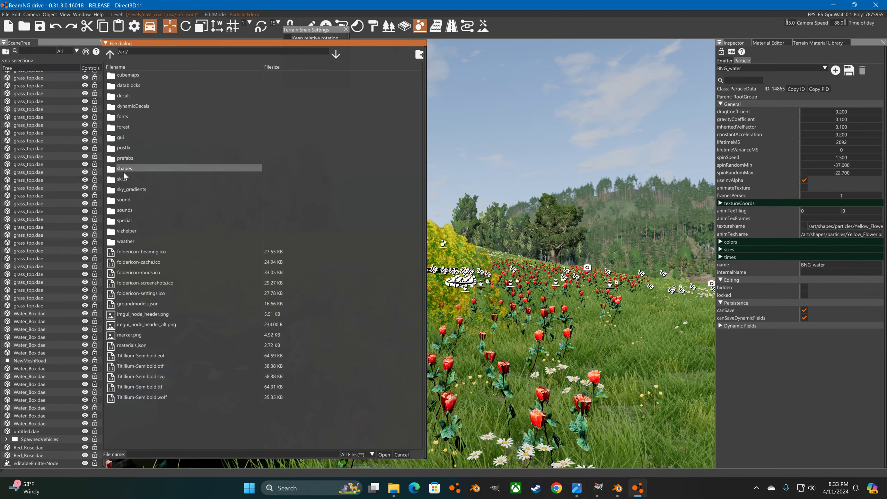
{"action": "double_click", "coordinate": [123, 168]}
{"action": "double_click", "coordinate": [125, 167]}
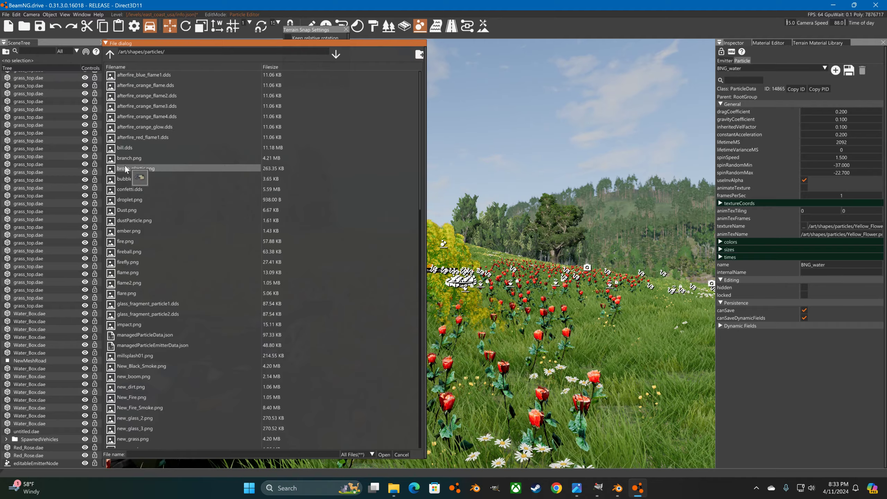
{"action": "scroll", "coordinate": [146, 173], "scroll_direction": "down", "scroll_amount": 20}
{"action": "scroll", "coordinate": [181, 326], "scroll_direction": "down", "scroll_amount": 3}
{"action": "left_click", "coordinate": [128, 232]}
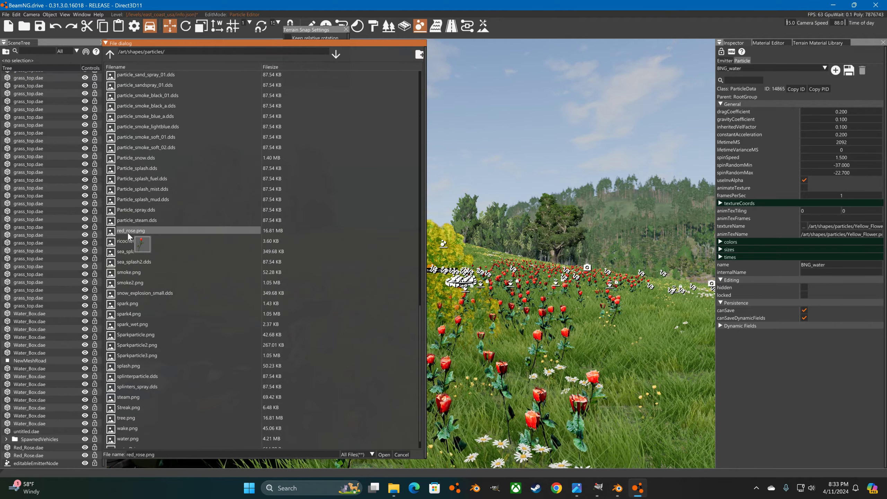
{"action": "left_click", "coordinate": [384, 454]}
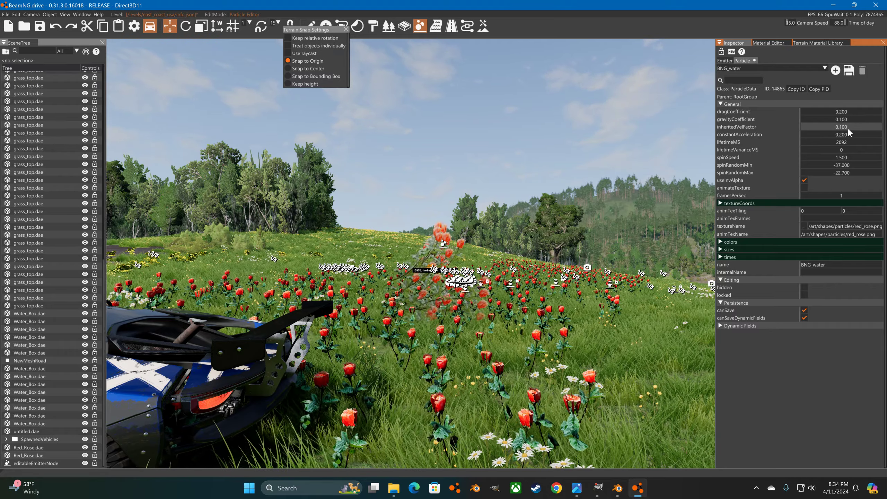
Step: Set the BNG_water particle's dragCoefficient to 0, constantAcceleration to 0.7, spinRandomMin to -63.3 and spinRandomMax to 5.5
{"action": "left_click_drag", "start_coordinate": [847, 132], "coordinate": [844, 133]}
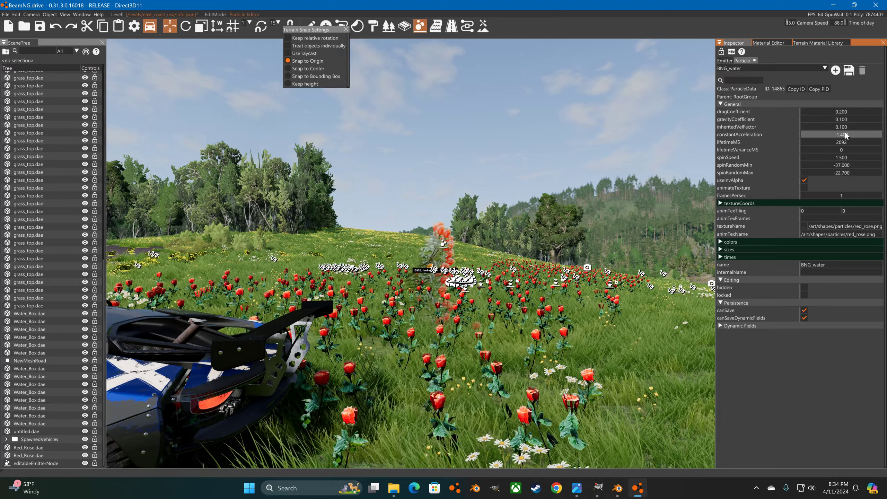
{"action": "left_click_drag", "start_coordinate": [837, 112], "coordinate": [826, 111]}
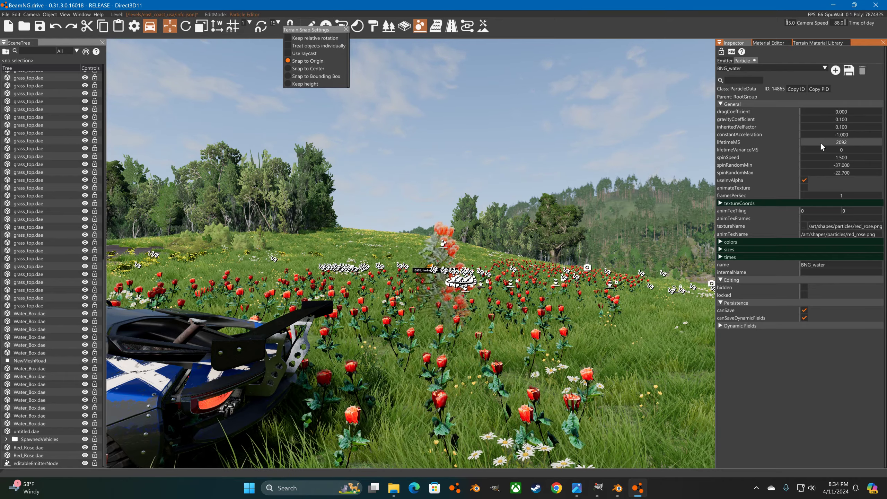
{"action": "left_click_drag", "start_coordinate": [821, 136], "coordinate": [824, 136]}
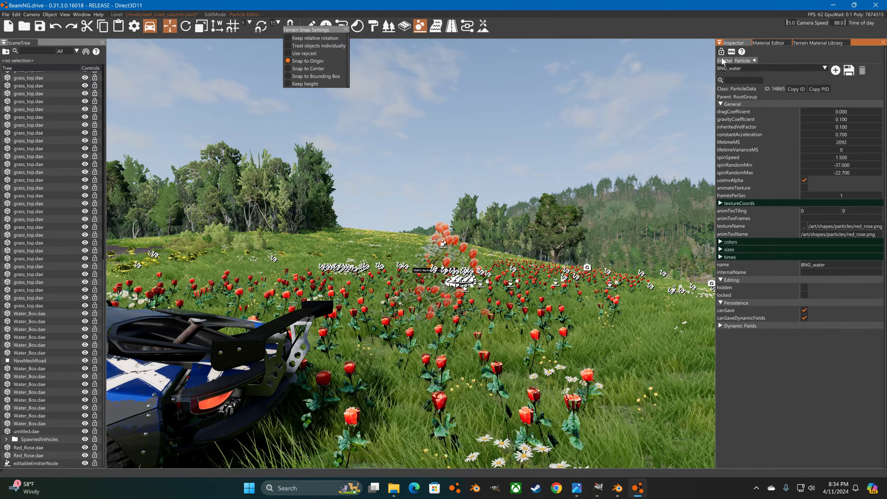
{"action": "left_click_drag", "start_coordinate": [840, 165], "coordinate": [871, 169]}
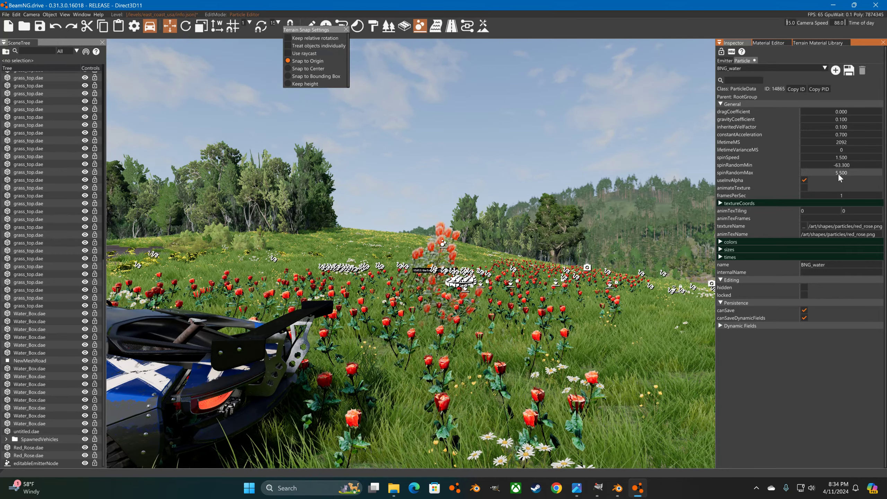
Step: Set the BNG_water particle's spinRandomMax to 52.1, and the BNGP_99 emitter's thetaMin and thetaMax to 0 and ejectionVelocity to 1.7
{"action": "mouse_move", "coordinate": [822, 179]}
{"action": "left_mouse_down"}
{"action": "mouse_move", "coordinate": [863, 175]}
{"action": "mouse_move", "coordinate": [836, 172]}
{"action": "left_mouse_up"}
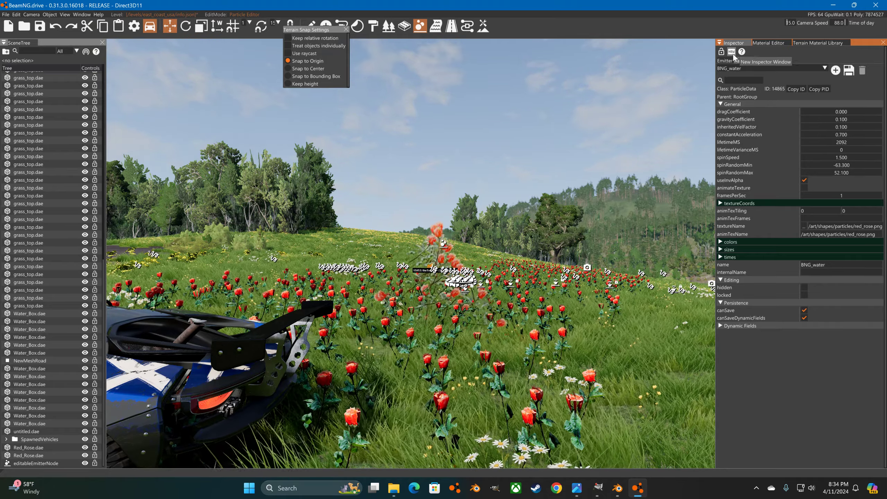
{"action": "left_click", "coordinate": [725, 61]}
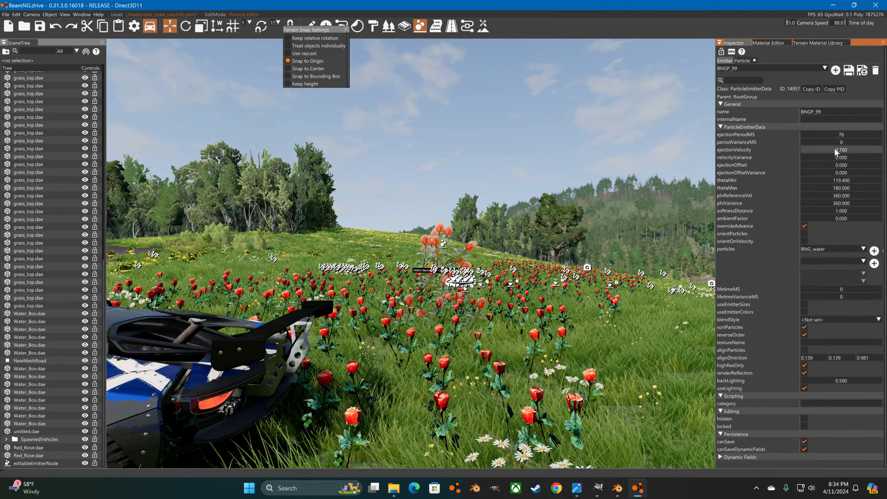
{"action": "left_click_drag", "start_coordinate": [835, 150], "coordinate": [836, 149]}
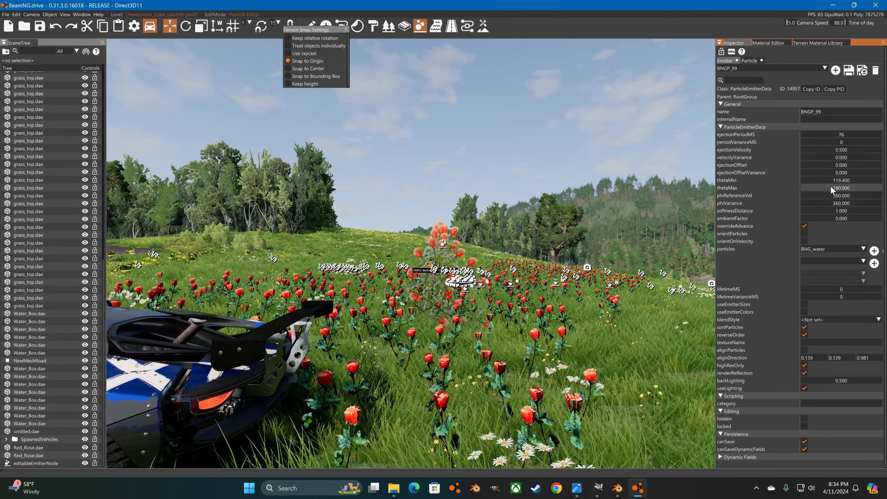
{"action": "left_click_drag", "start_coordinate": [840, 190], "coordinate": [781, 195]}
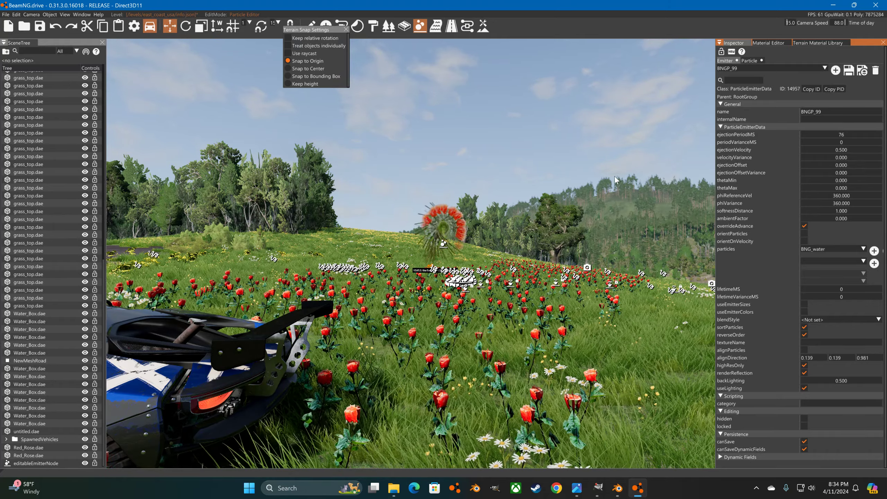
{"action": "left_click_drag", "start_coordinate": [851, 148], "coordinate": [855, 149]}
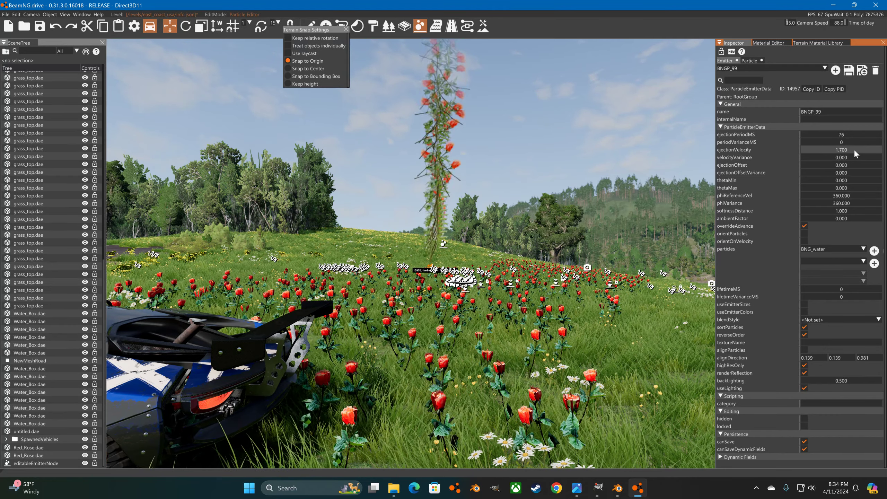
Step: Set the BNG_water particle's gravityCoefficient to 0.2 and lifetimeVarianceMS to 23
{"action": "left_click", "coordinate": [748, 60]}
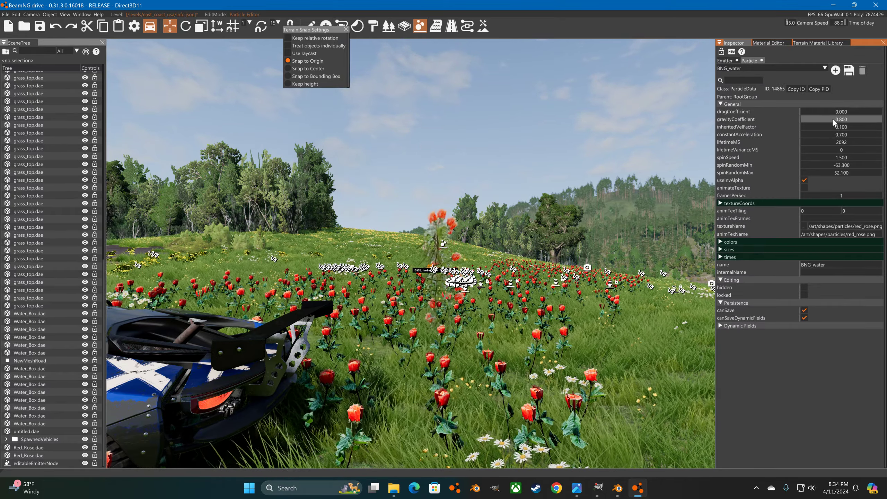
{"action": "left_click_drag", "start_coordinate": [833, 118], "coordinate": [829, 118]}
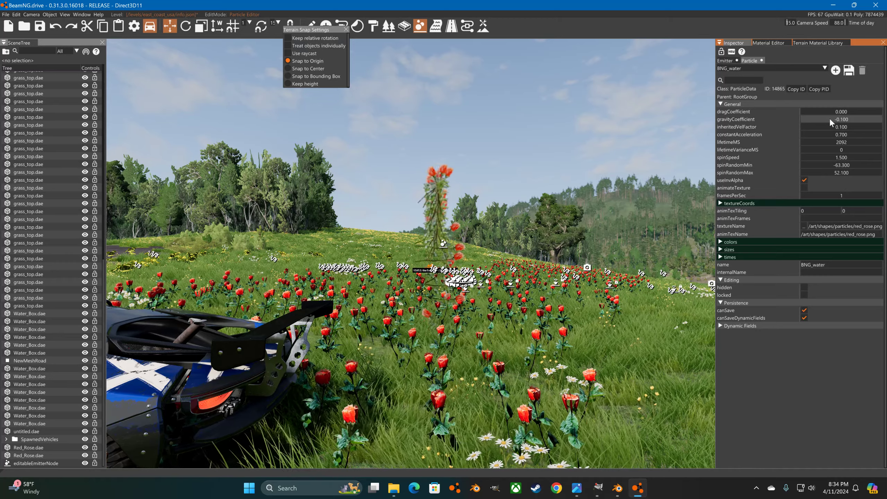
{"action": "double_click", "coordinate": [834, 119]}
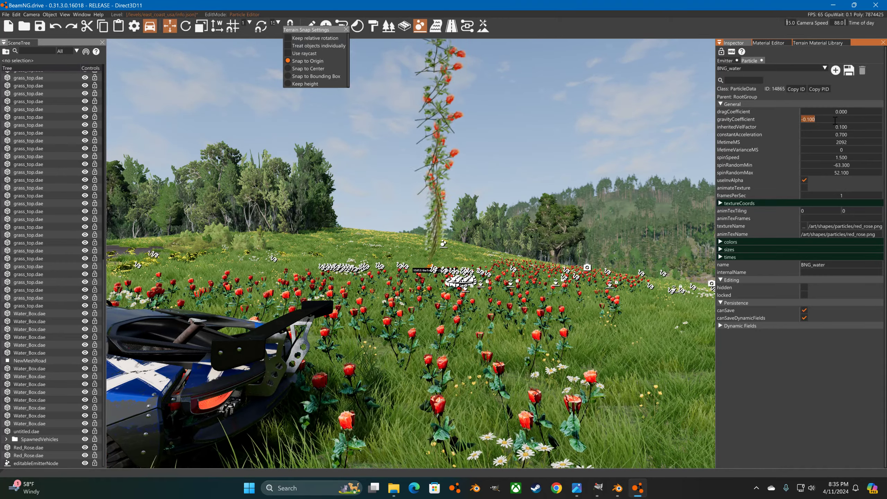
{"action": "type", "text": "0.2"}
{"action": "key", "text": "Return"}
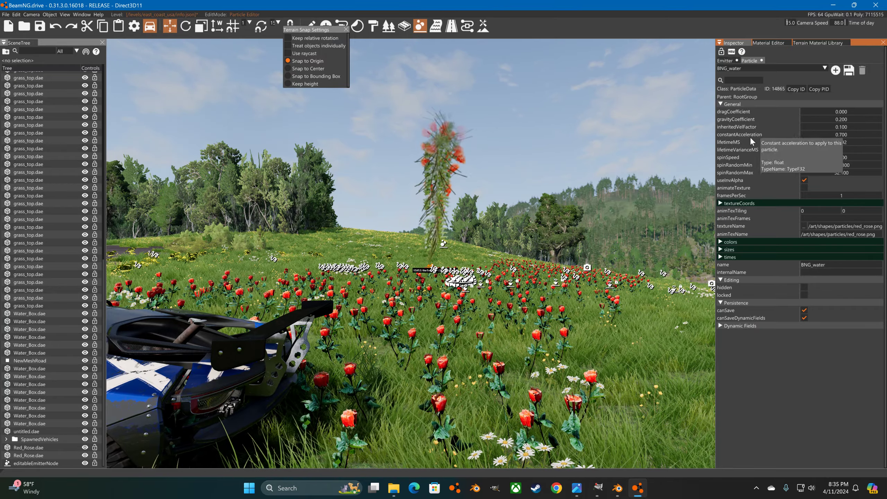
{"action": "right_click_drag", "start_coordinate": [379, 139], "coordinate": [319, 149]}
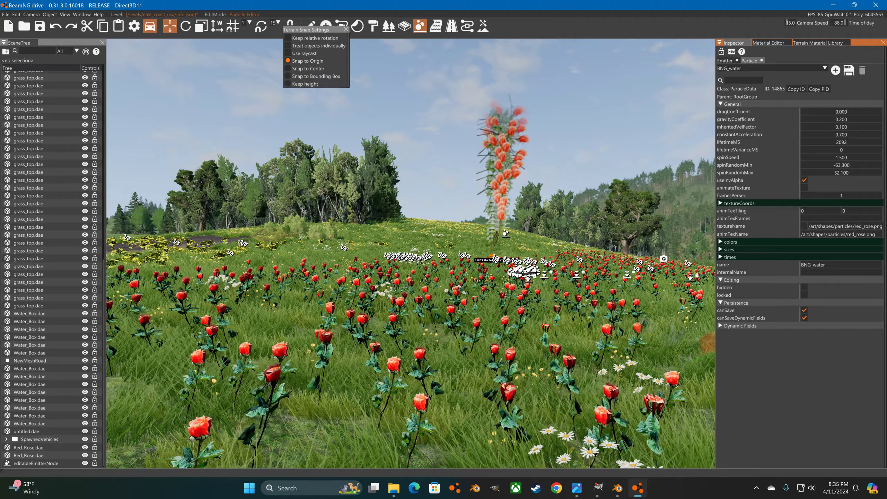
{"action": "left_click_drag", "start_coordinate": [806, 151], "coordinate": [814, 152]}
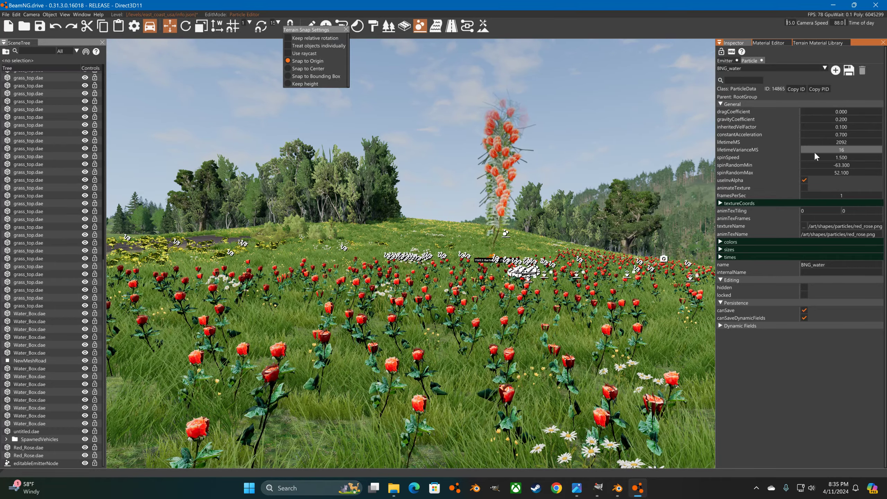
Step: Check the BNG_water particle's color values and save the BNGP_99 emitter to its file
{"action": "left_click", "coordinate": [729, 241]}
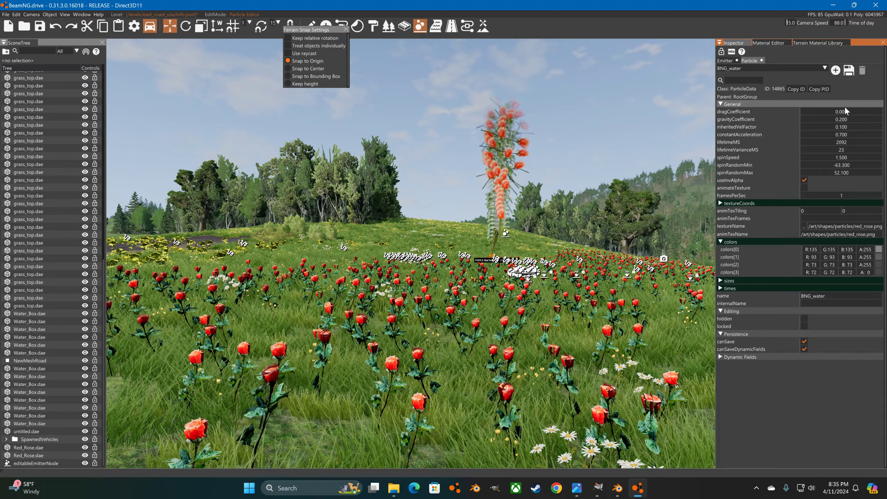
{"action": "left_click", "coordinate": [726, 61]}
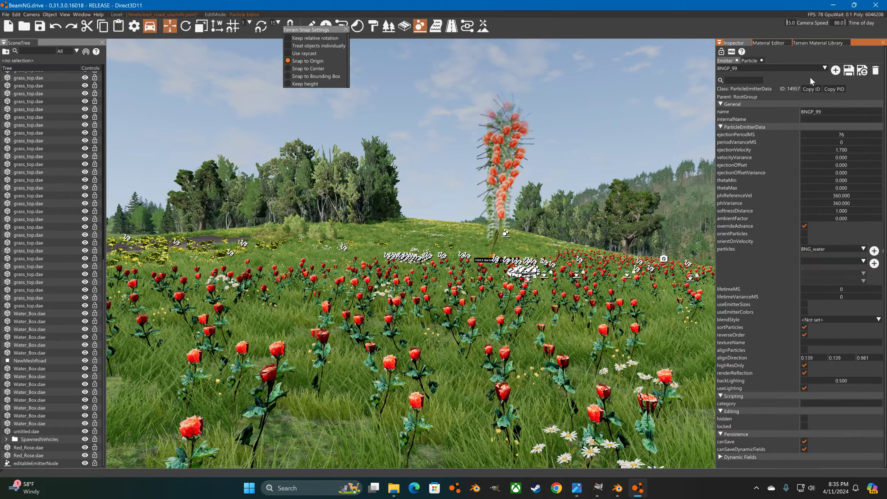
{"action": "left_click", "coordinate": [851, 74]}
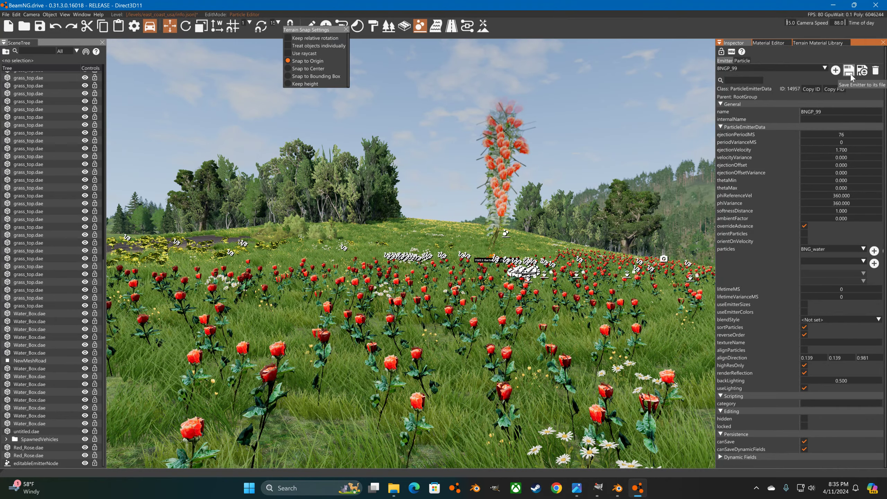
Step: Leave the world editor and cycle the camera from the driver's seat to a view outside the car
{"action": "key", "text": "F11"}
{"action": "key", "text": "c"}
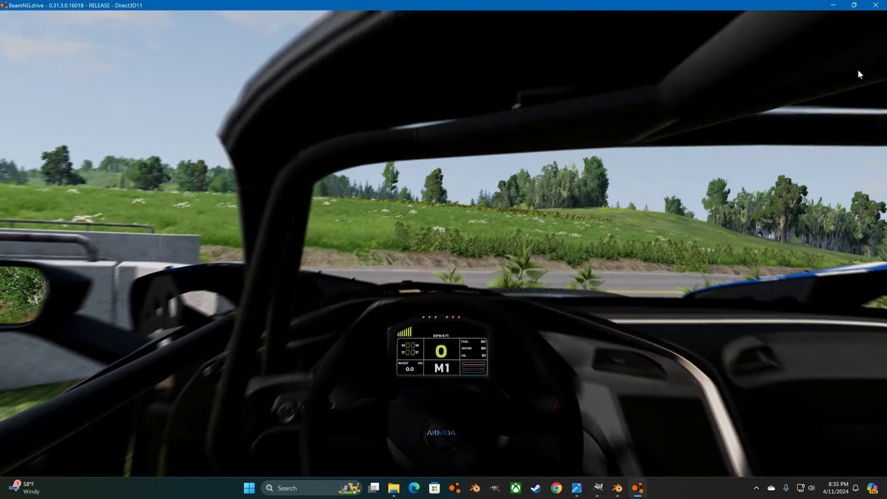
{"action": "key", "text": "c"}
{"action": "key", "text": "c"}
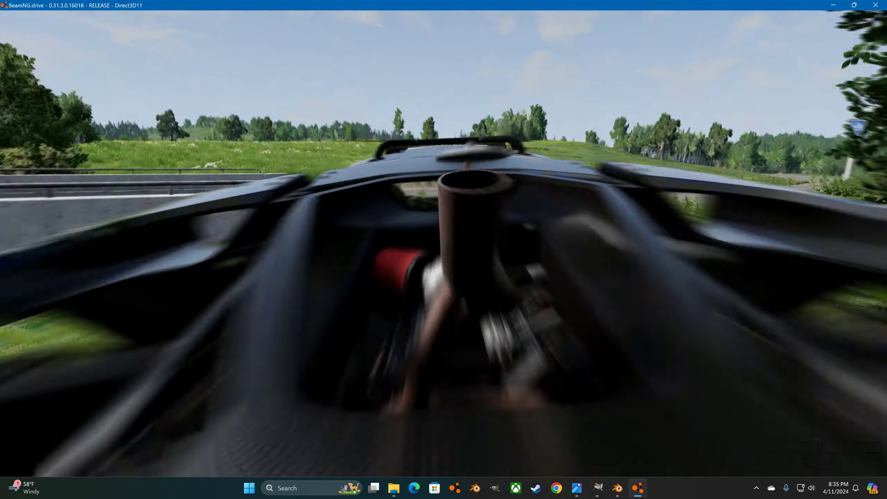
Step: Drive the car along the road and off across the meadow into the yellow flowers to test the rose particles
{"action": "key", "text": "Up"}
{"action": "key", "text": "Up"}
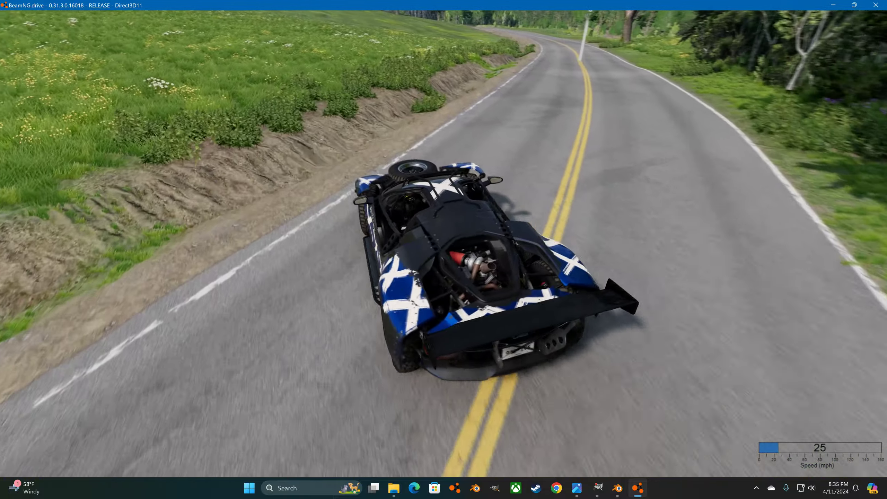
{"action": "key", "text": "Up"}
{"action": "key", "text": "Left"}
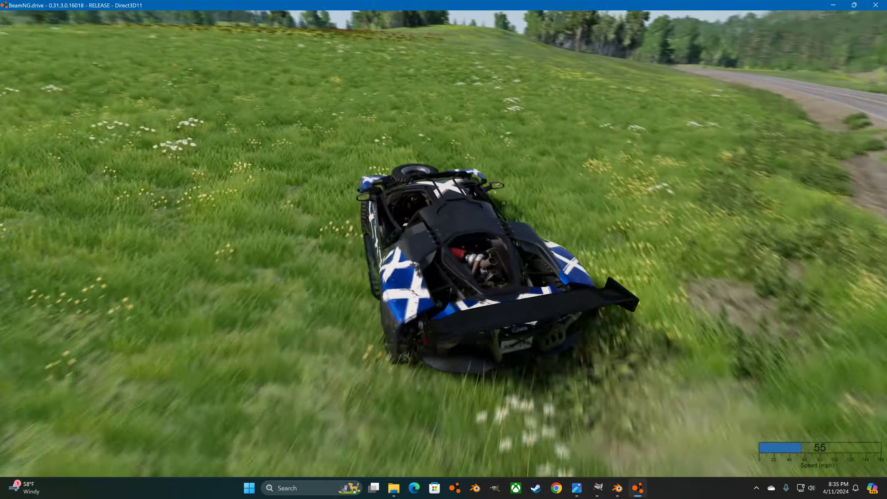
{"action": "key", "text": "Down"}
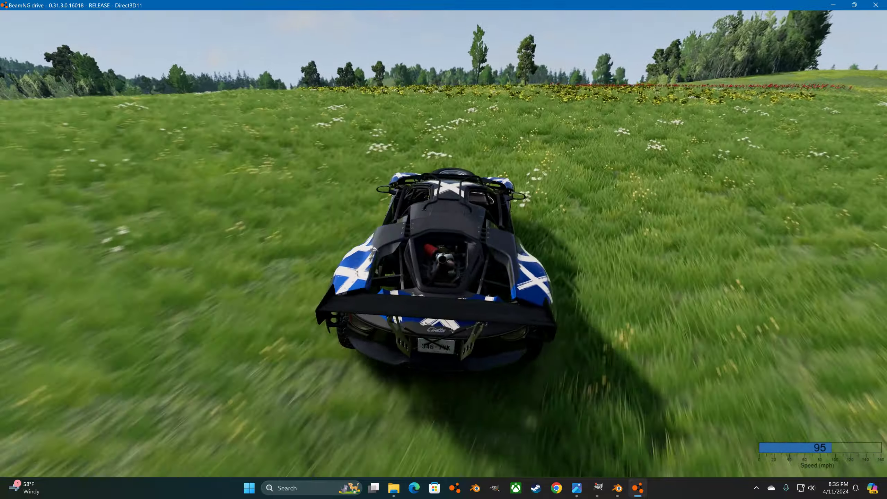
{"action": "key", "text": "Left"}
{"action": "key", "text": "Right"}
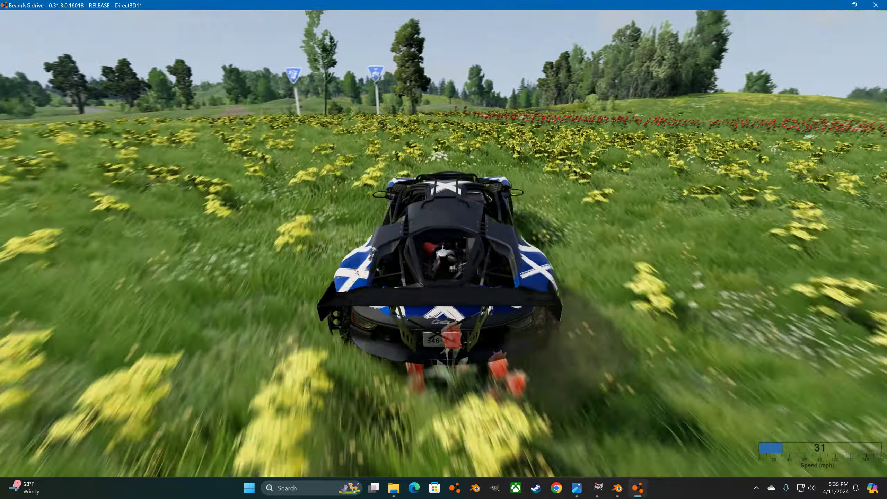
Step: Drive in turns through the red roses and yellow flowers to test how the rose particles trail the car
{"action": "key", "text": "Down"}
{"action": "key", "text": "Up"}
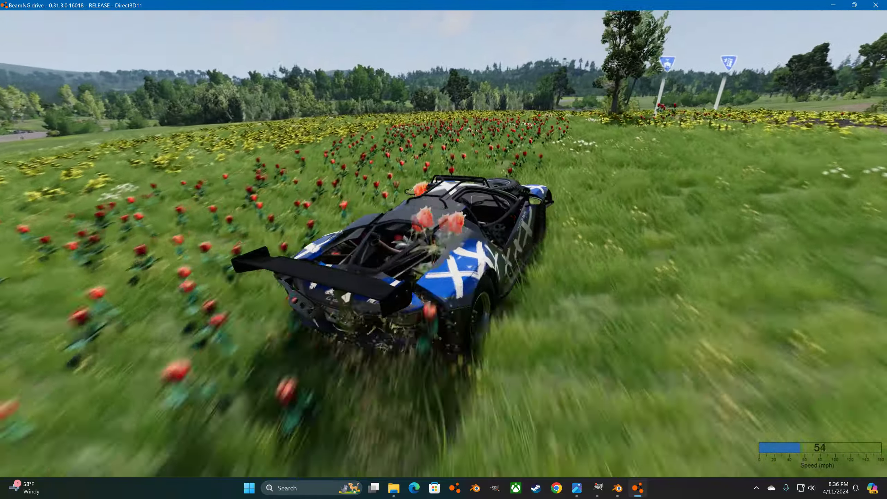
{"action": "key", "text": "Left"}
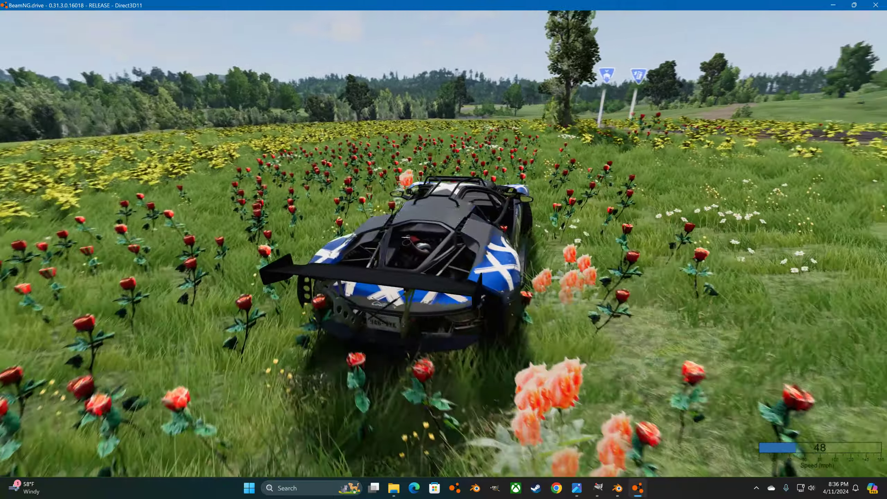
{"action": "key", "text": "Left"}
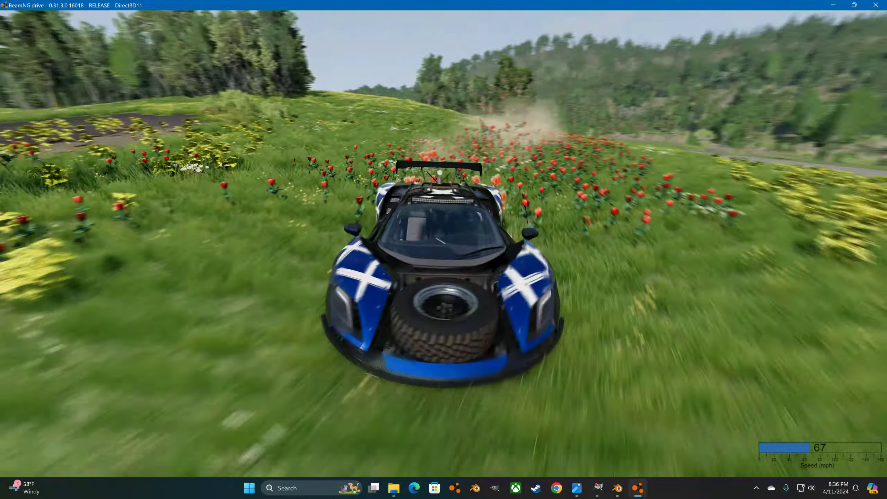
{"action": "key", "text": "Up"}
{"action": "key", "text": "Up"}
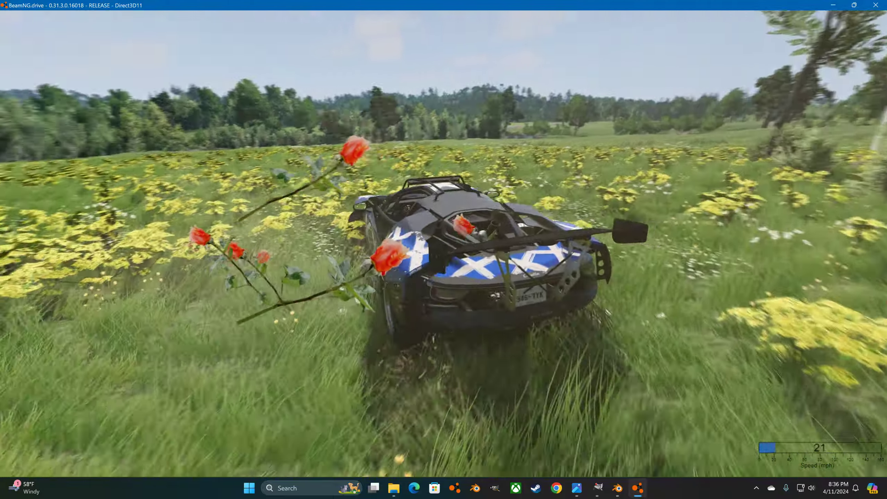
{"action": "key", "text": "Up"}
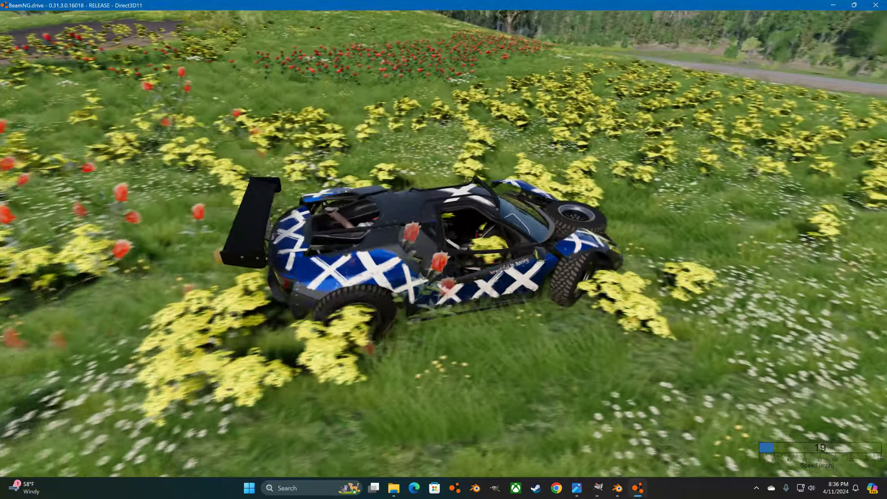
{"action": "key", "text": "Up"}
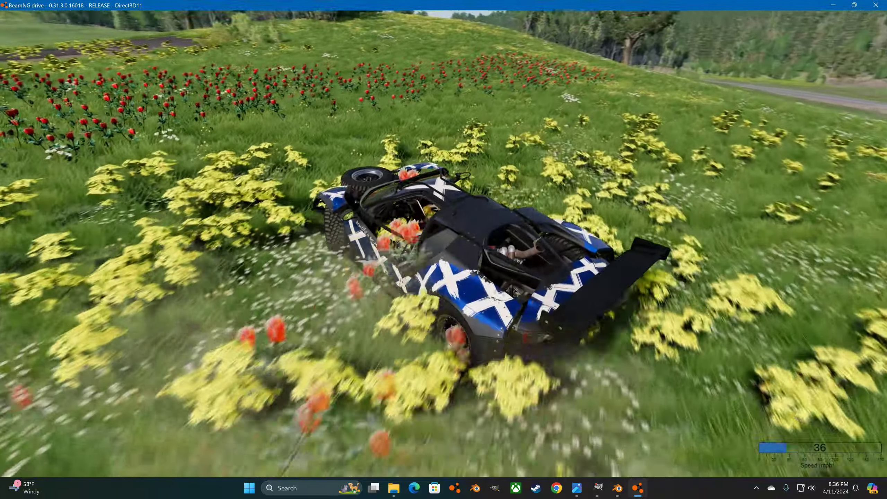
{"action": "key", "text": "Right"}
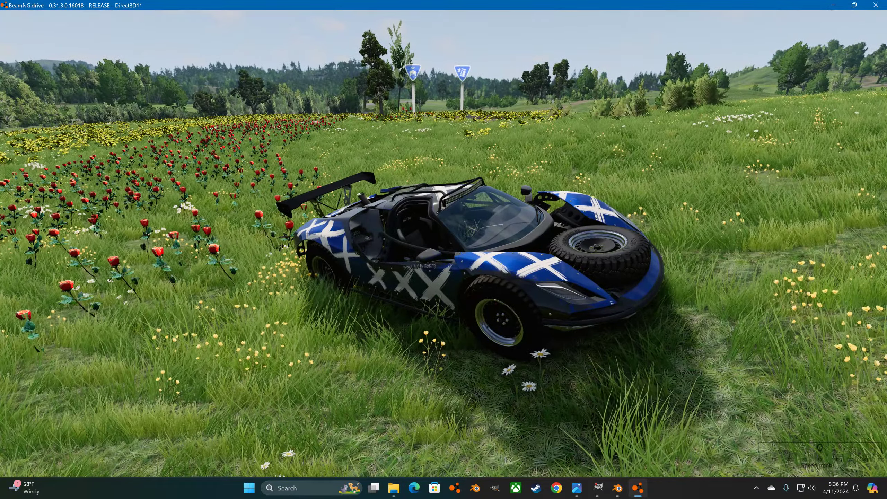
Step: Reopen the world editor, select theForest in the vegetation group, and return to gameplay
{"action": "key", "text": "F11"}
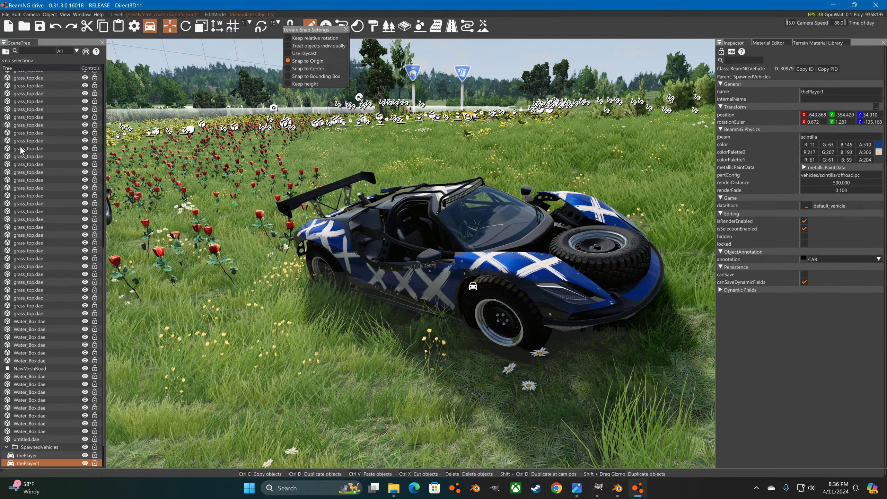
{"action": "left_click", "coordinate": [410, 72]}
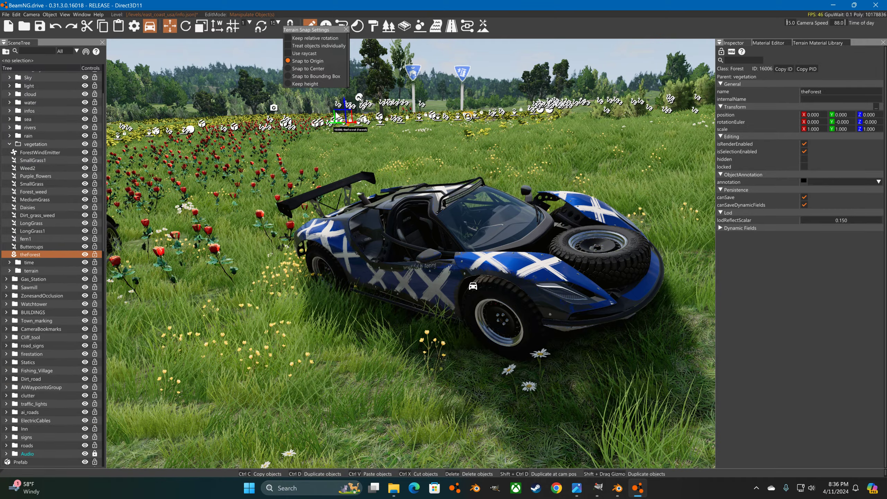
{"action": "key", "text": "F11"}
{"action": "key", "text": "e"}
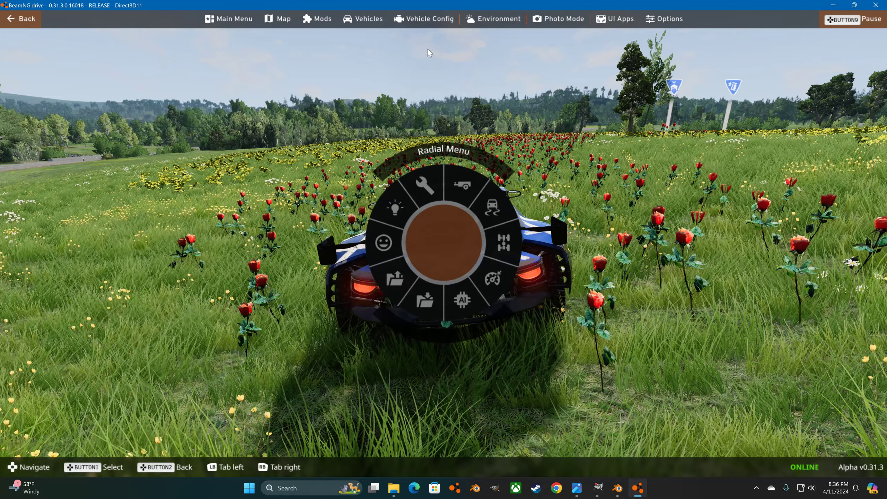
{"action": "left_click", "coordinate": [401, 19]}
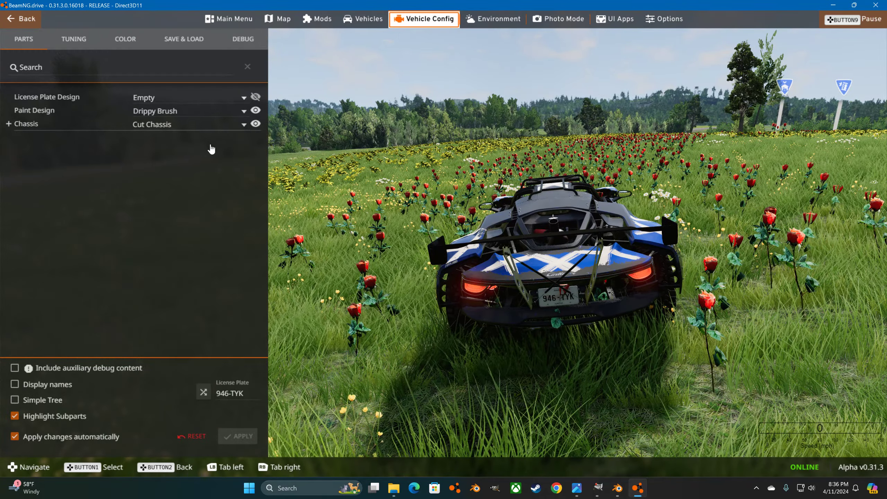
{"action": "key", "text": "Escape"}
{"action": "key", "text": "Escape"}
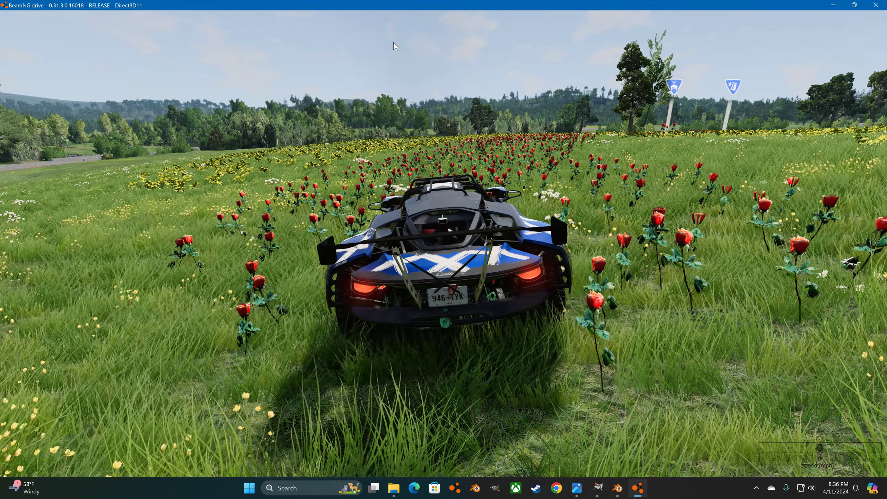
Step: Set the AI mode to "Chase me!" and look around the car toward the other vehicle
{"action": "key", "text": "e"}
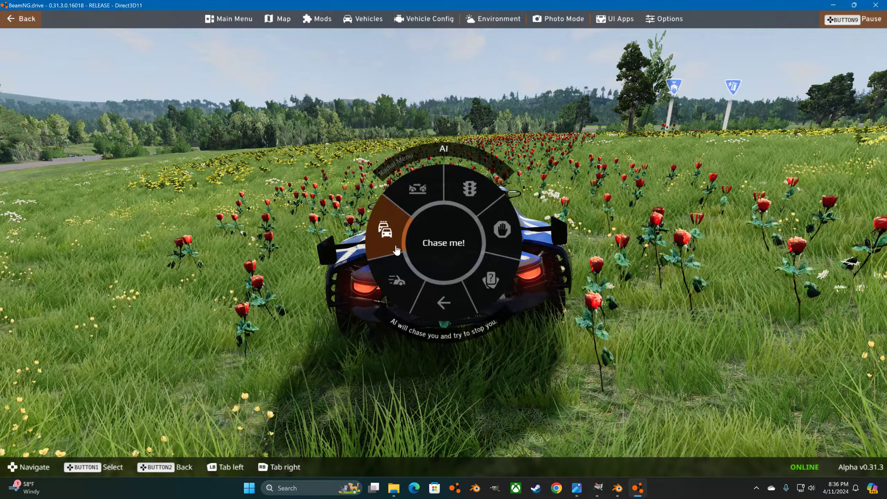
{"action": "left_click", "coordinate": [395, 246]}
{"action": "key", "text": "e"}
{"action": "key", "text": "e"}
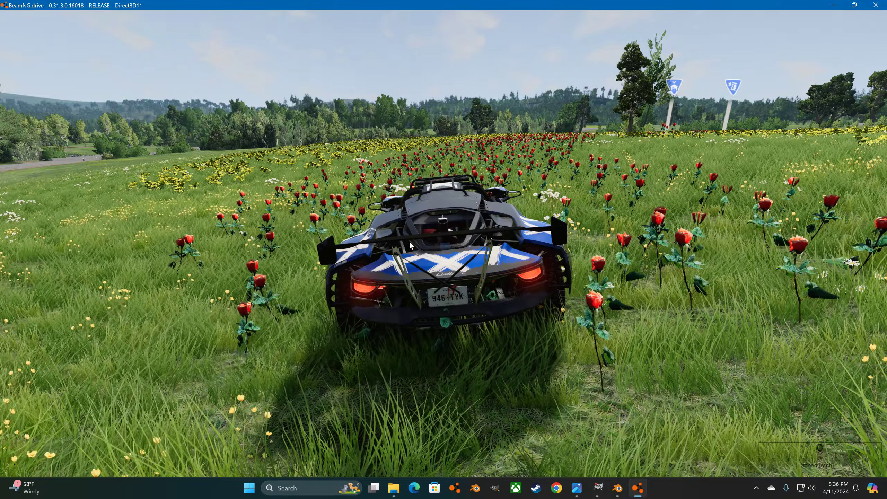
{"action": "right_click_drag", "start_coordinate": [408, 240], "coordinate": [708, 244]}
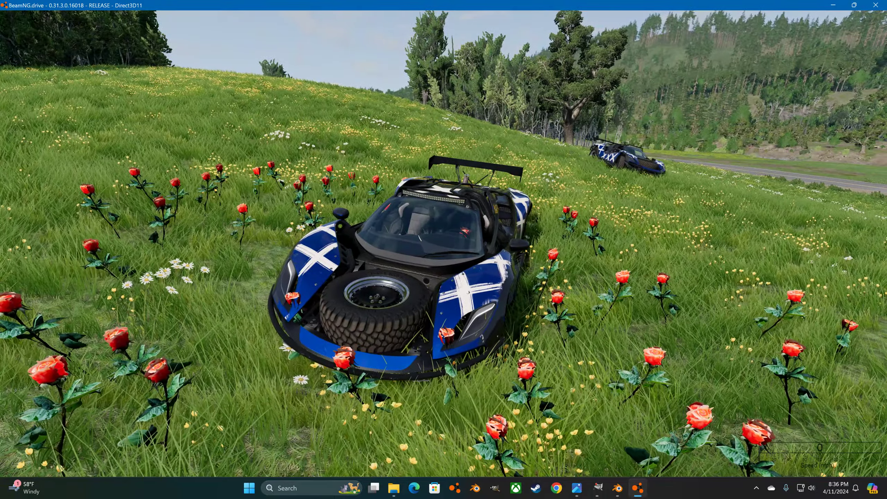
Step: Drive the car through the roses and yellow flowers with the other vehicle chasing, and stop in the open meadow
{"action": "key", "text": "w"}
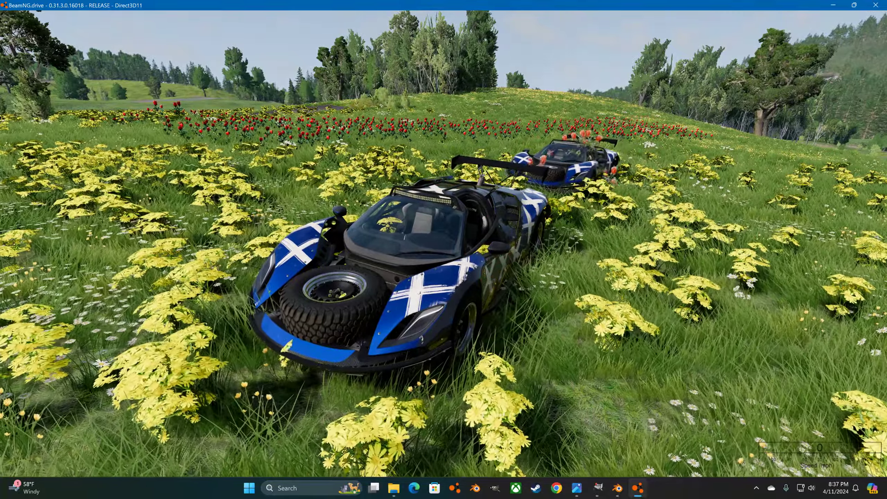
{"action": "key", "text": "Up"}
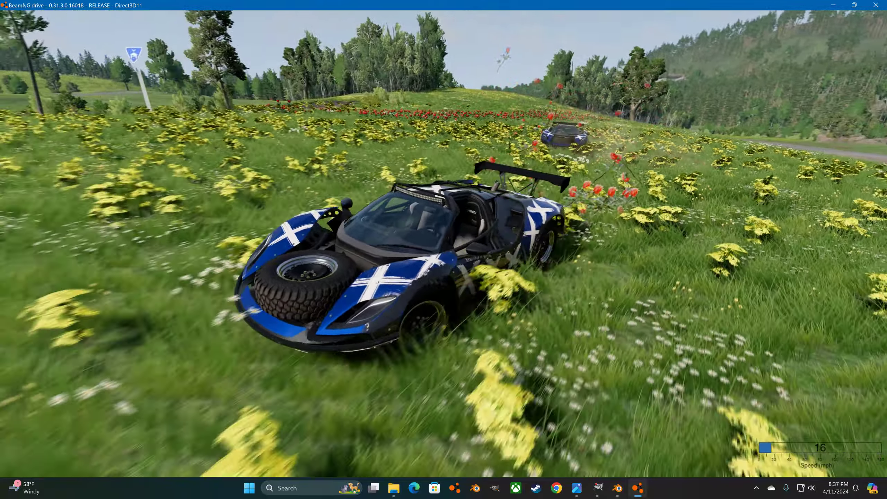
{"action": "key", "text": "Up"}
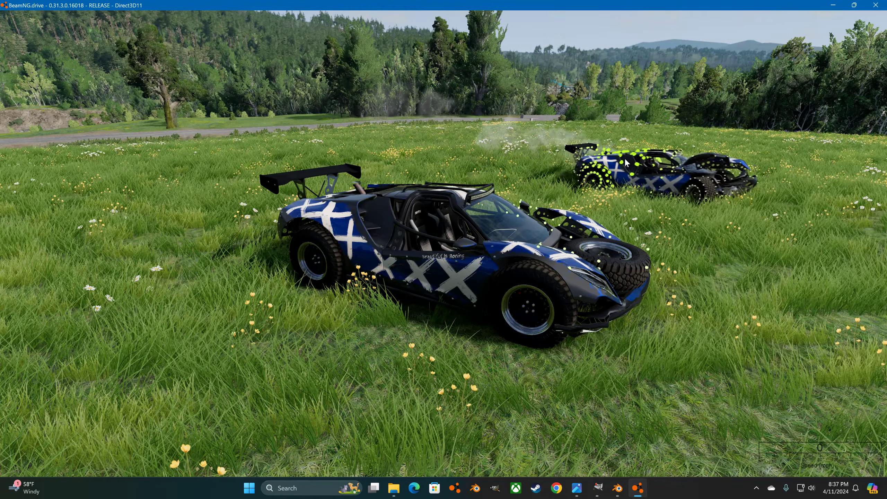
Step: Grab the other car with the node grabber, pull it across the meadow, and reset the vehicle
{"action": "left_click_drag", "start_coordinate": [806, 195], "coordinate": [7, 107], "text": "ctrl"}
{"action": "middle_click", "coordinate": [7, 106], "text": "ctrl"}
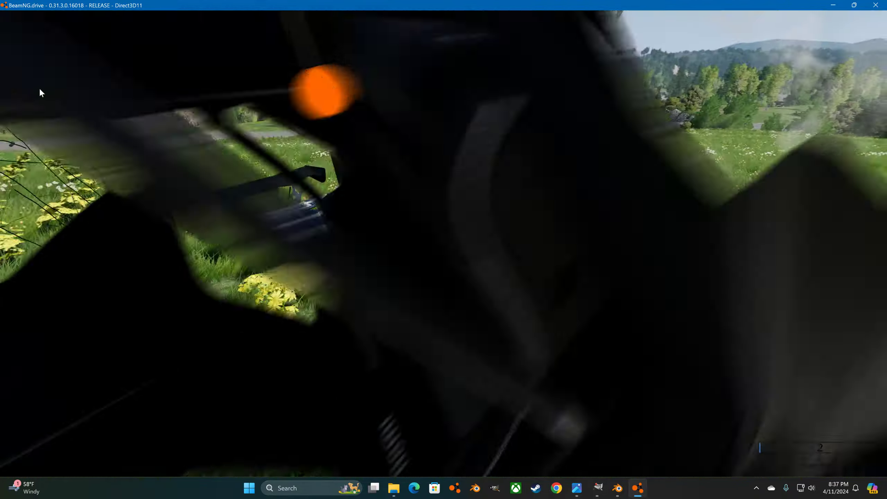
{"action": "key", "text": "r"}
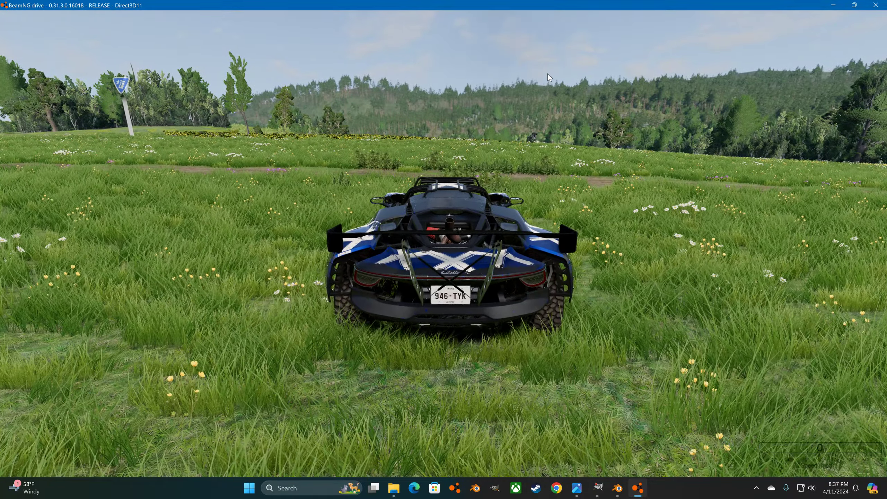
Step: Drive over the dirt track and across the meadow to the other car, and stop beside it
{"action": "key", "text": "Up"}
{"action": "key", "text": "Right"}
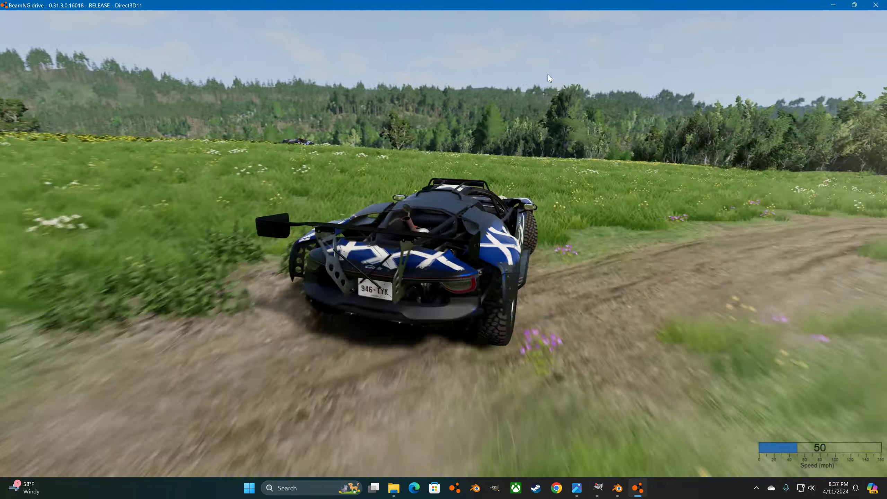
{"action": "key", "text": "Left"}
{"action": "key", "text": "Right"}
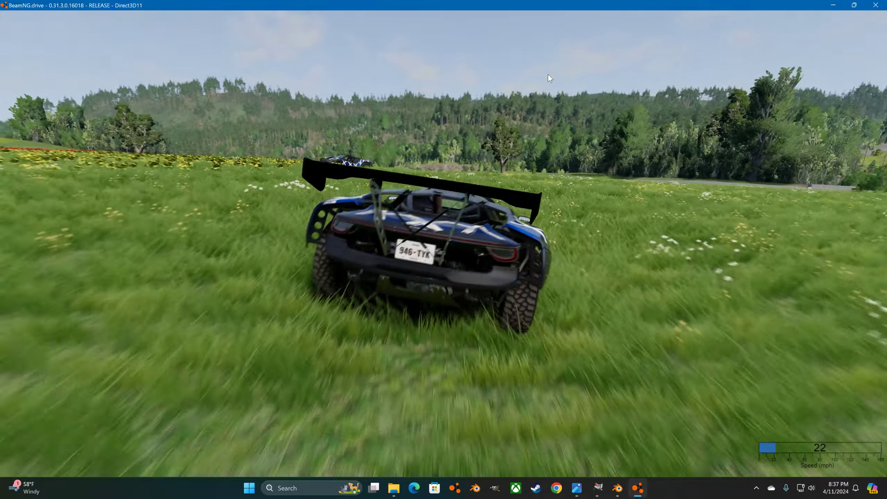
{"action": "key", "text": "Left"}
{"action": "key", "text": "Up"}
{"action": "key", "text": "Right"}
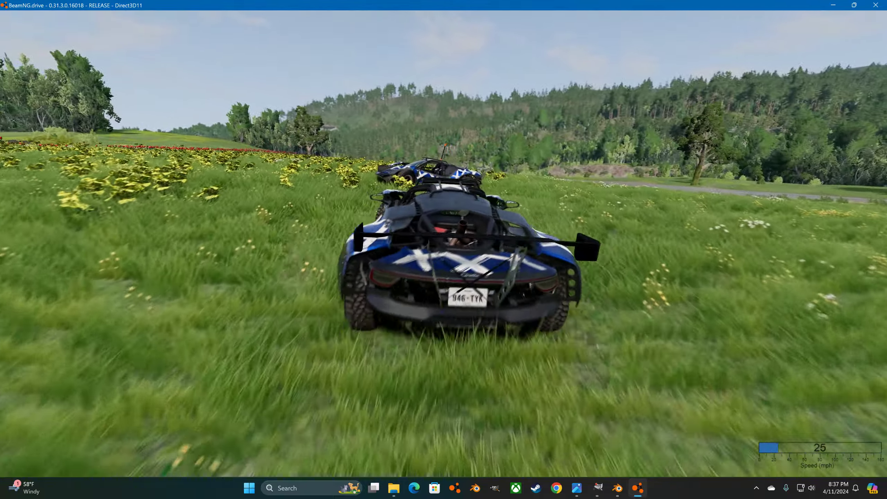
{"action": "key", "text": "Right"}
{"action": "key", "text": "Down"}
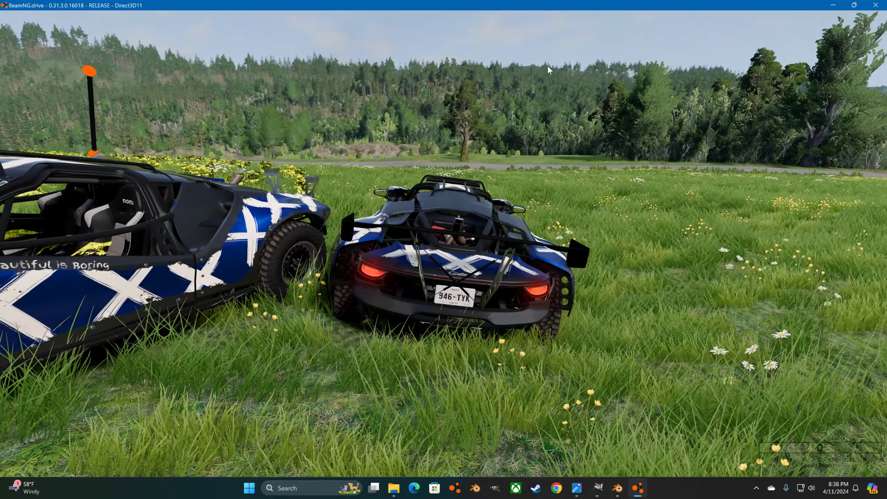
Step: Switch to the other vehicle, view both cars from farther away, and reset the vehicle
{"action": "right_click_drag", "start_coordinate": [547, 65], "coordinate": [1, 31]}
{"action": "key", "text": "Tab"}
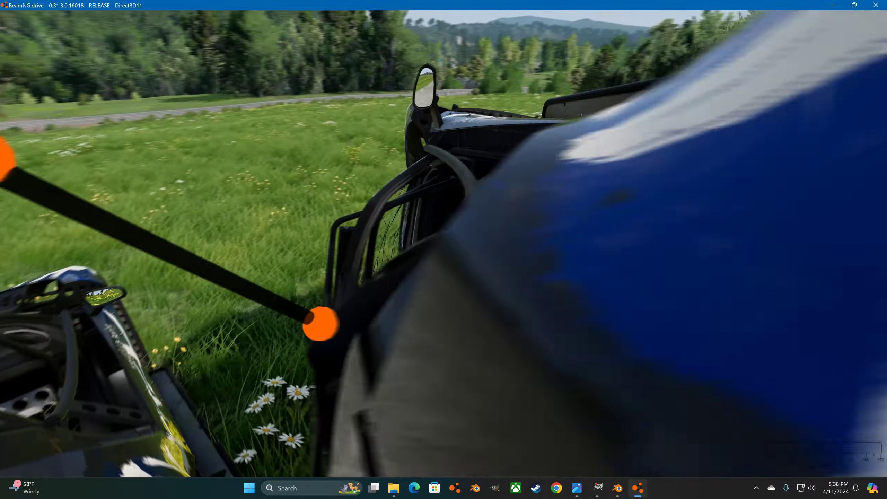
{"action": "scroll", "coordinate": [550, 56], "scroll_direction": "down", "scroll_amount": 5}
{"action": "right_click_drag", "start_coordinate": [556, 46], "coordinate": [542, 77]}
{"action": "key", "text": "r"}
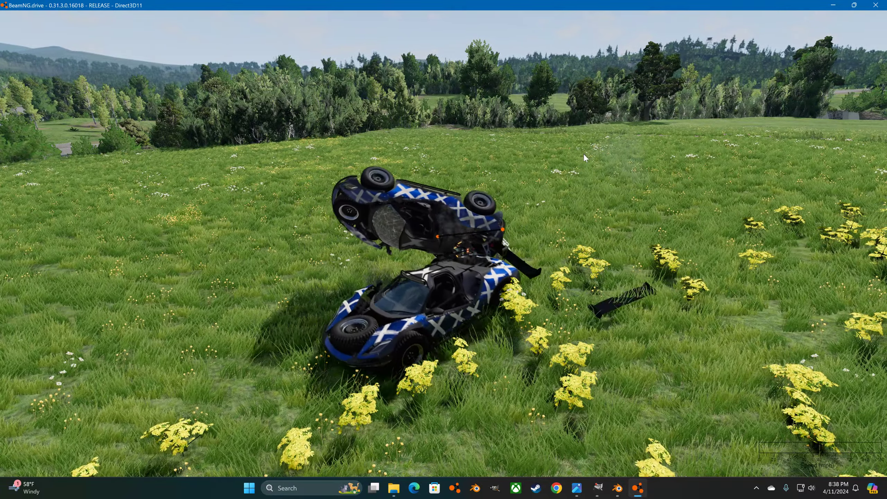
Step: Reset the vehicle repeatedly beside the yellow flowers so the two cars collide, testing the rose particles on impact
{"action": "key", "text": "ctrl"}
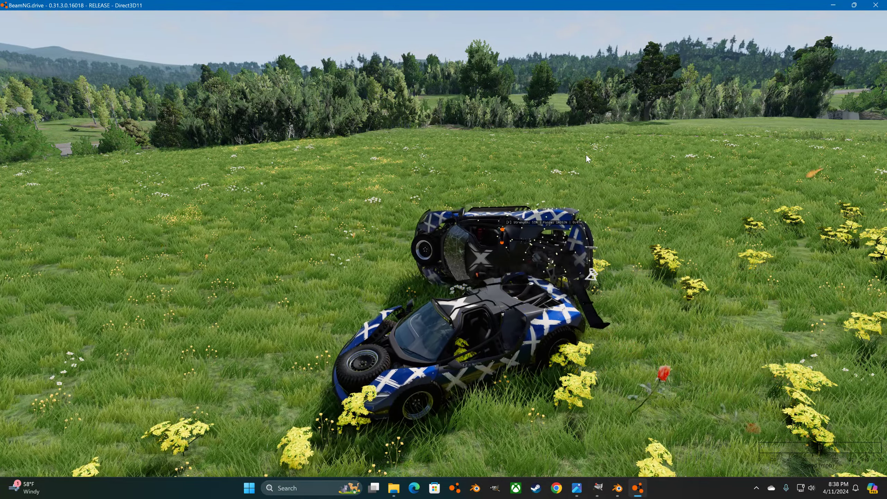
{"action": "key", "text": "ctrl+r"}
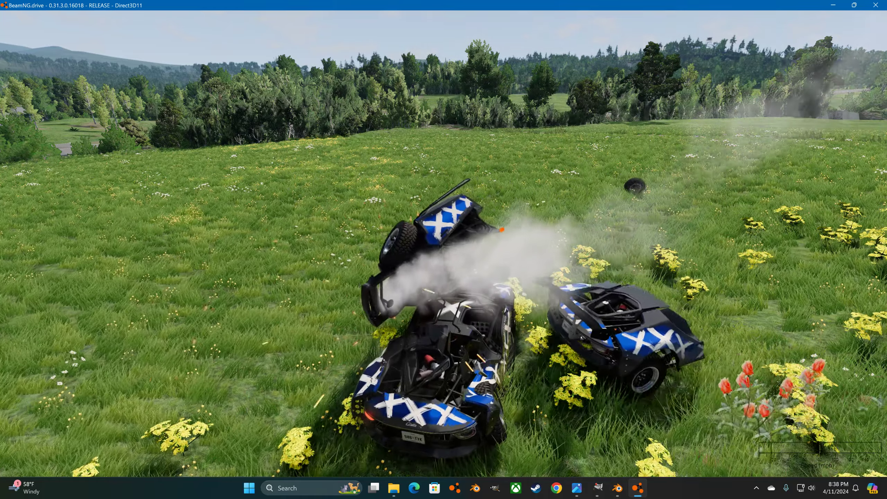
{"action": "key", "text": "ctrl+r"}
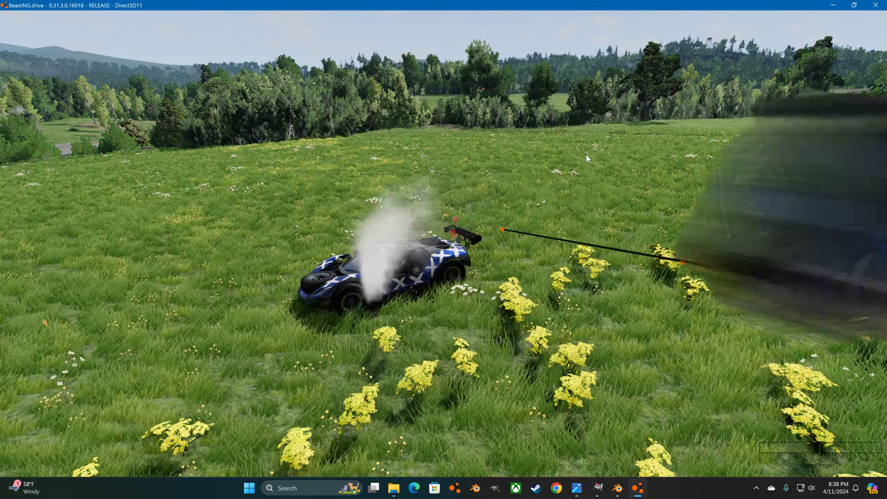